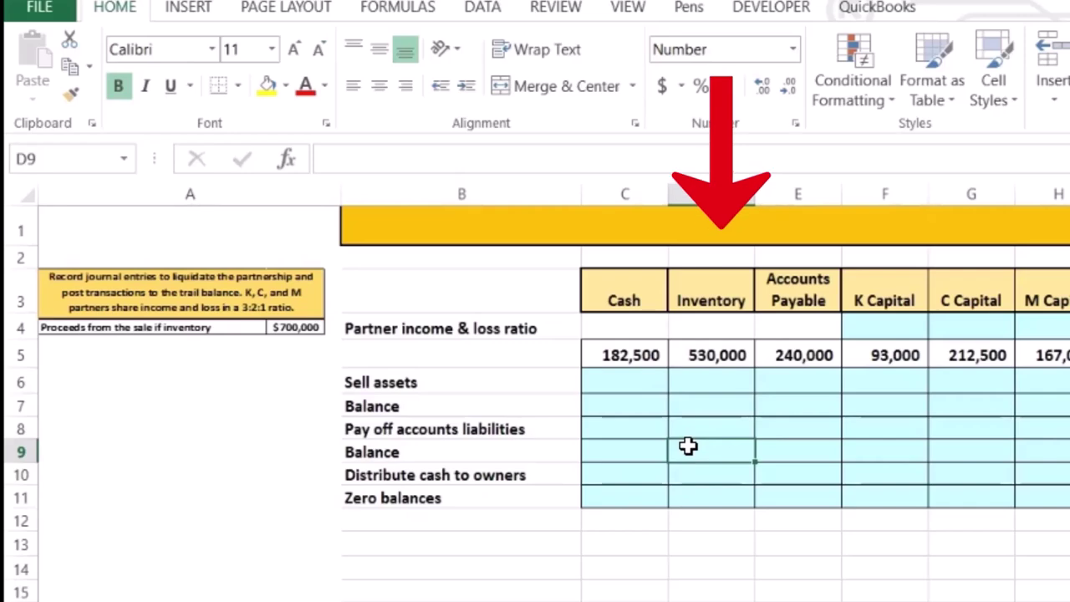
Step: Look over the partnership liquidation schedule and the blank journal entry table beside it
key("Right")
key("Right")
key("Right")
key("Right")
key("Right")
key("Right")
key("Right")
key("Right")
key("Right")
key("Right")
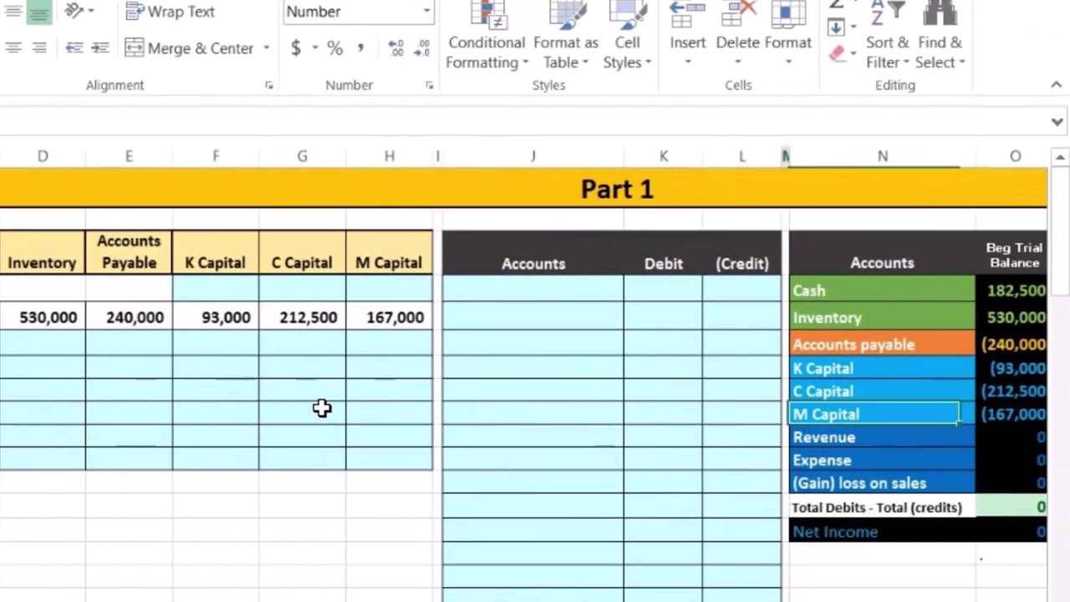
key("Left")
key("Left")
key("Left")
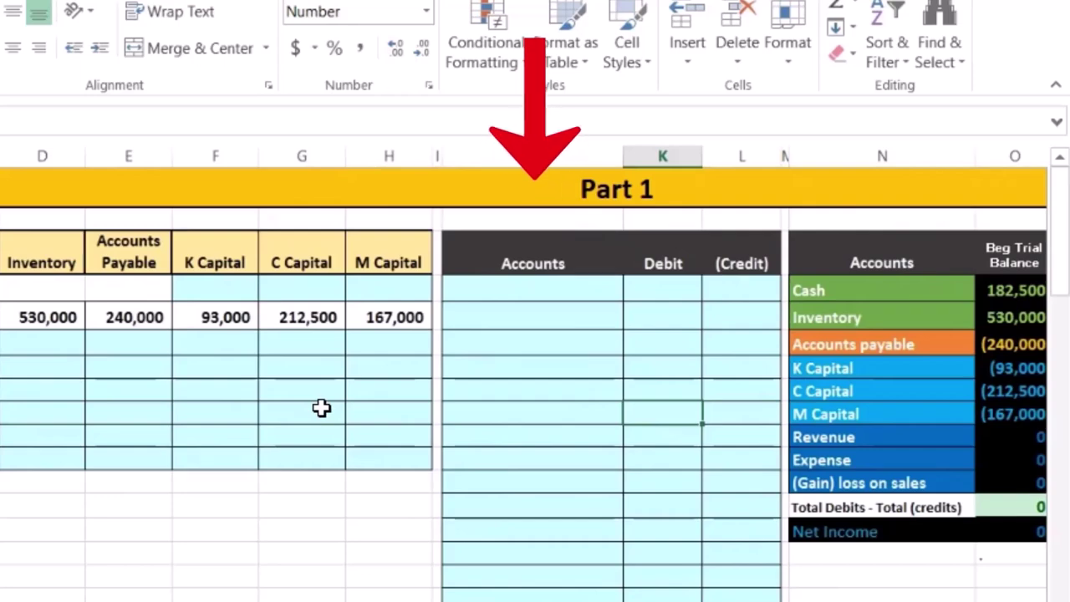
Step: Examine the trial balance's accounts, beginning balance, entries and ending balance columns, and the accounting equation beside it
key("Right")
key("Right")
key("Right")
key("Right")
key("Right")
key("Right")
key("Right")
key("Right")
key("Right")
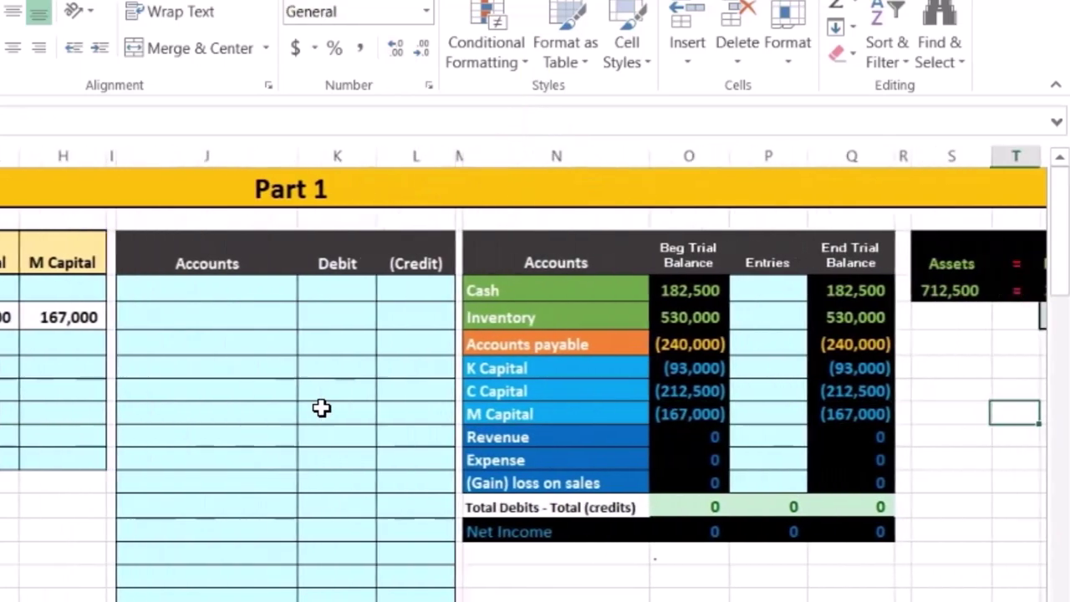
key("Right")
left_click(498, 291)
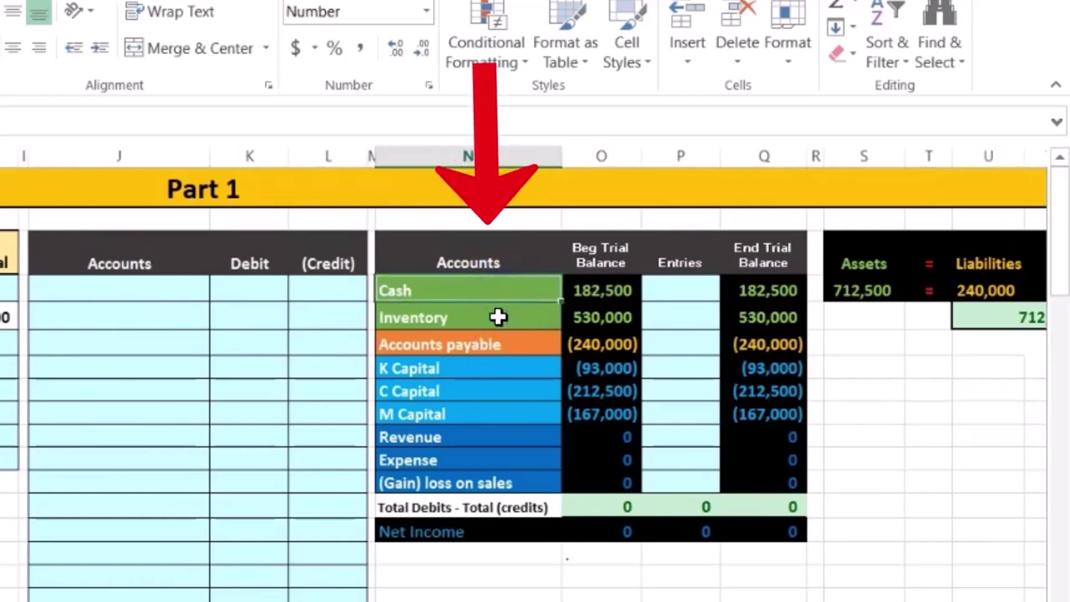
left_click_drag(586, 291, 577, 416)
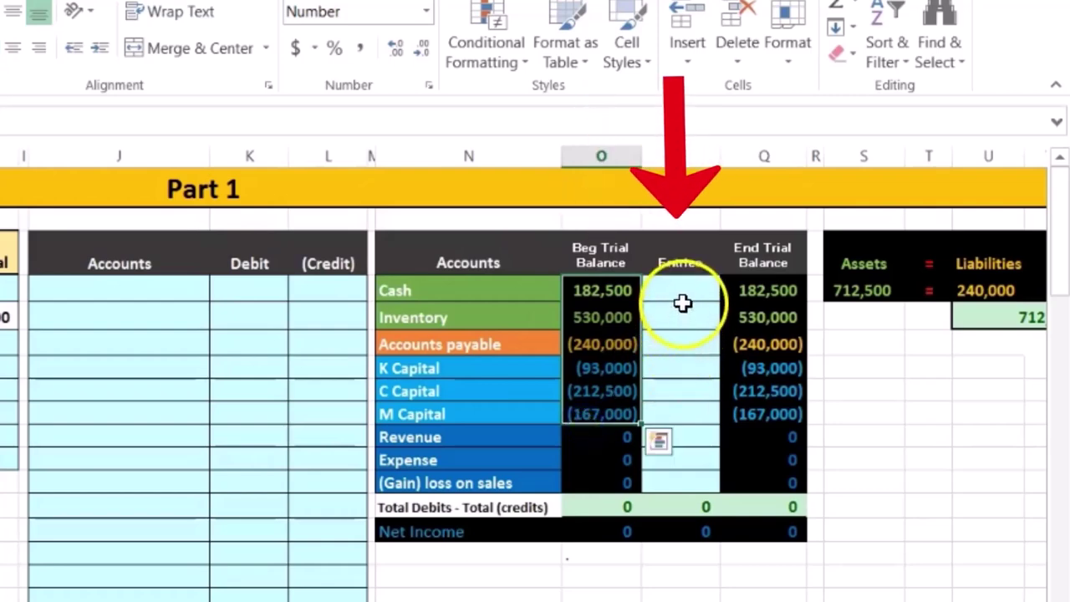
left_click_drag(683, 296, 674, 384)
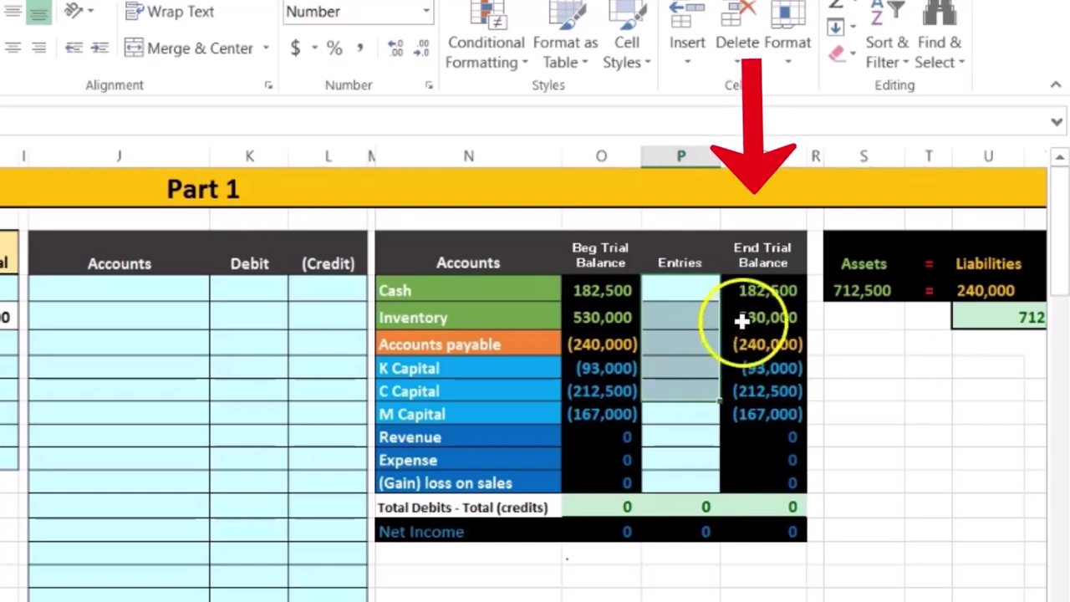
left_click_drag(743, 294, 761, 400)
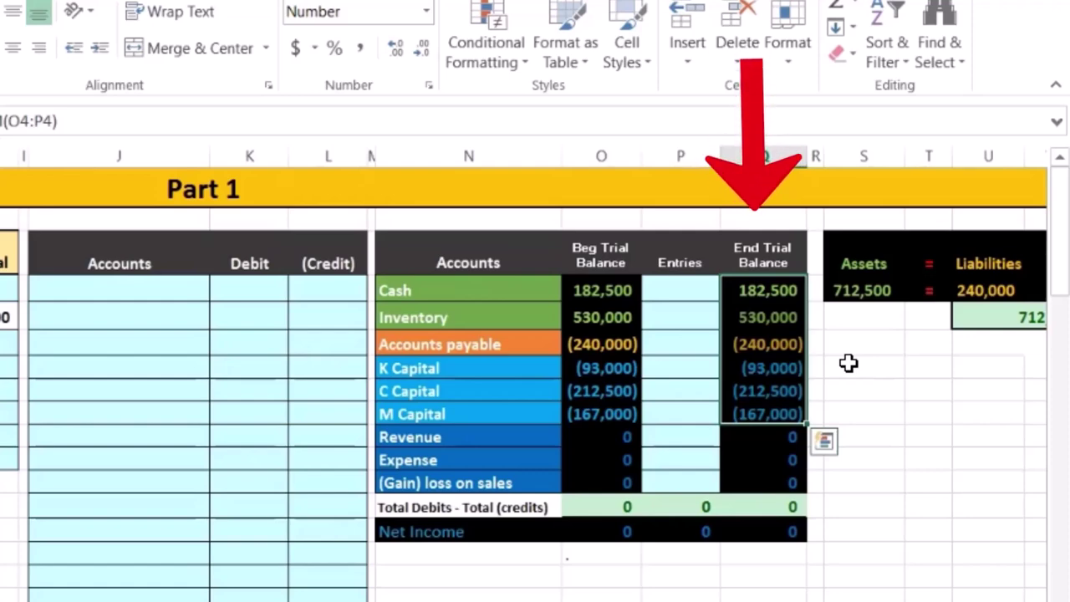
key("Down")
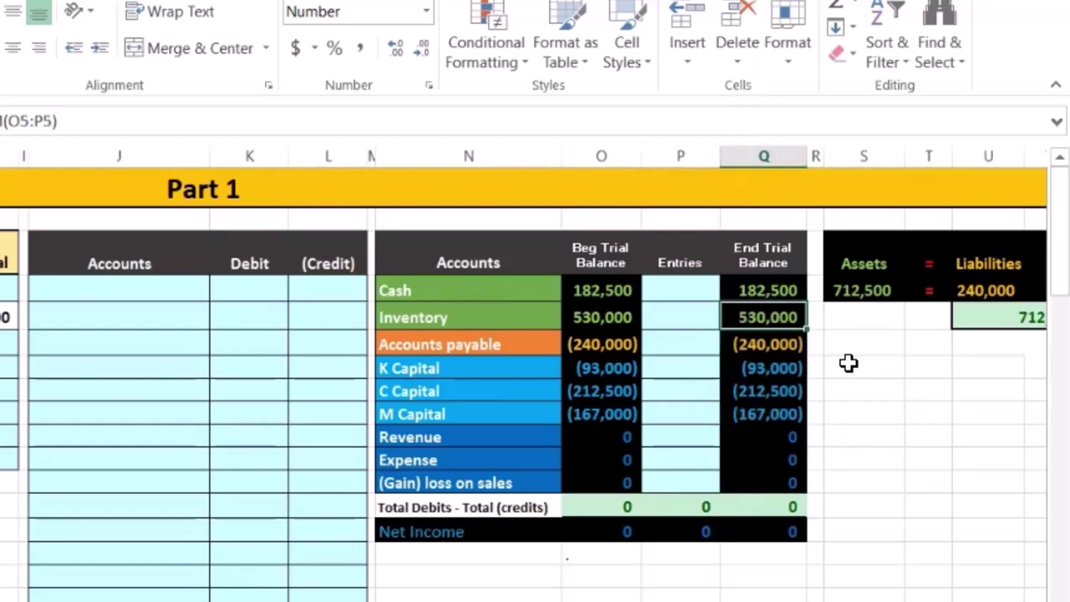
key("Right")
key("Right")
key("Right")
key("Right")
key("Right")
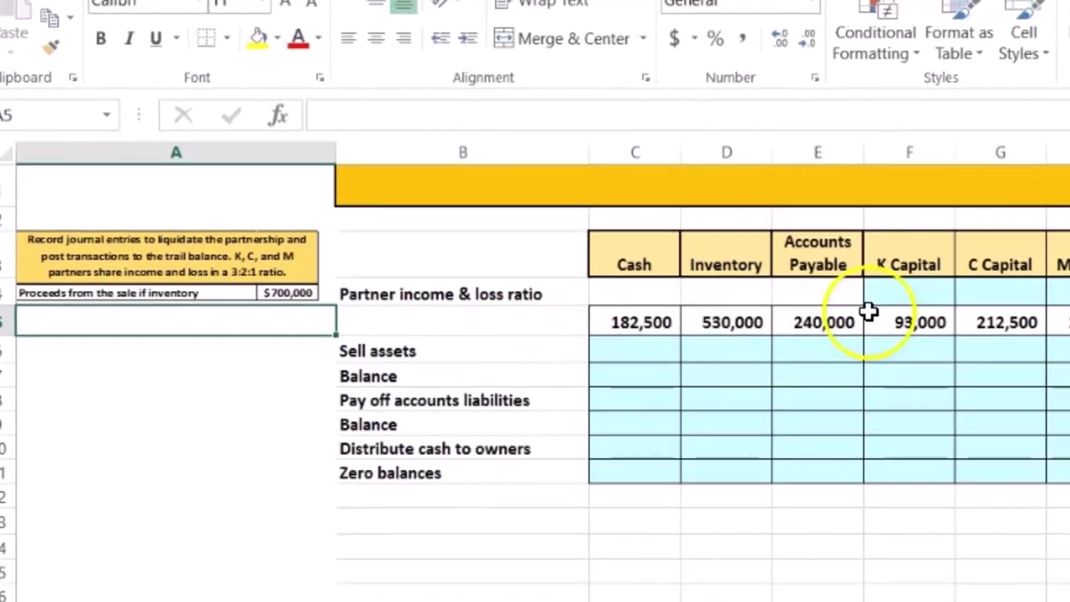
Step: Enter =3/(3+2+1) as K Capital's income and loss ratio in F4 and format it as a percentage
left_click(919, 296)
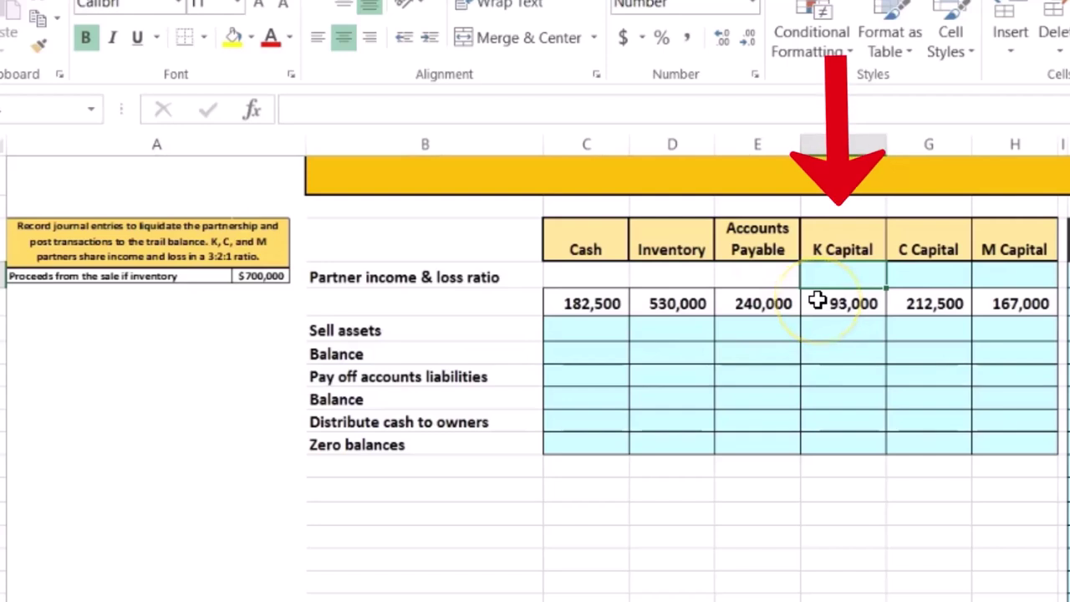
type("=3/(3+2+1")
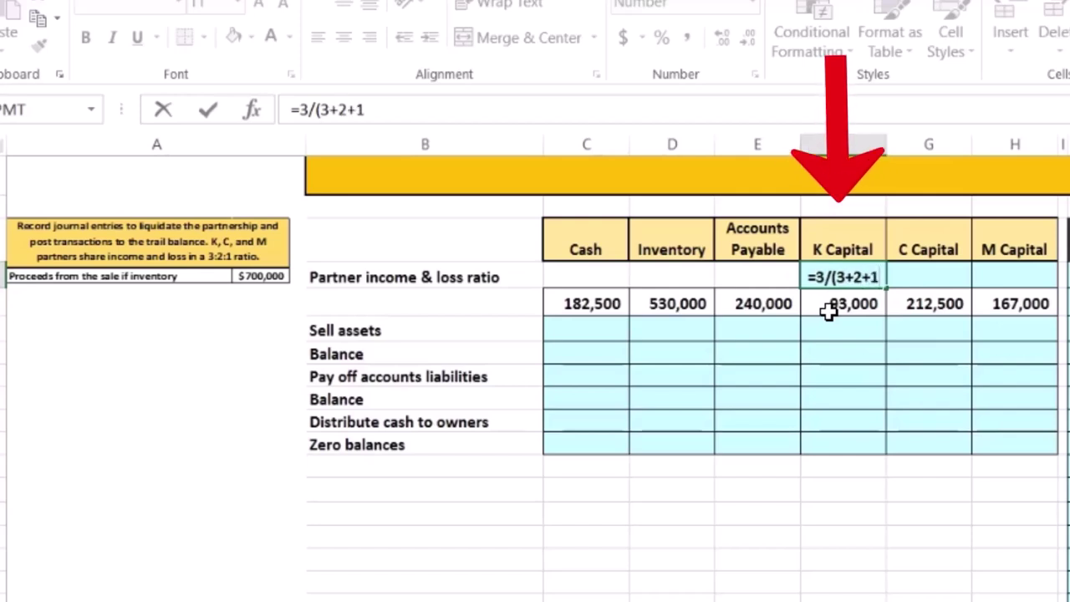
type(")")
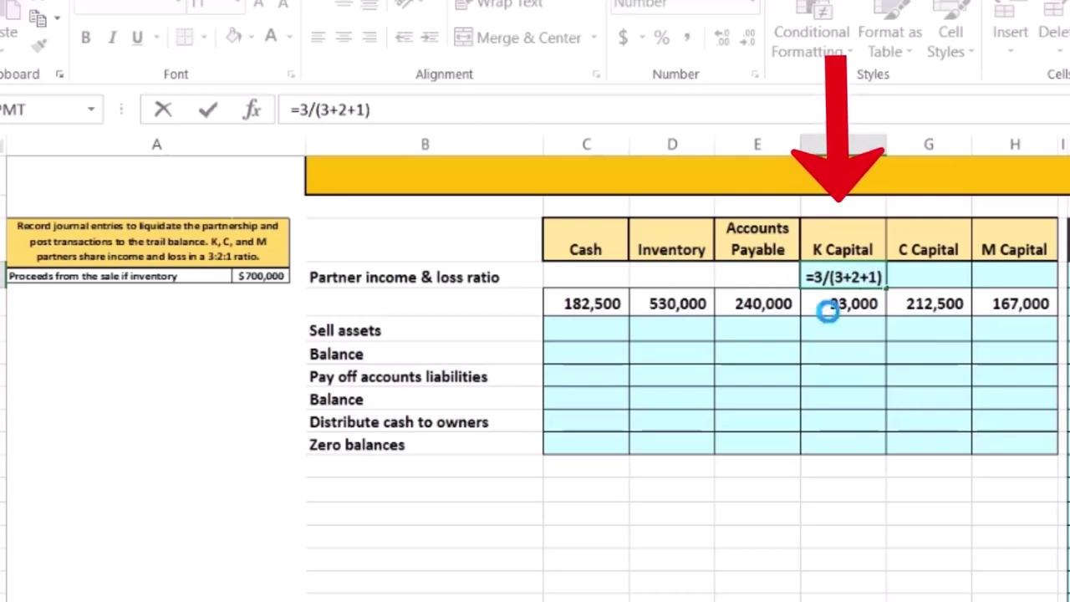
key("Return")
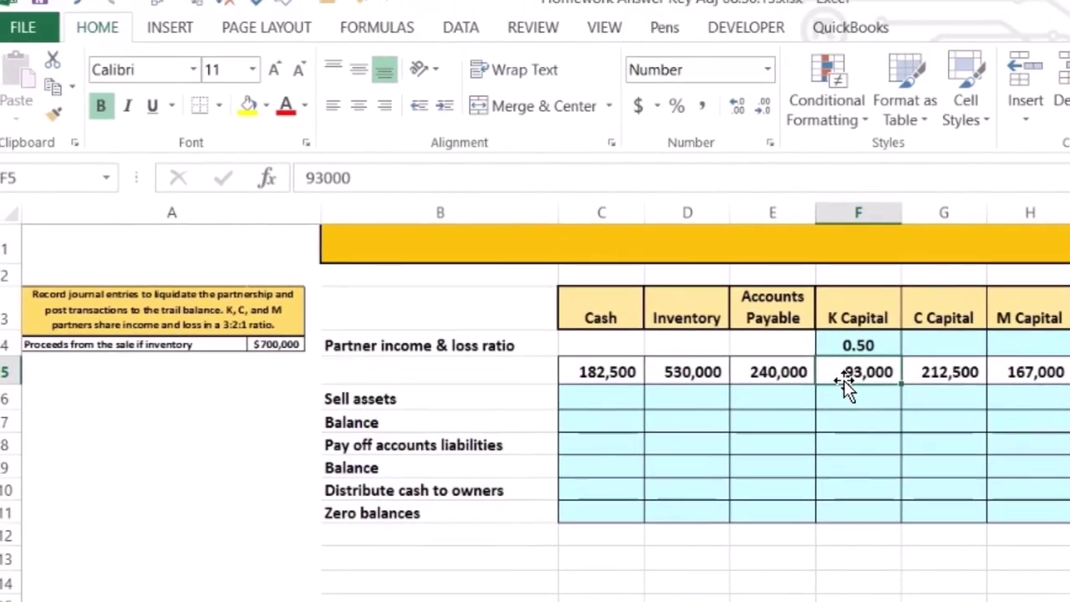
key("Up")
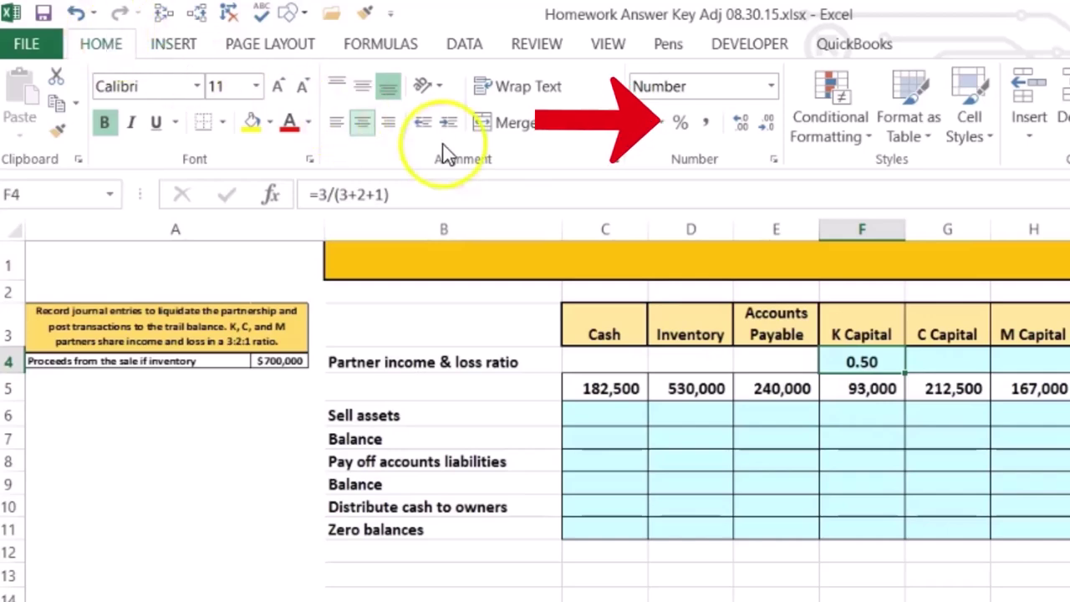
left_click(679, 124)
Step: Enter =2/(3+2+1) as C Capital's income and loss ratio in G4
left_click(948, 353)
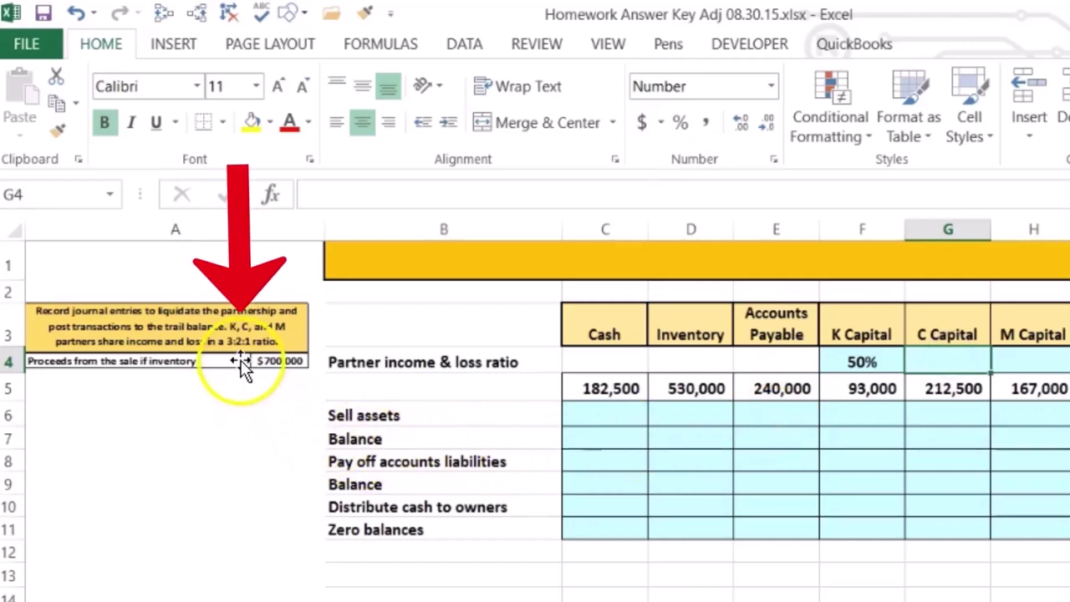
type("2")
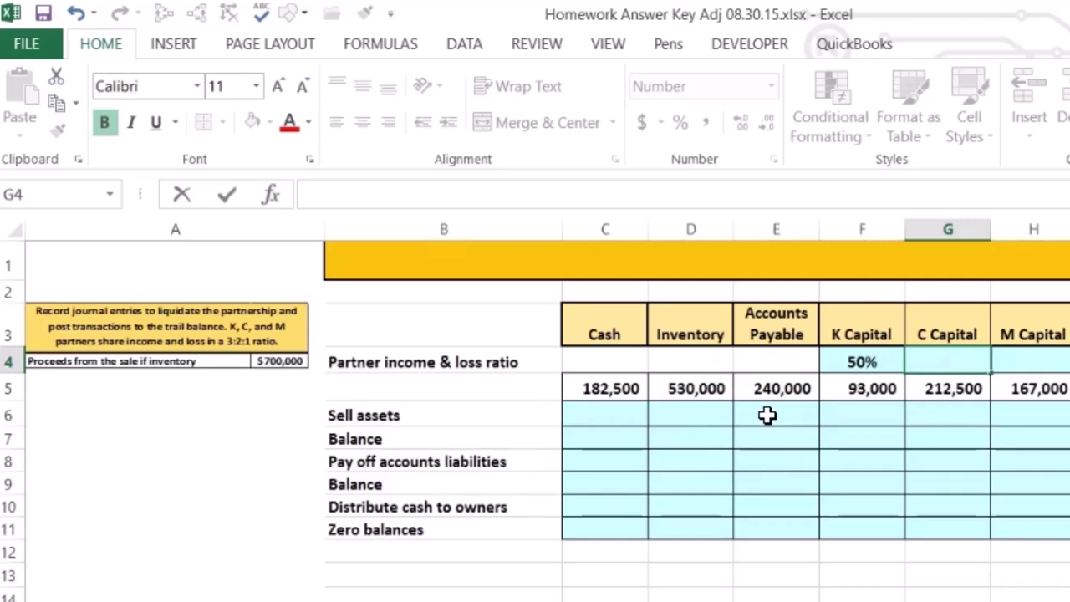
type("=2/(3+2+1")
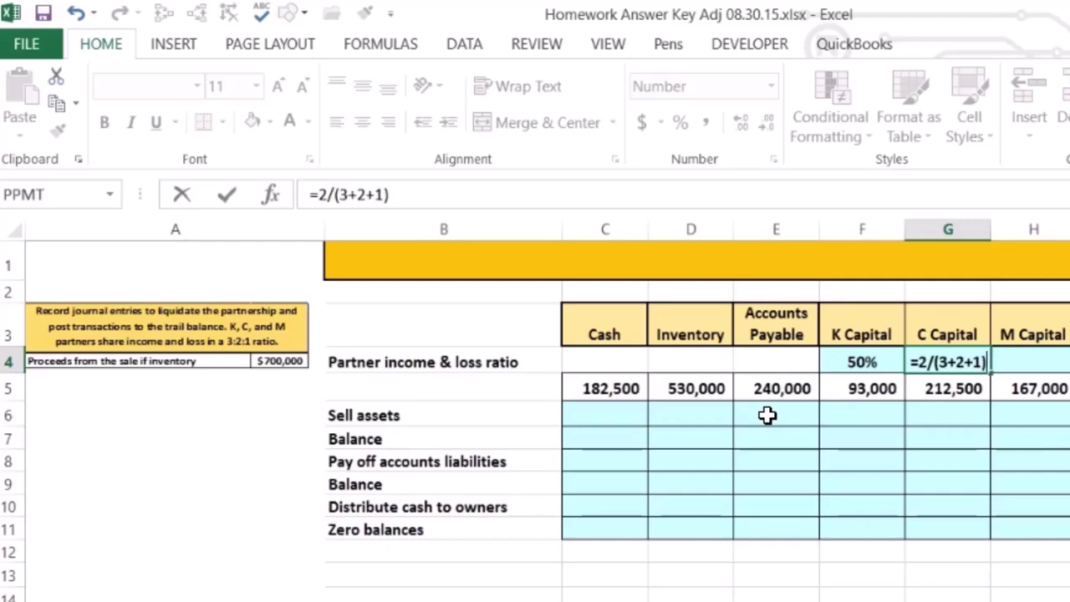
key("Return")
key("Up")
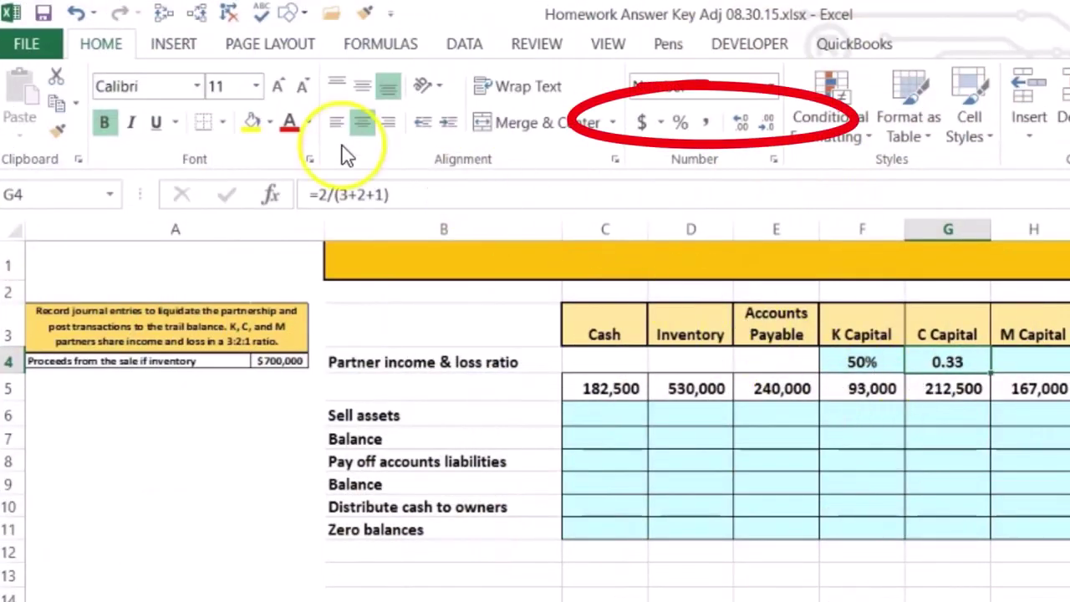
Step: Display C Capital's ratio in G4 with four decimal places and return it to two
left_click(742, 127)
left_click(742, 127)
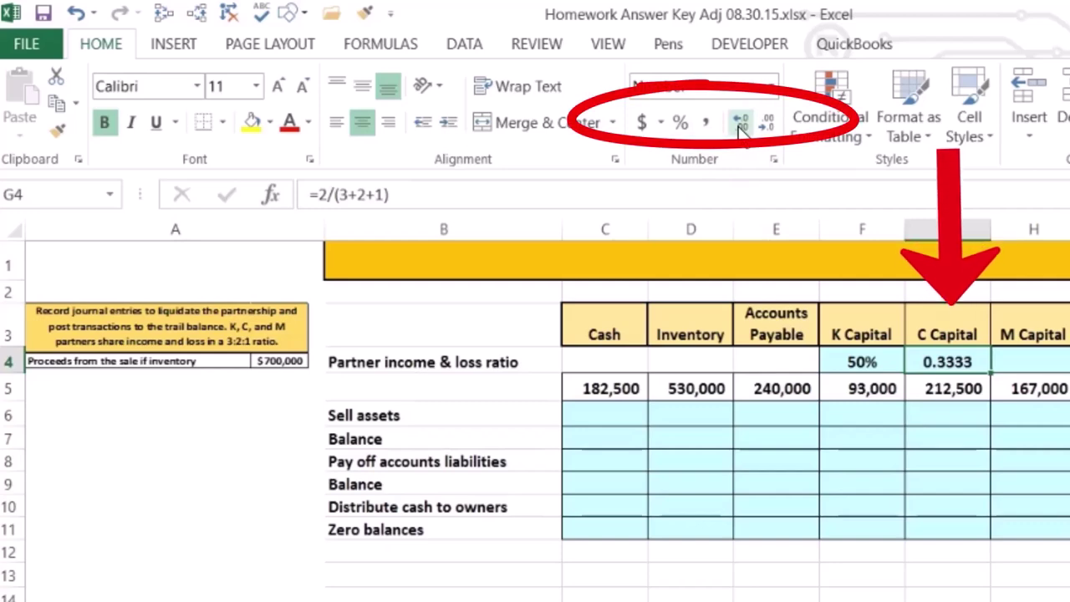
left_click(765, 125)
left_click(765, 124)
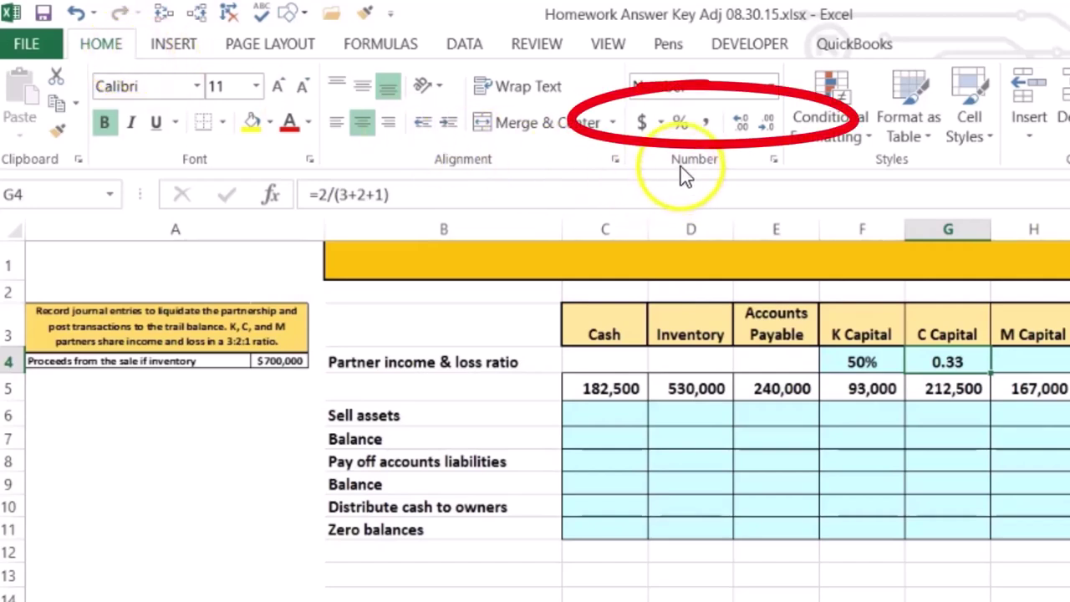
Step: Format C Capital's ratio as a percentage and show both the K and C ratios in F4:G4 with two decimal places
left_click(679, 123)
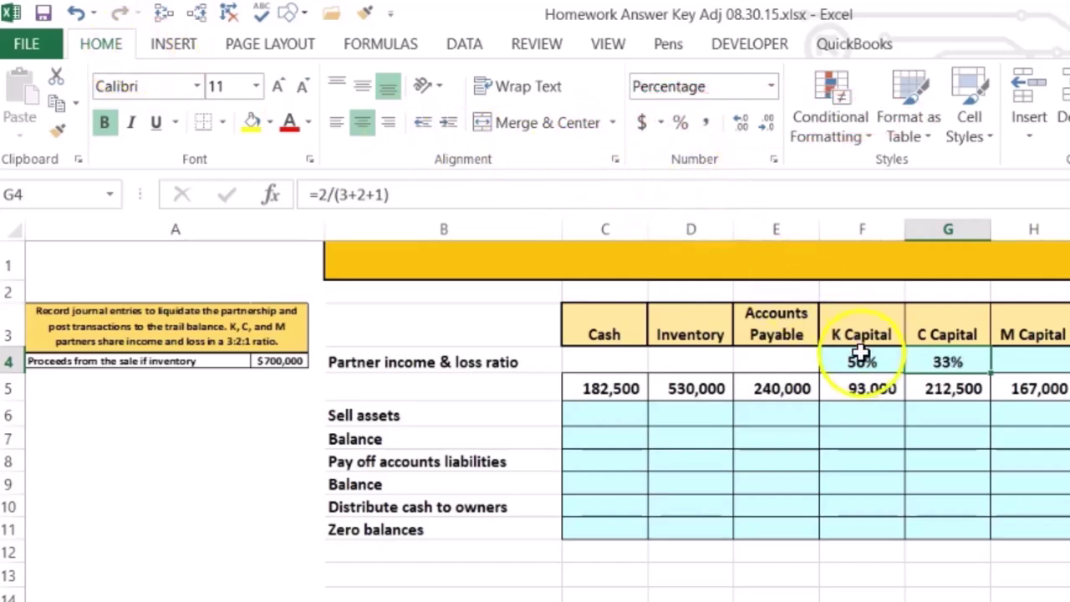
left_click_drag(869, 365, 933, 380)
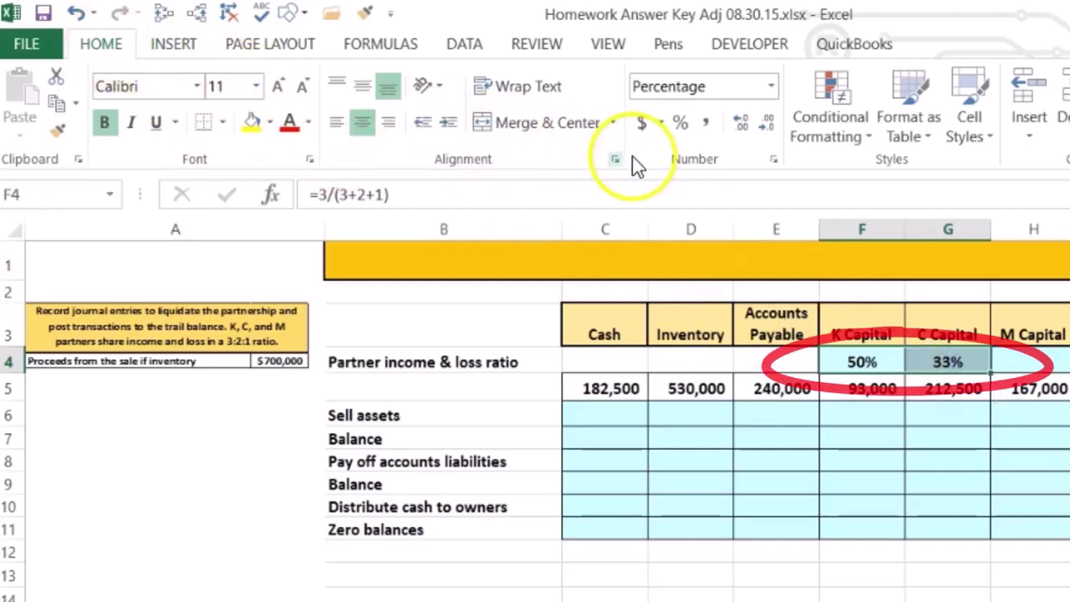
left_click(738, 124)
left_click(738, 123)
left_click(900, 459)
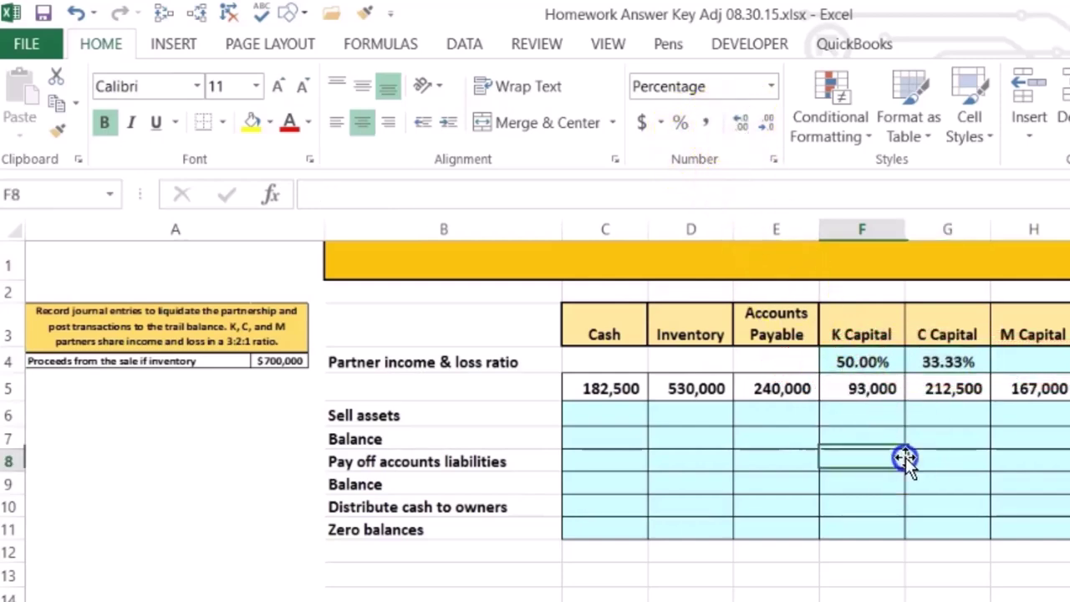
left_click(872, 371)
key("Right")
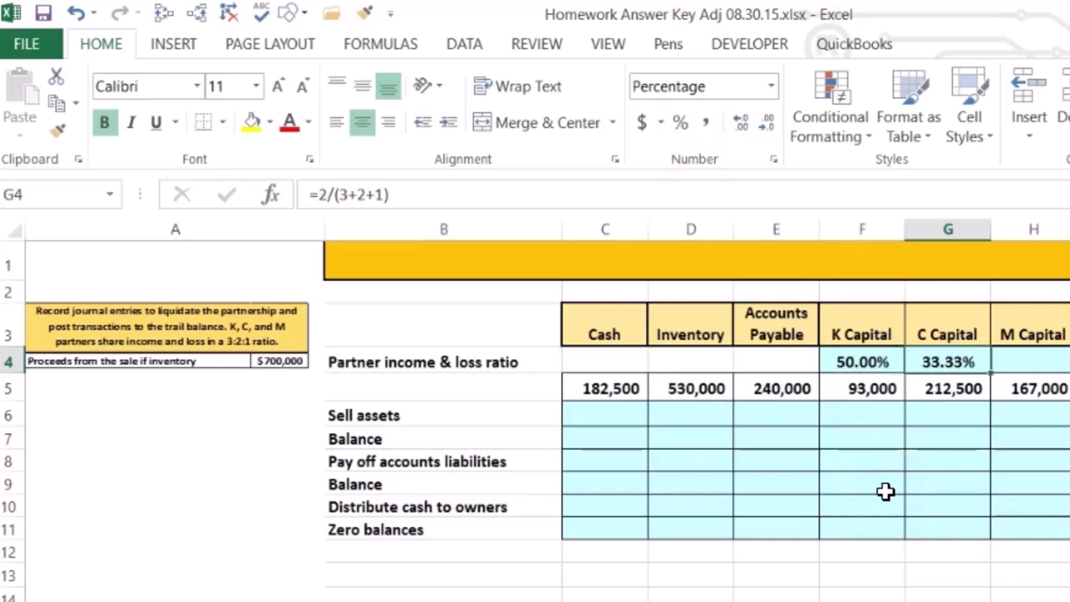
Step: Enter =1/(3+2+1) as M Capital's income and loss ratio in H4 and format it as a percentage with two decimal places
key("Right")
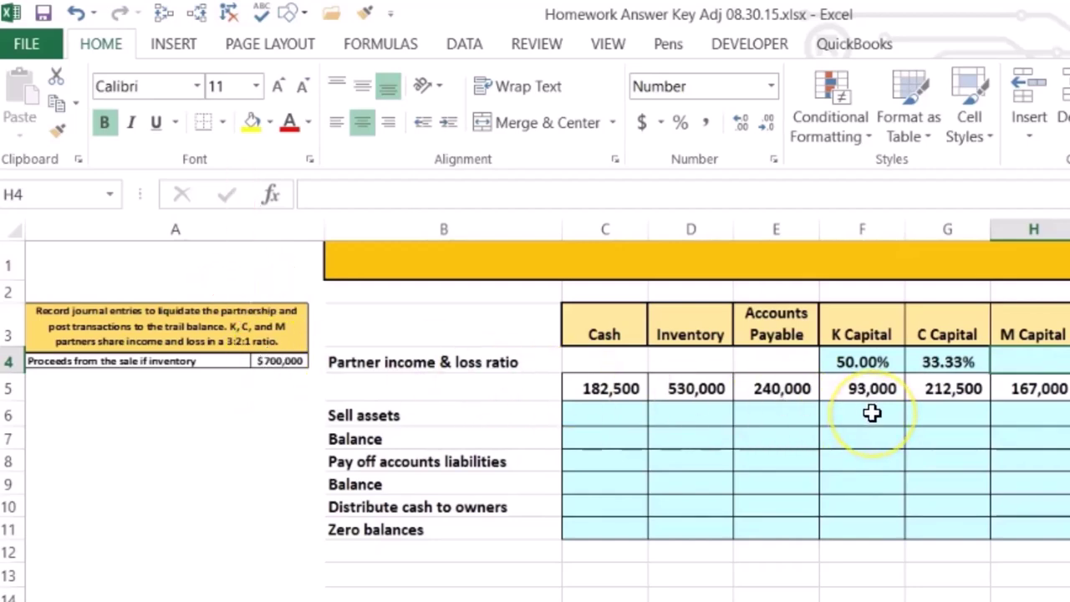
type("=1/")
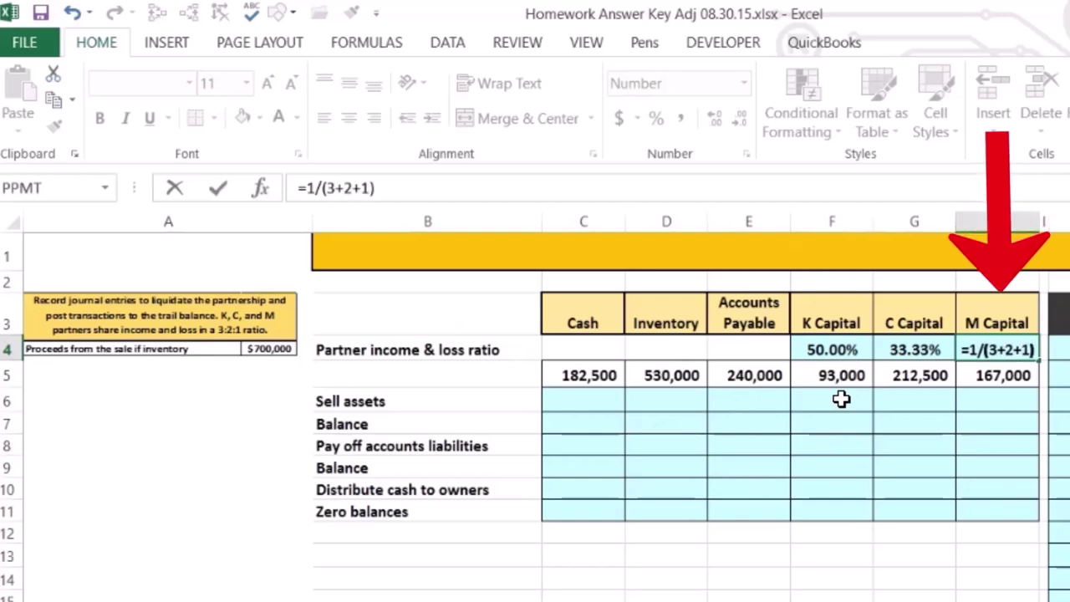
type("(3+2+1)")
key("Return")
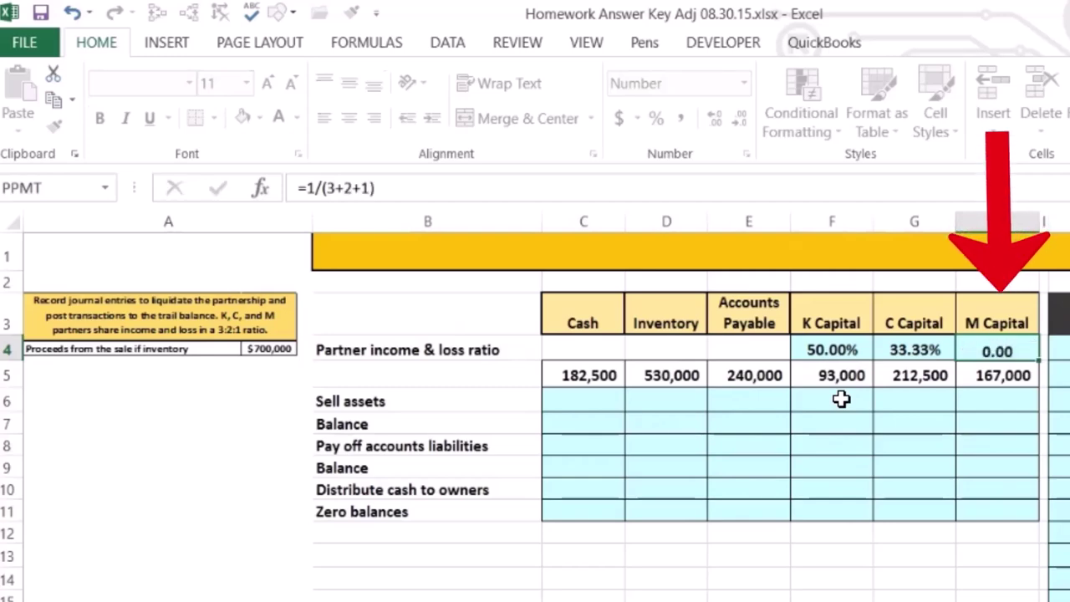
left_click(1012, 346)
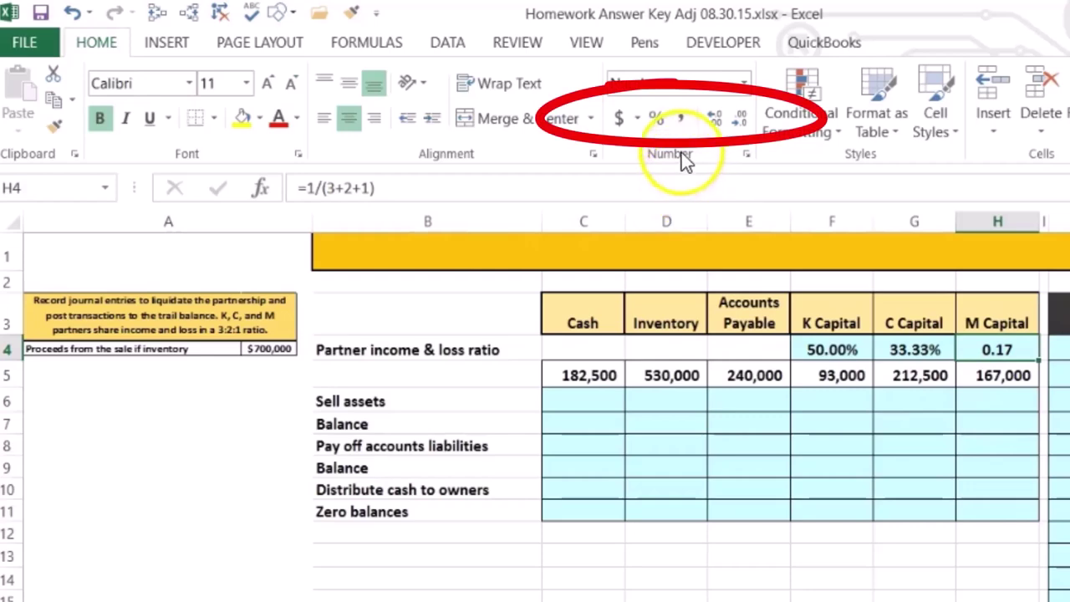
left_click(656, 119)
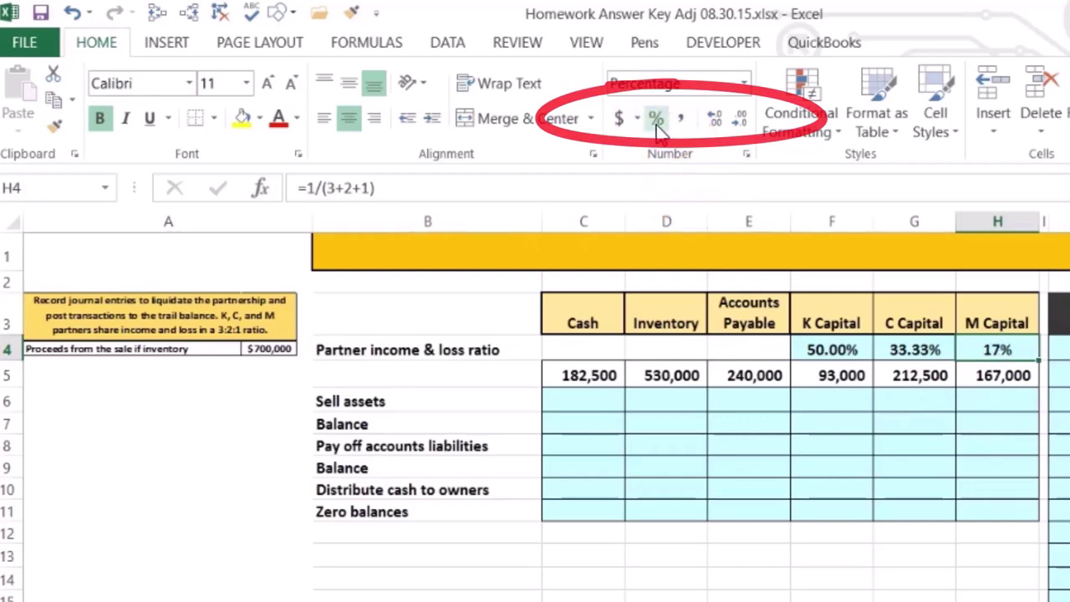
left_click(715, 122)
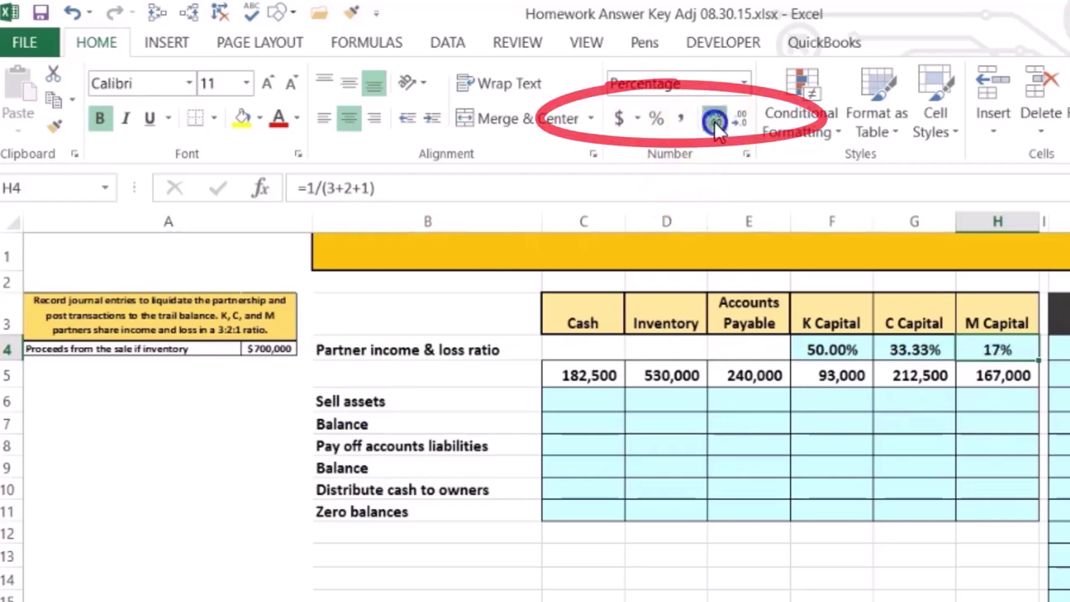
left_click(715, 122)
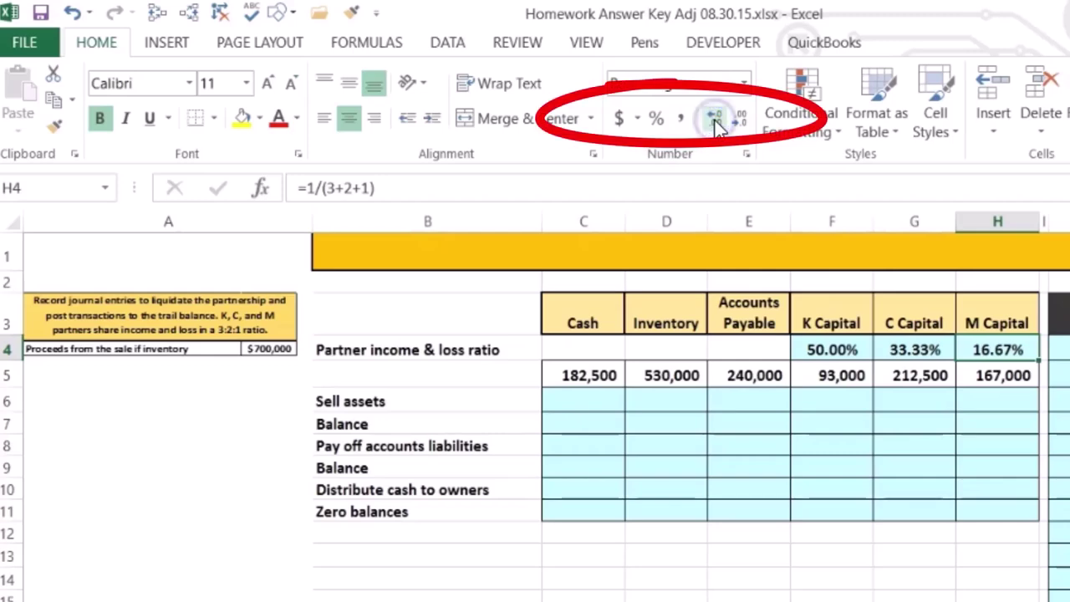
left_click(998, 361)
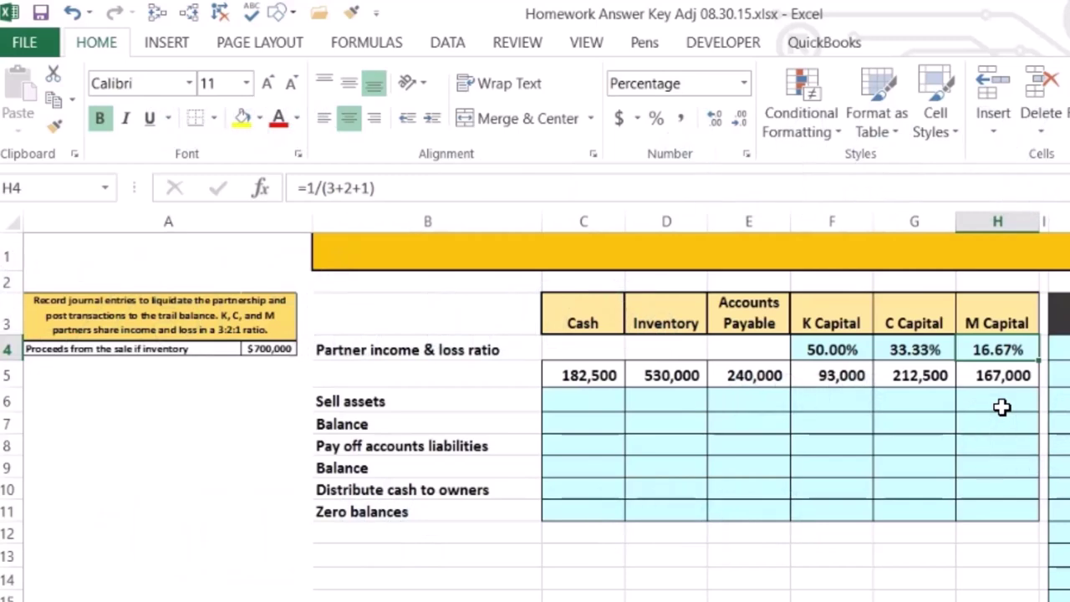
Step: Review the beginning balances in row 5 of the liquidation schedule, moving from Cash across toward the journal entry table
key("Down")
key("Left")
key("Left")
key("Left")
key("Left")
key("Left")
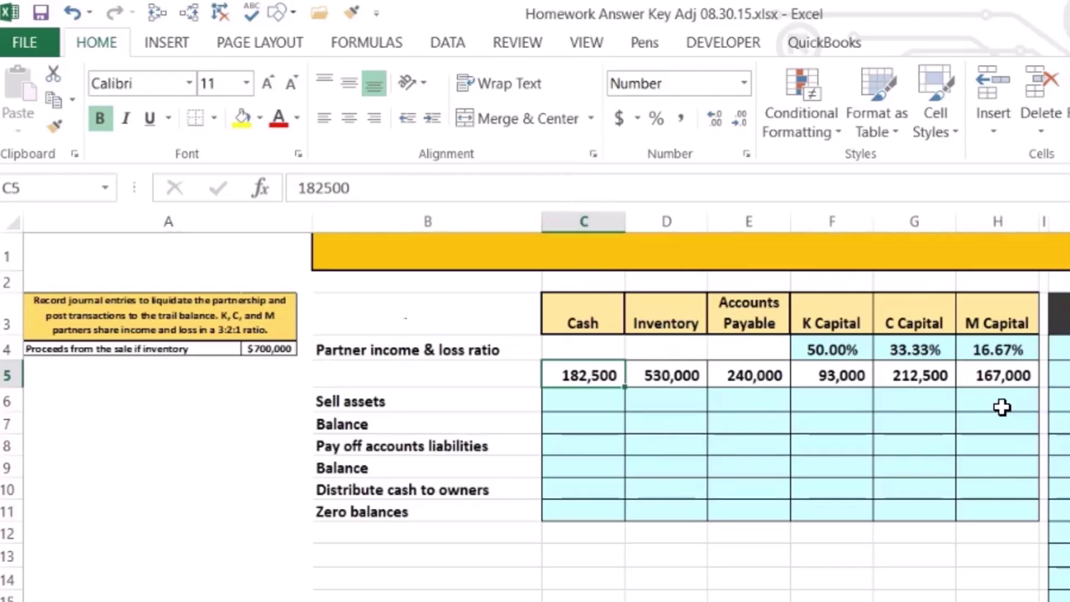
key("Right")
key("Right")
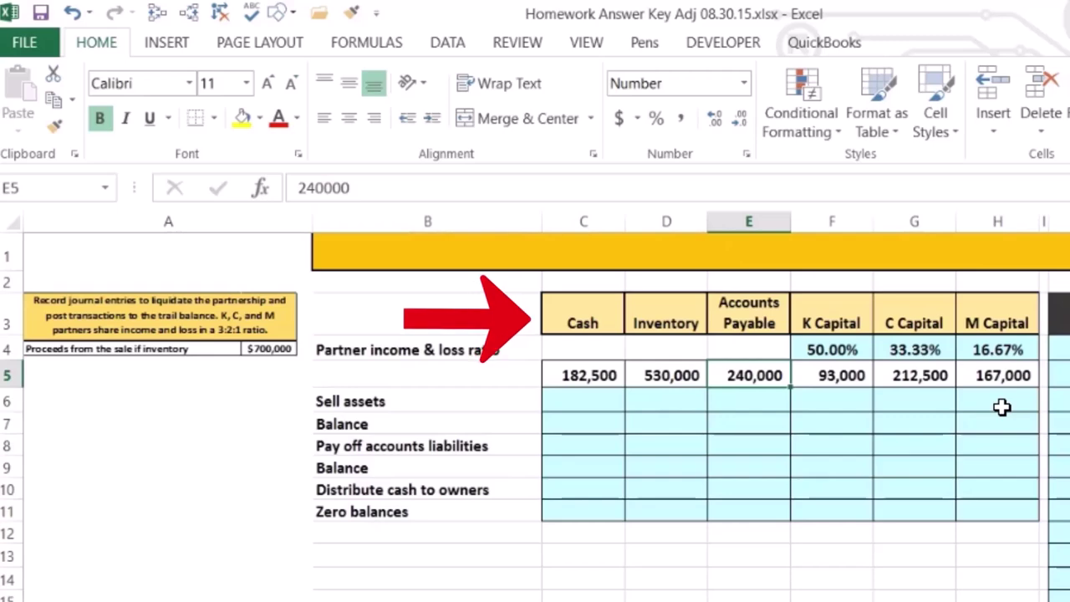
key("Right")
key("Right")
key("Right")
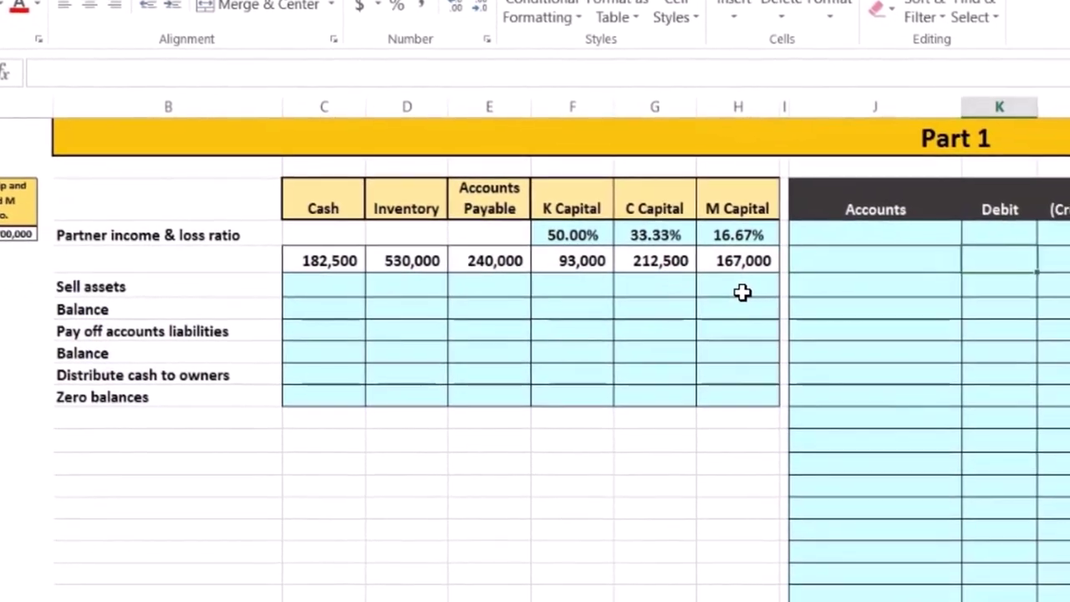
Step: Review the beginning trial balance in column O, from Cash down through the capital accounts to (Gain) loss on sales
key("Right")
key("Right")
key("Right")
key("Right")
key("Right")
key("Right")
key("Right")
key("Right")
key("Right")
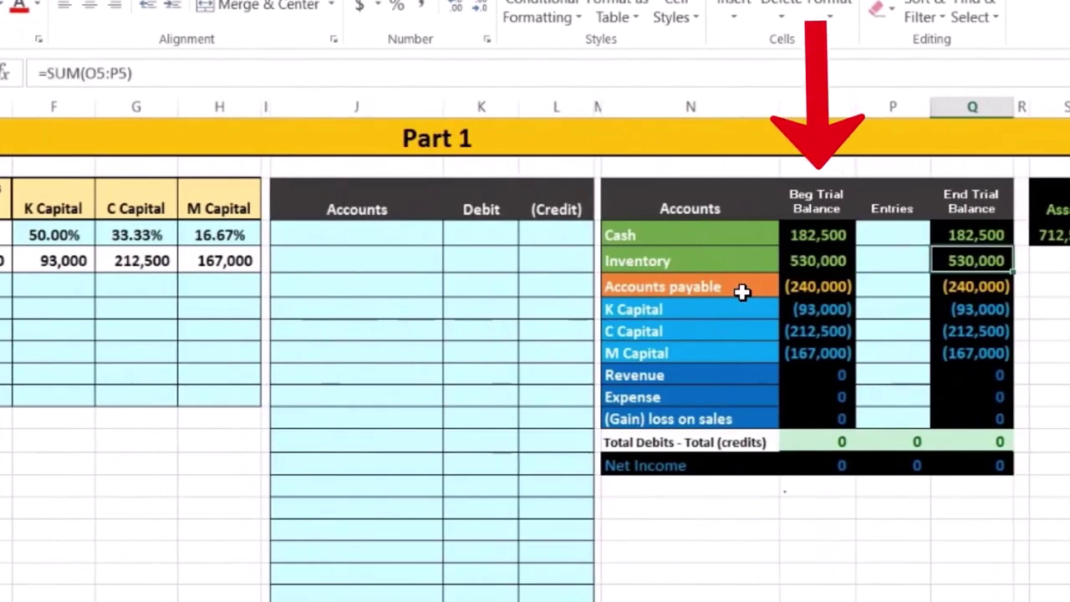
left_click(828, 235)
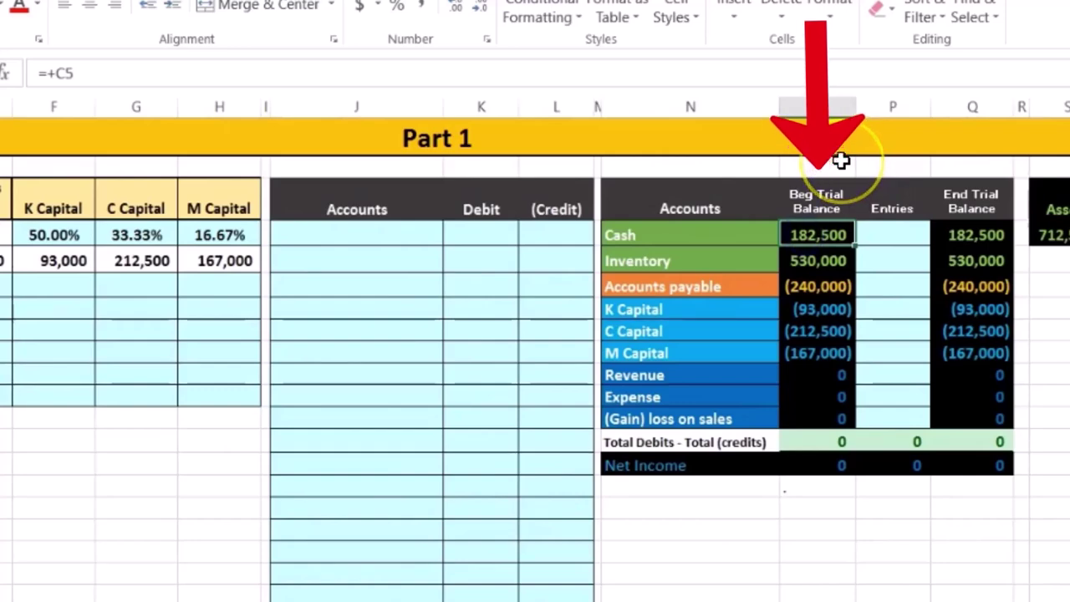
key("Down")
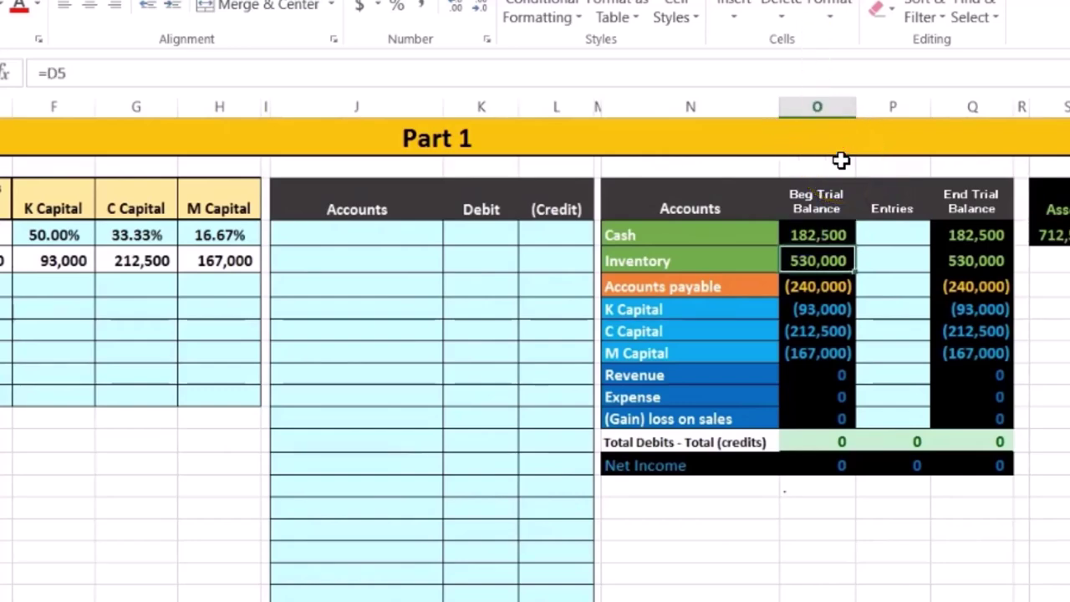
key("Down")
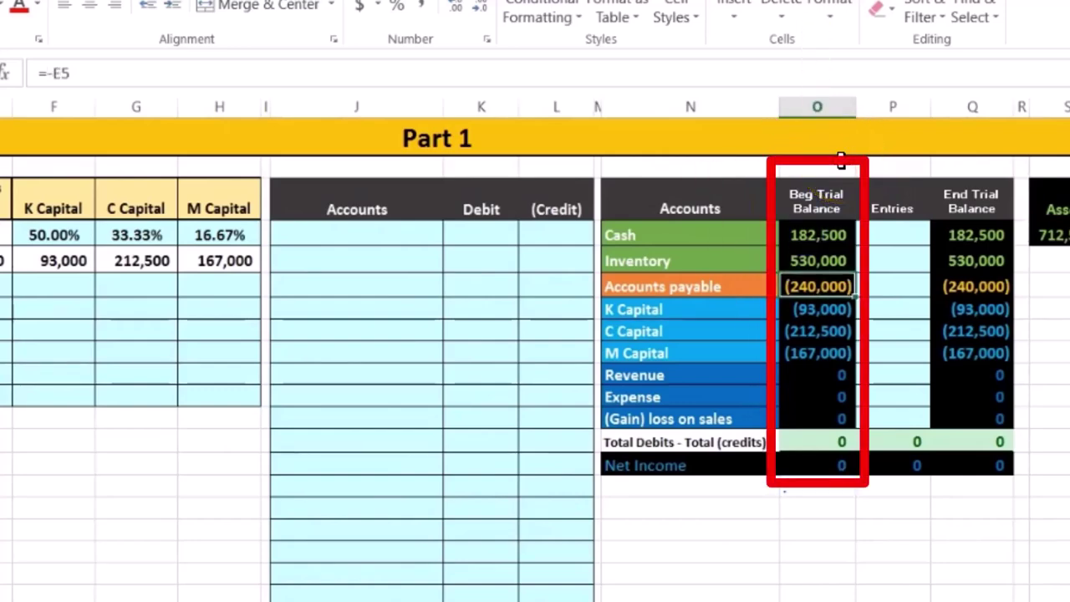
key("Down")
key("Down")
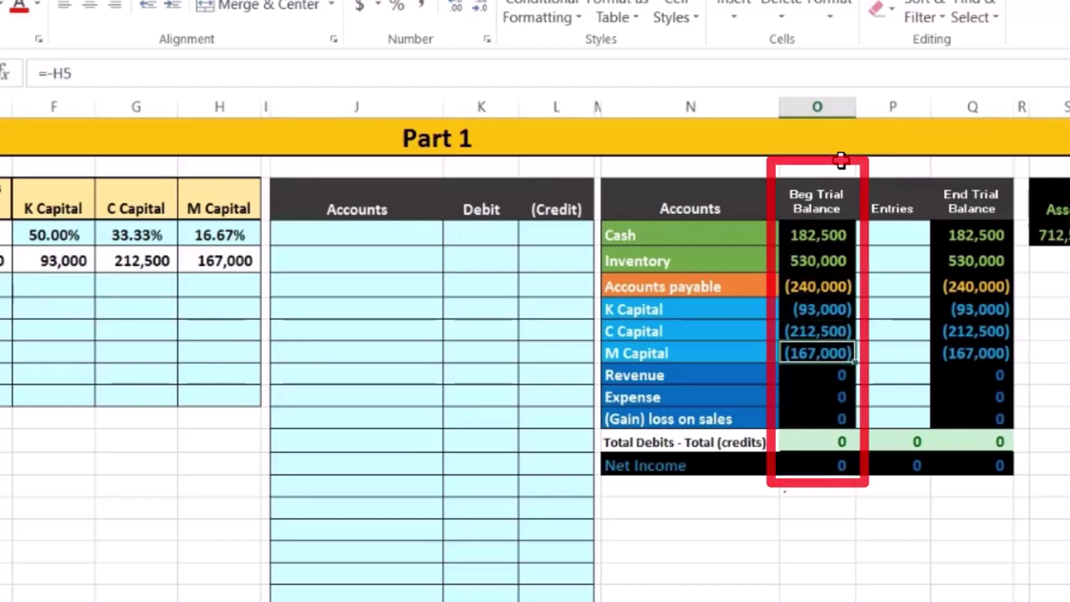
key("Down")
key("Down")
key("Down")
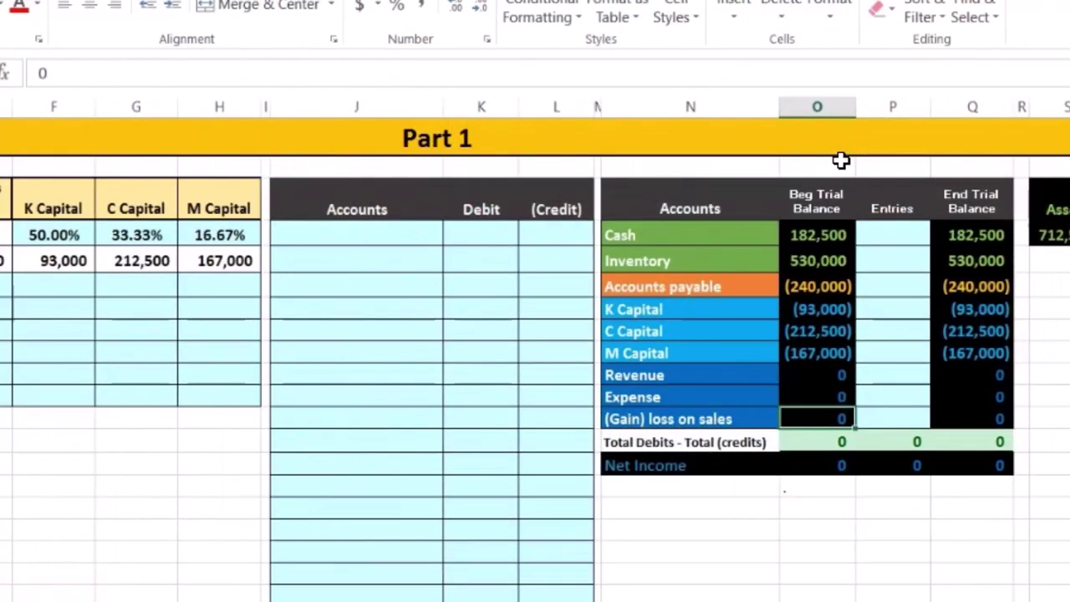
key("Up")
key("Up")
key("Up")
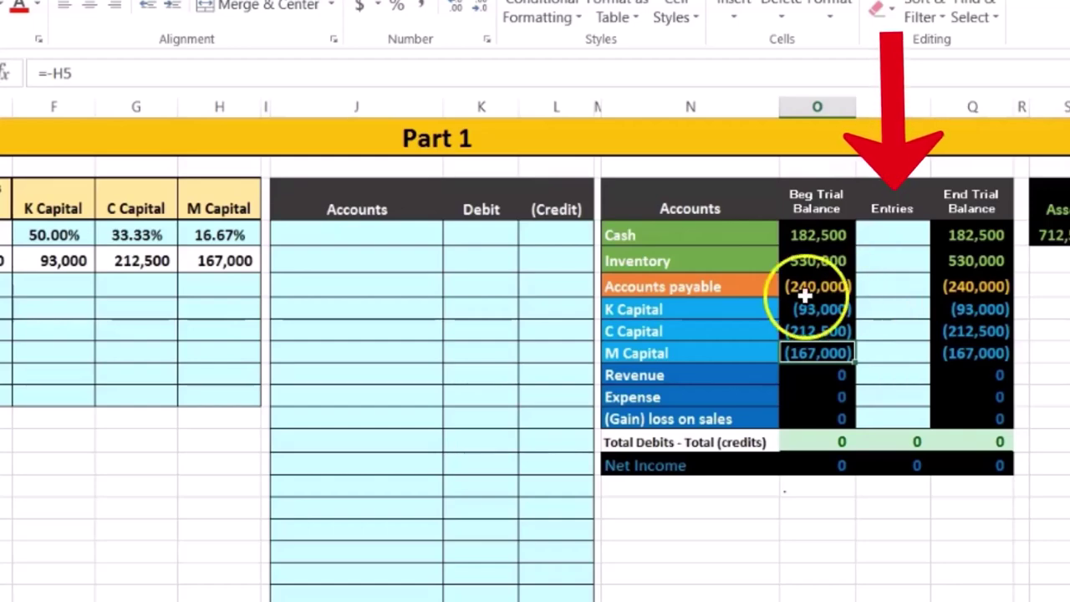
Step: Examine the Inventory row of the trial balance alongside the Accounts payable and partner capital accounts
left_click(122, 329)
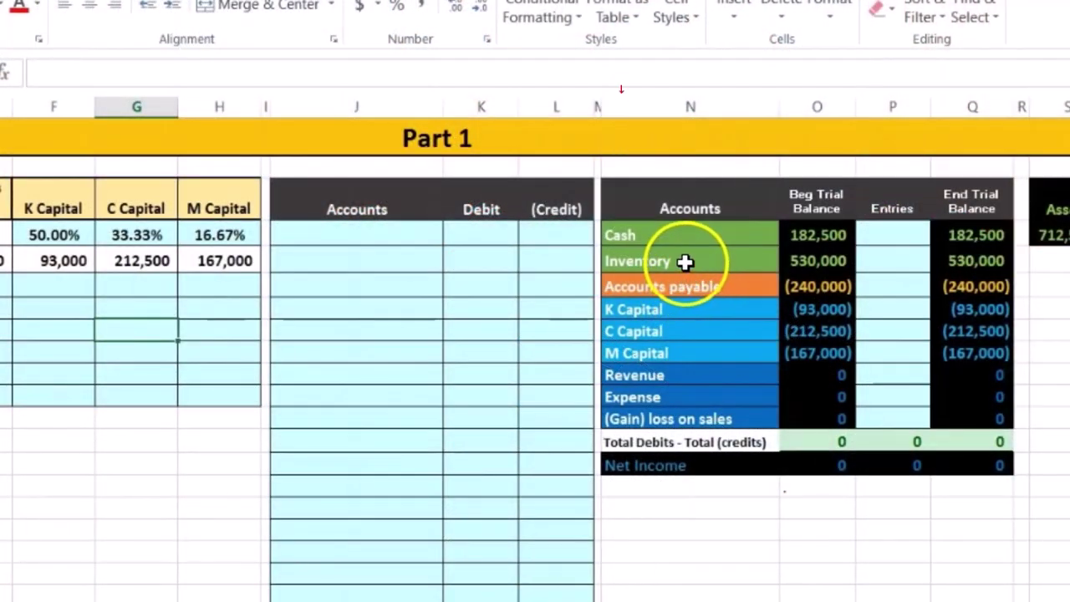
mouse_move(685, 262)
left_mouse_down()
mouse_move(932, 270)
mouse_move(952, 261)
left_mouse_up()
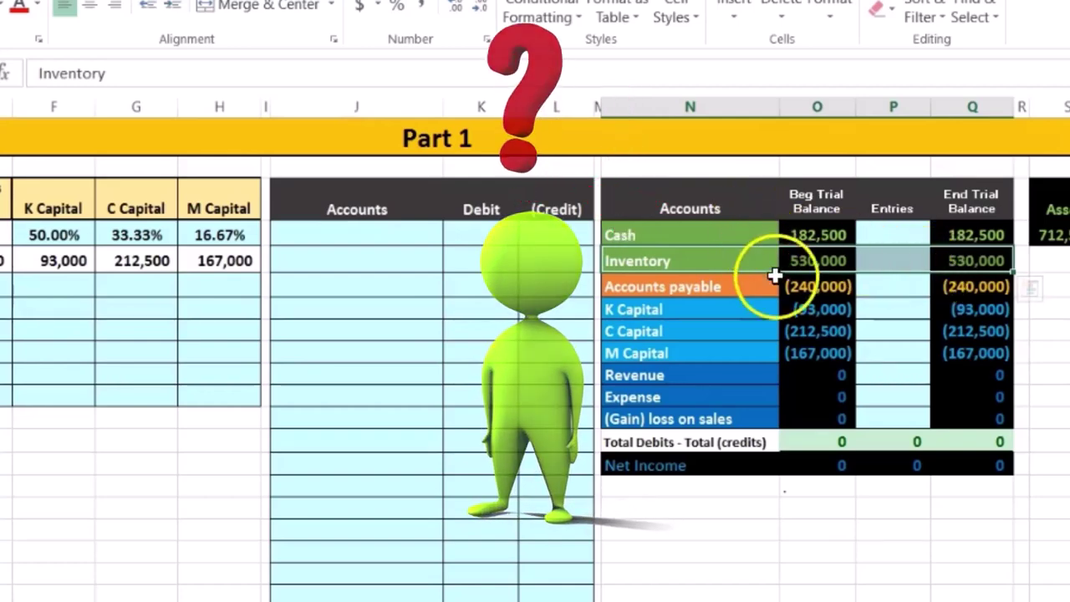
left_click(792, 338)
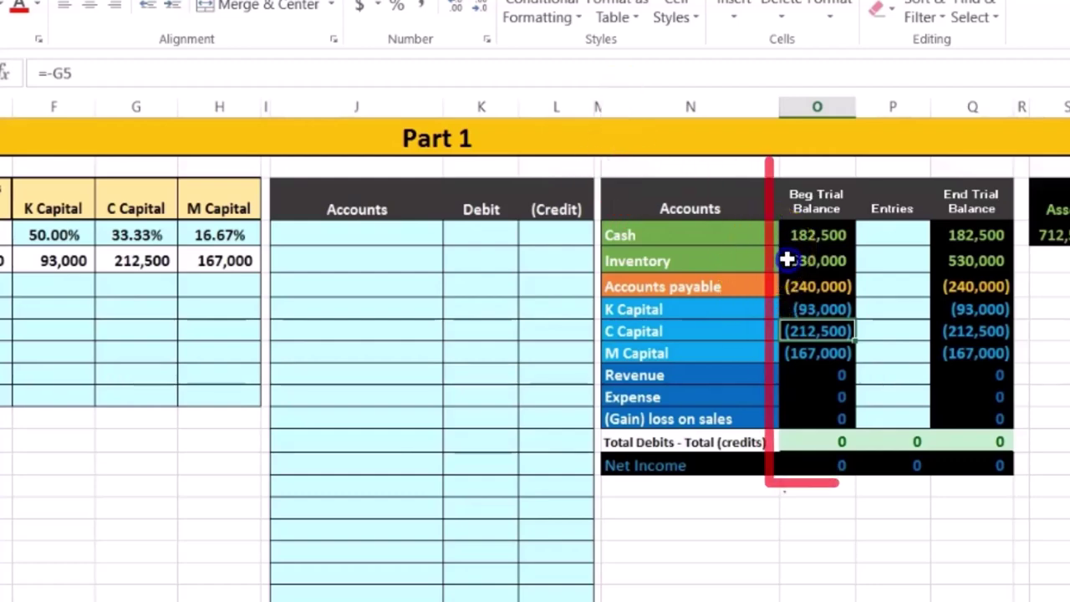
left_click(787, 260)
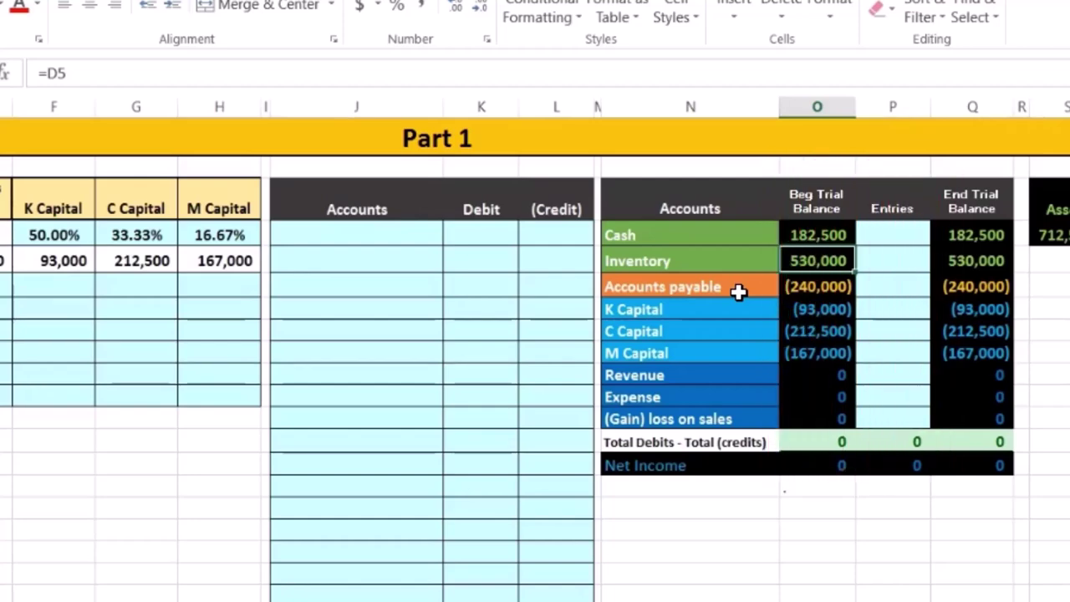
left_click(752, 249)
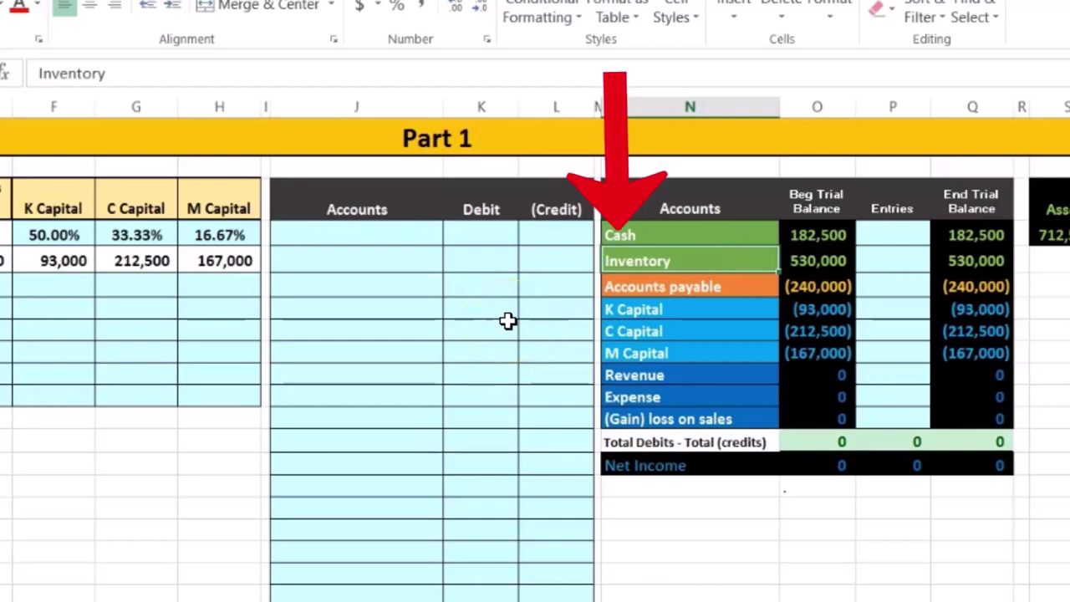
key("Right")
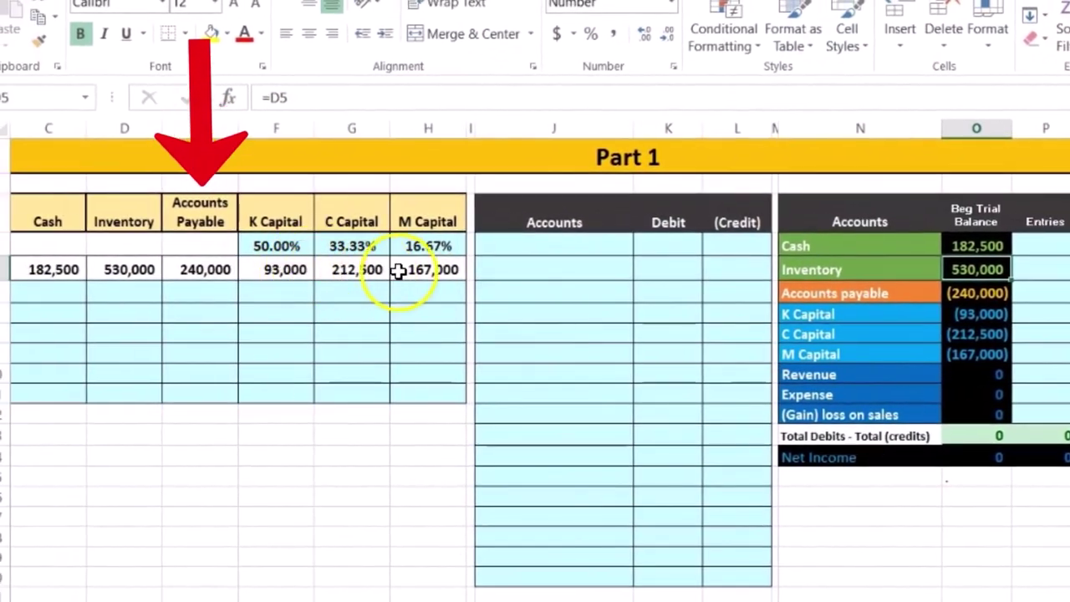
left_click(790, 292)
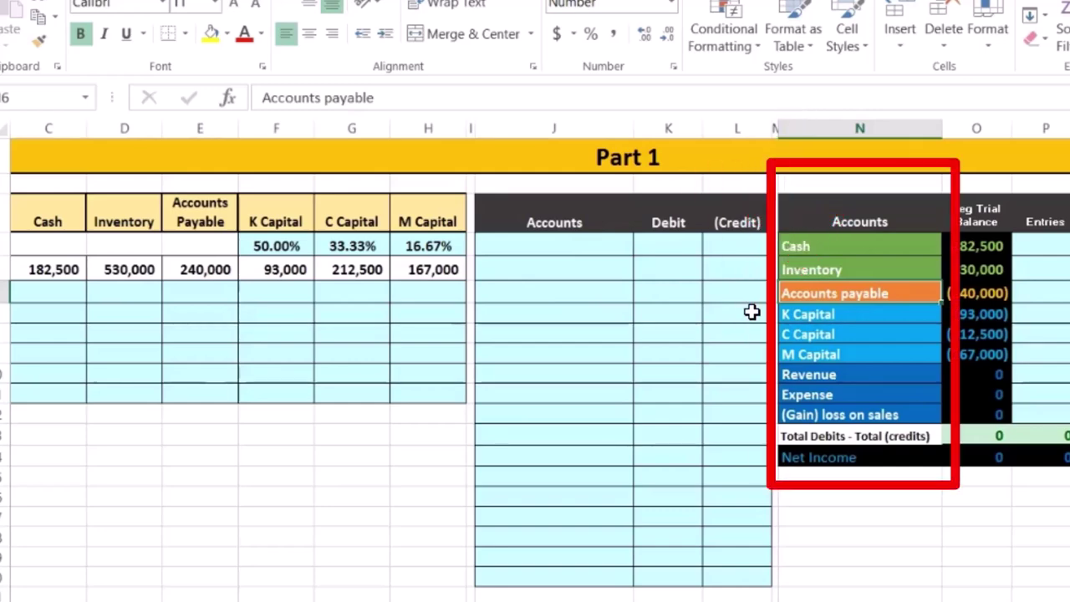
key("Down")
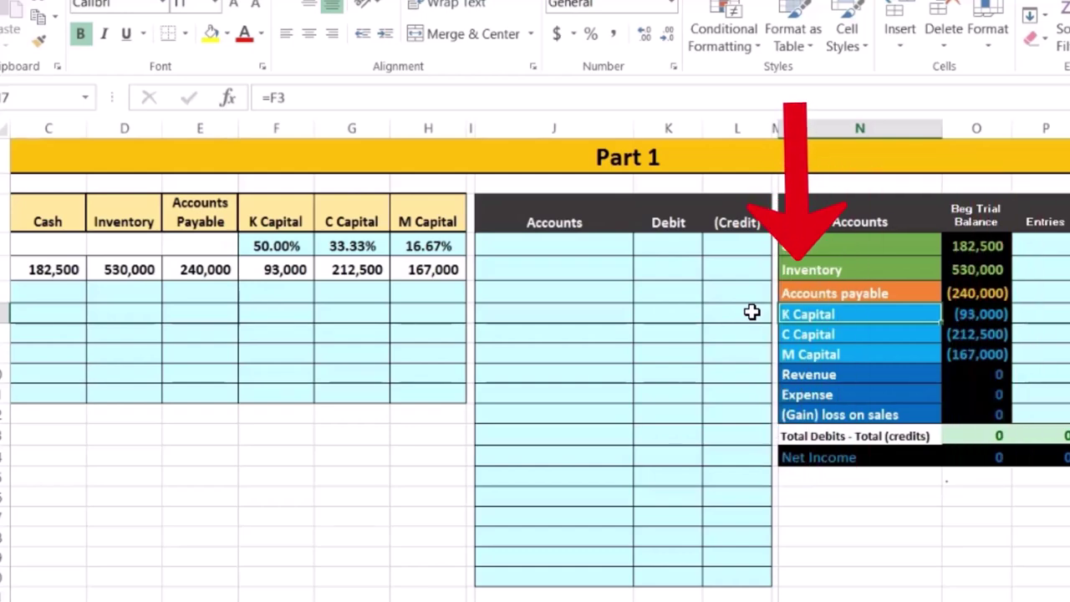
left_click(818, 261)
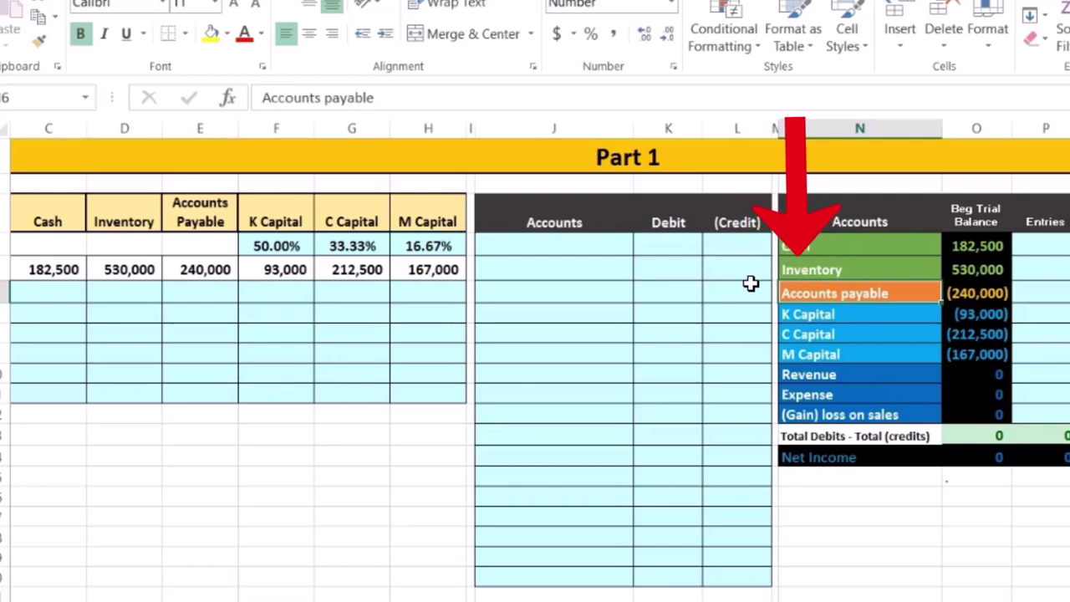
Step: Enter 700,000 in C6 as the cash received on the Sell assets line of the liquidation schedule
key("Left")
key("Left")
key("Left")
key("Left")
key("Left")
key("Left")
key("Left")
key("Left")
key("Left")
key("Left")
key("Left")
key("Left")
key("Left")
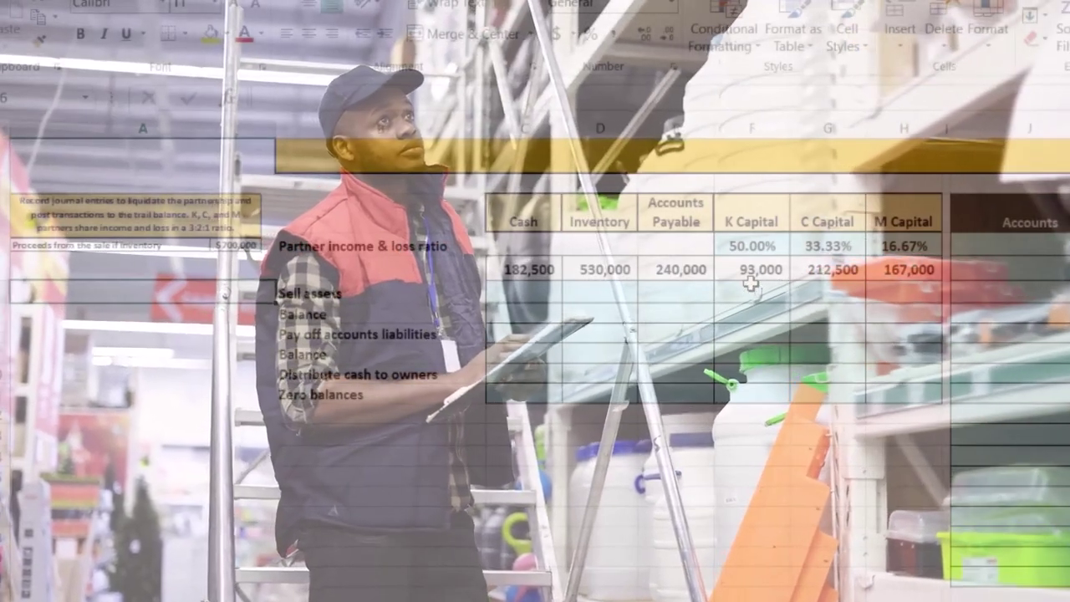
left_click(730, 286)
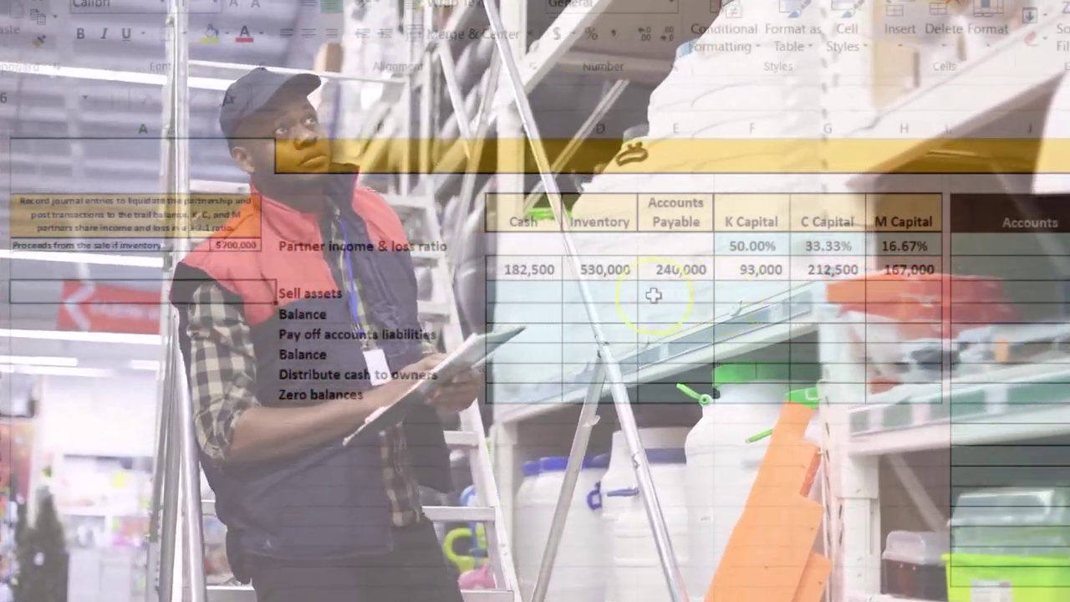
left_click(623, 293)
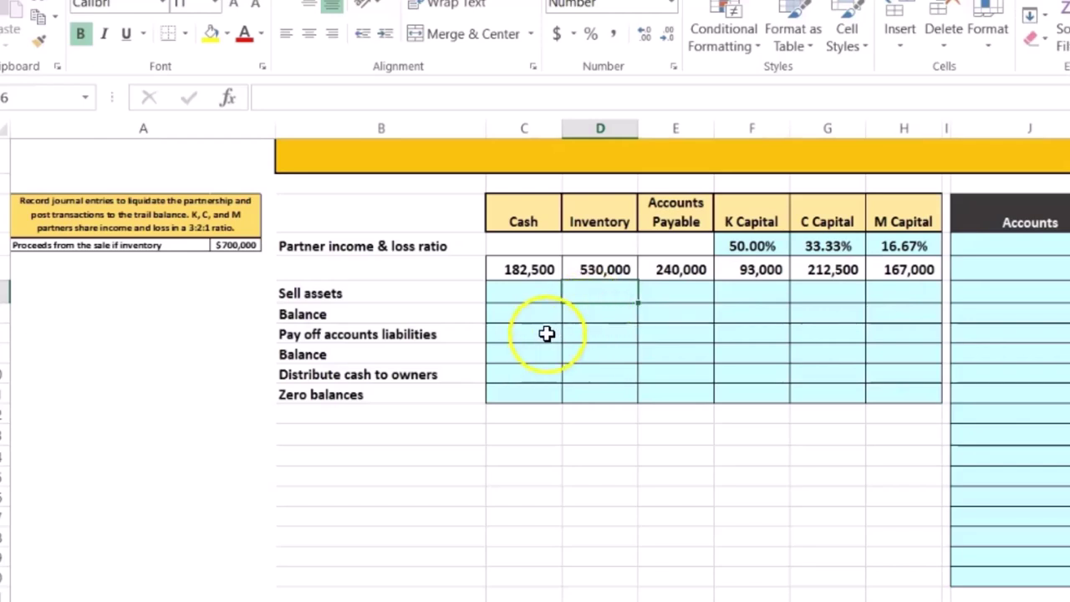
left_click(524, 294)
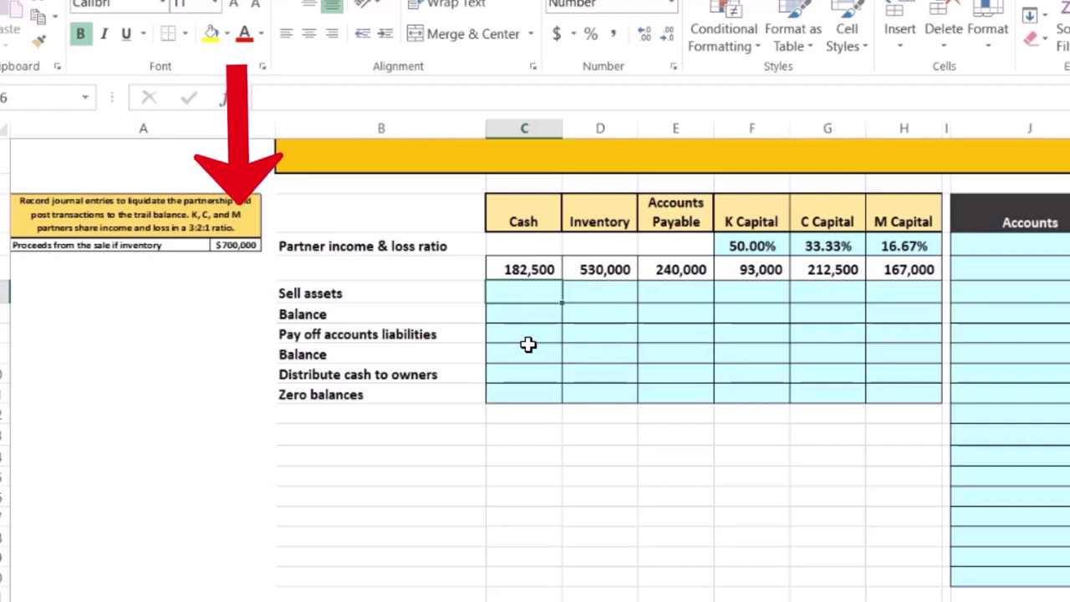
type("700")
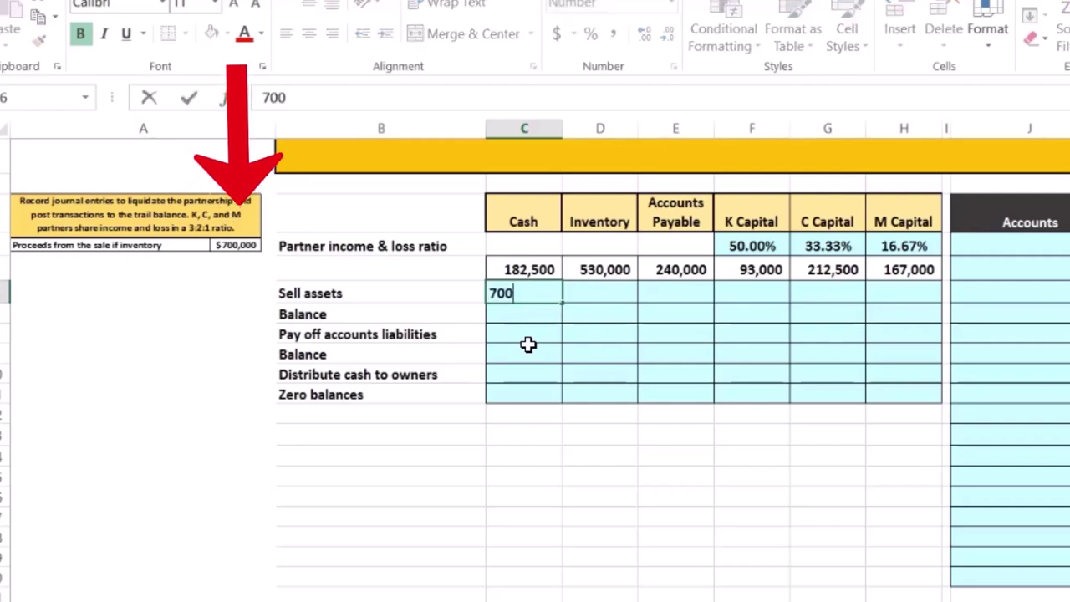
type(",0000")
key("Return")
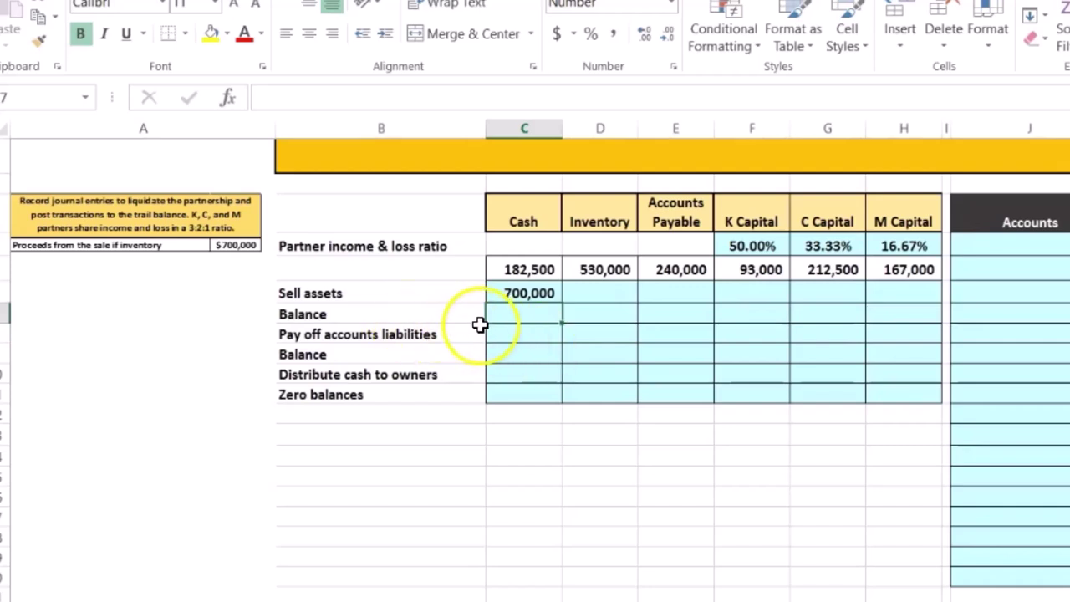
Step: Calculate the Cash balance after the asset sale in C7 with =C5+C6
type("=")
left_click(494, 269)
type("+")
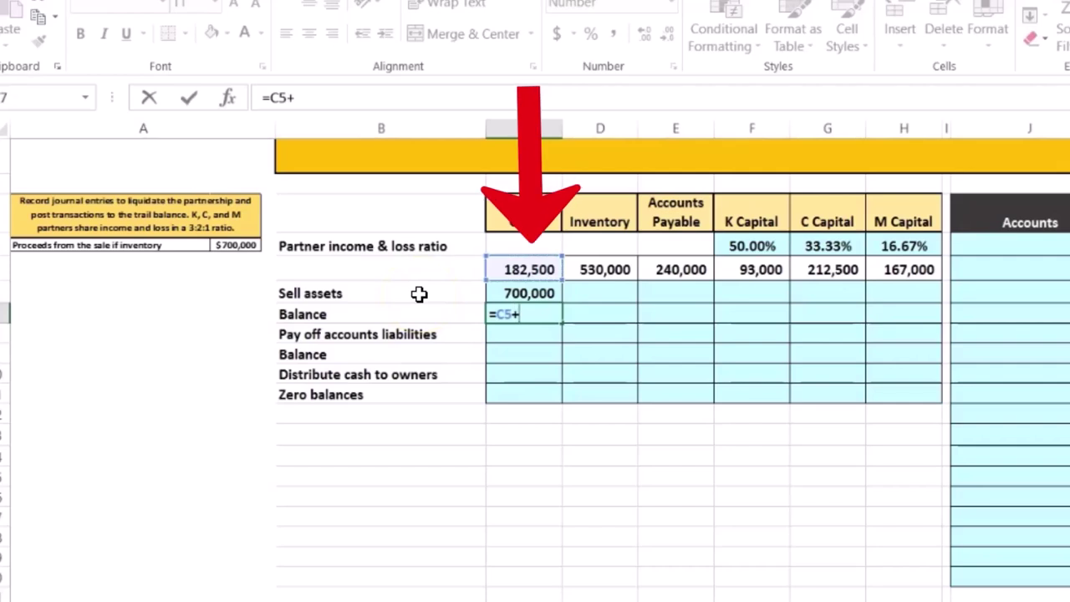
left_click(513, 294)
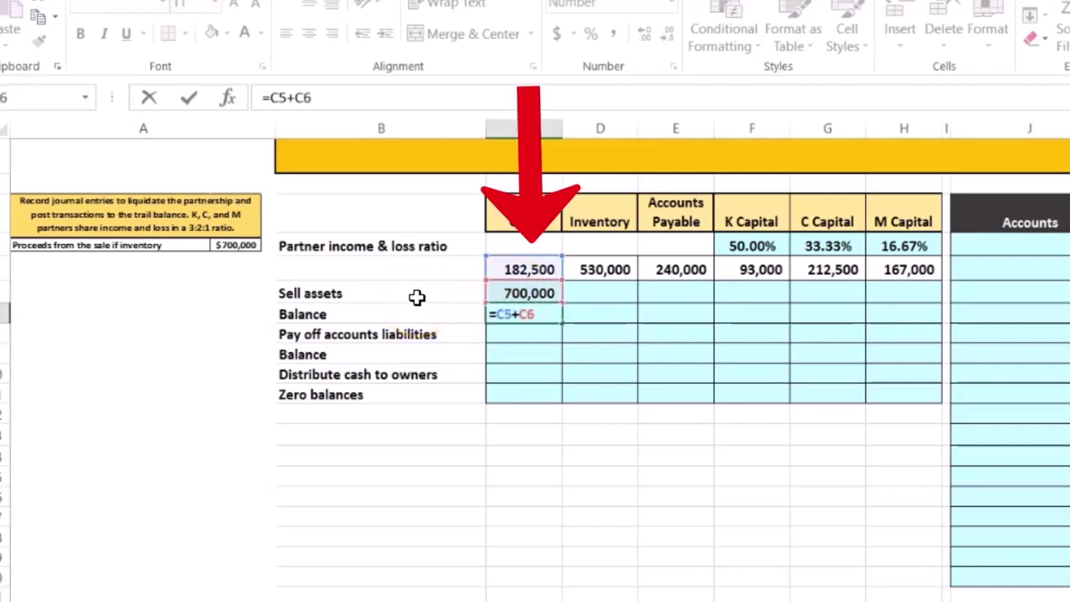
key("Return")
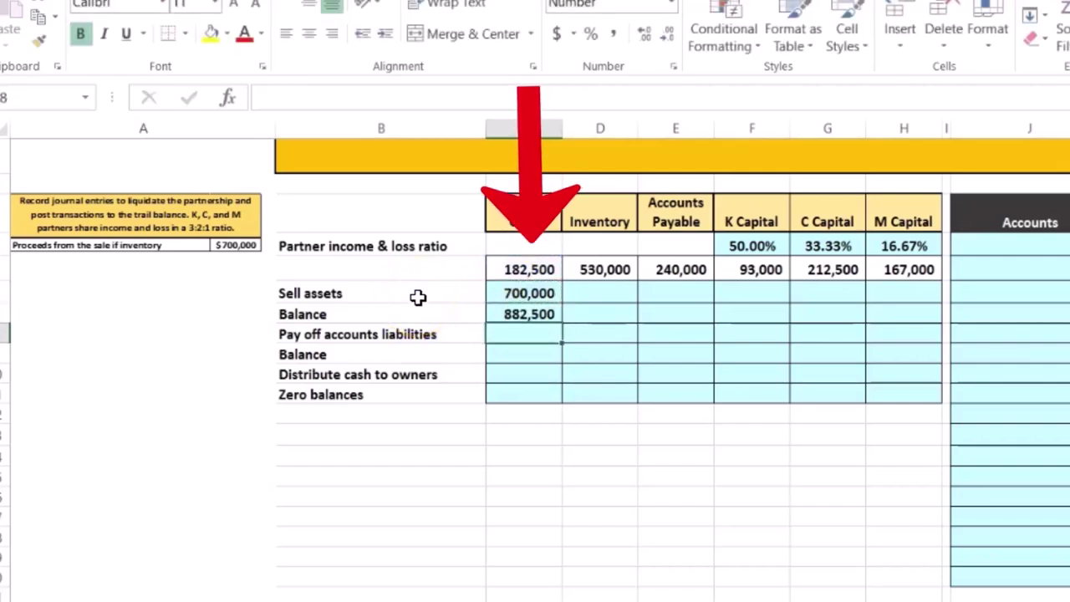
Step: Enter -530000 for Inventory on the Sell assets line in D6 and calculate its balance in D7 with =D5+D6
key("Right")
key("Right")
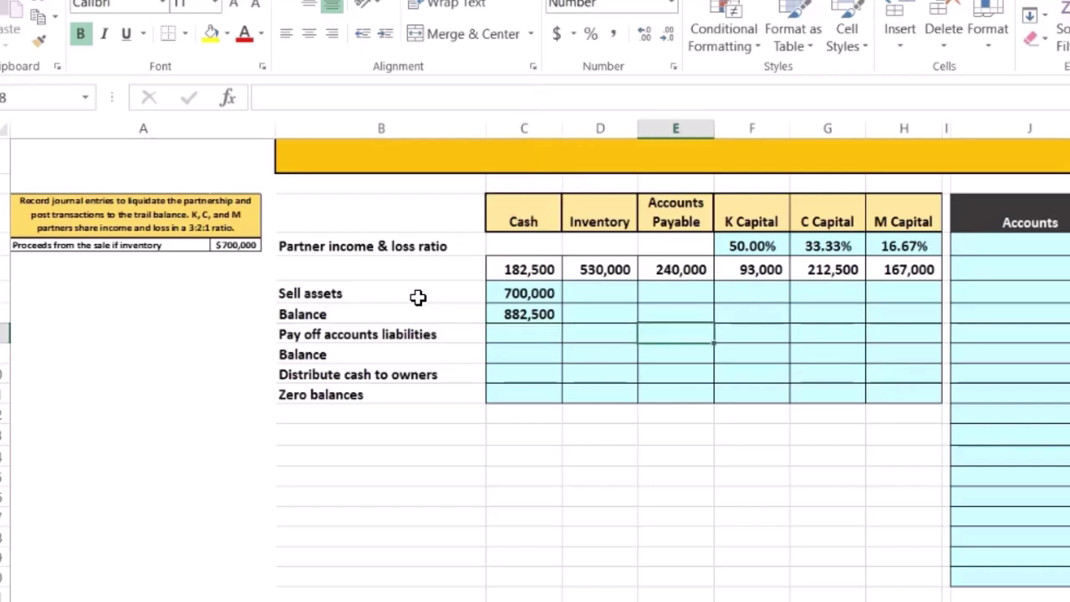
key("Left")
key("Up")
key("Up")
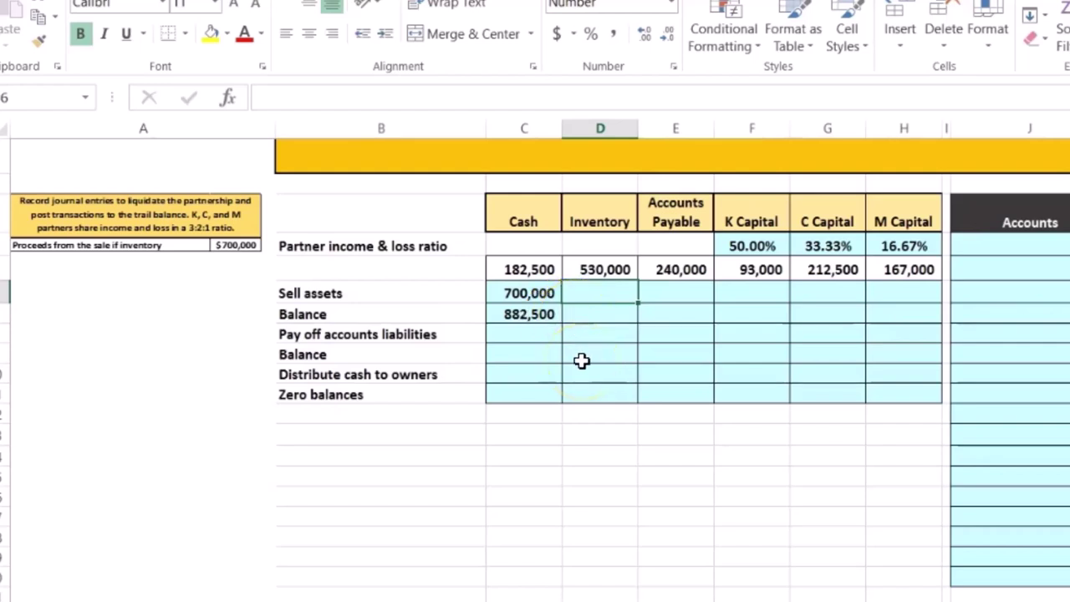
type("-530000")
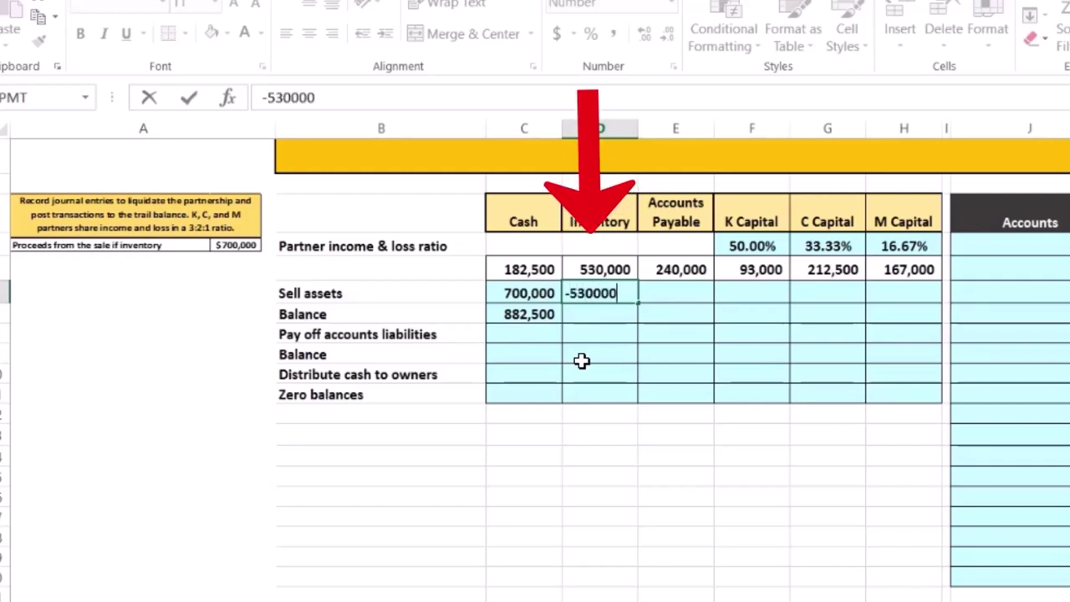
key("Return")
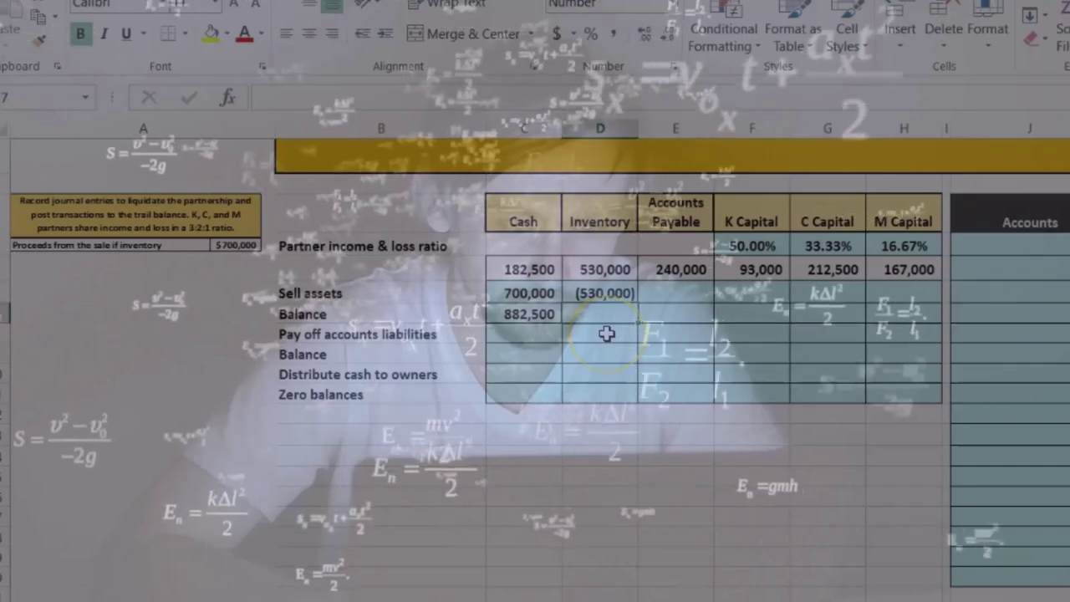
type("=")
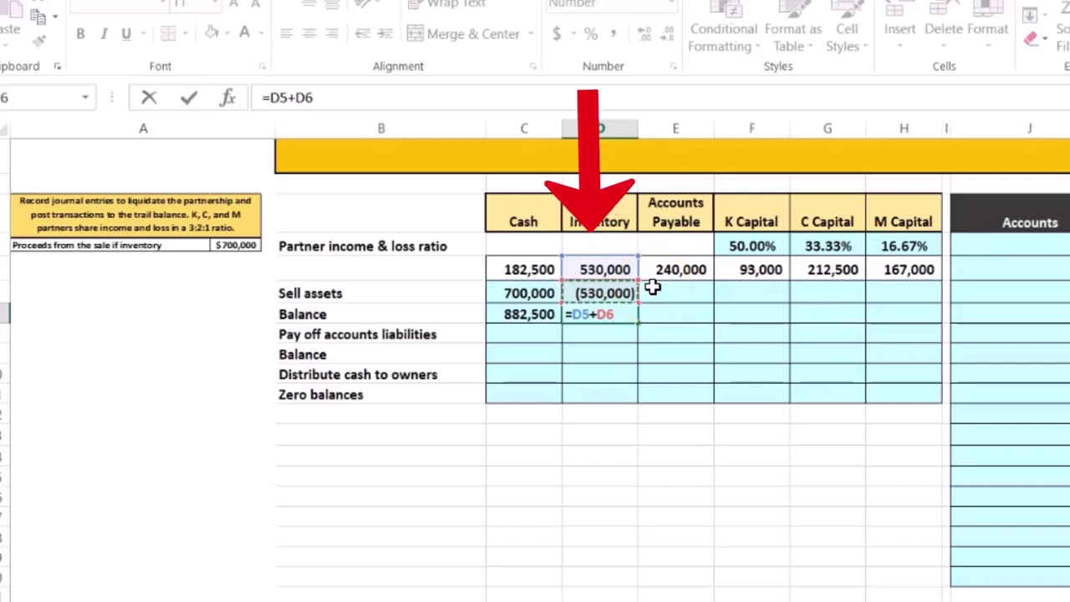
key("Return")
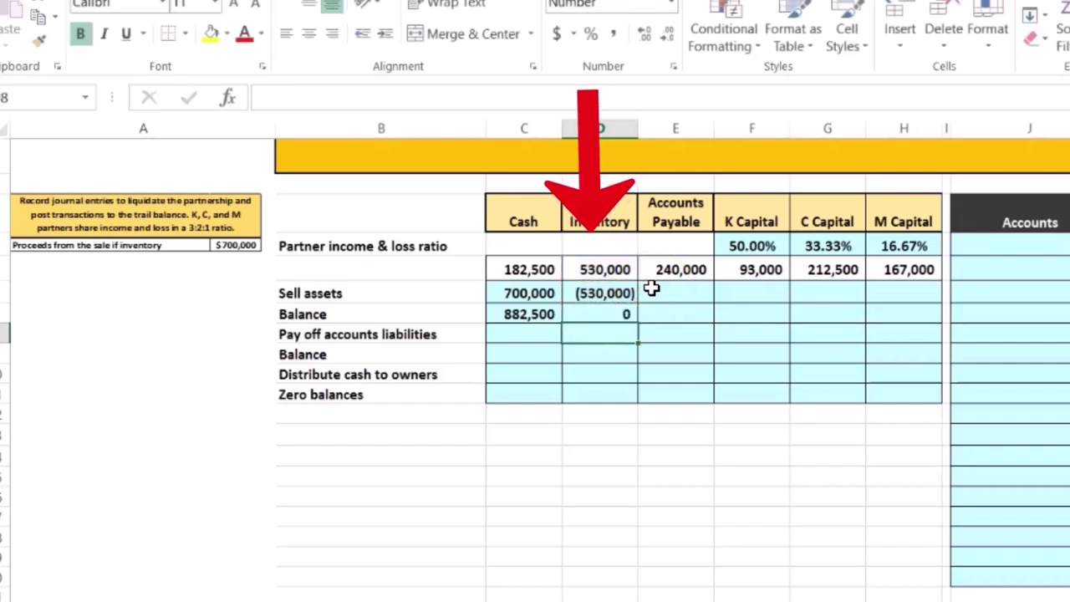
Step: Calculate the Accounts Payable balance after the asset sale in E7 by adding E5 and E6
key("Right")
key("Up")
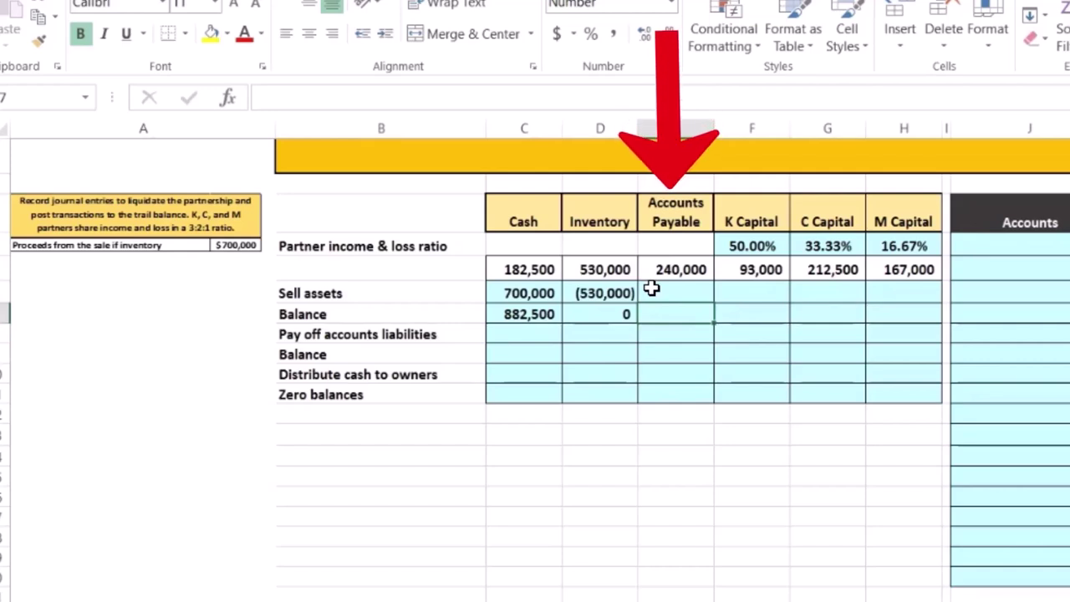
type("+")
key("Up")
key("Up")
type("+")
key("Up")
key("Return")
Step: Check the sum of the Cash and Inventory amounts on the Sell assets line, C6:D6, to find the gain on sale
key("Up")
key("Right")
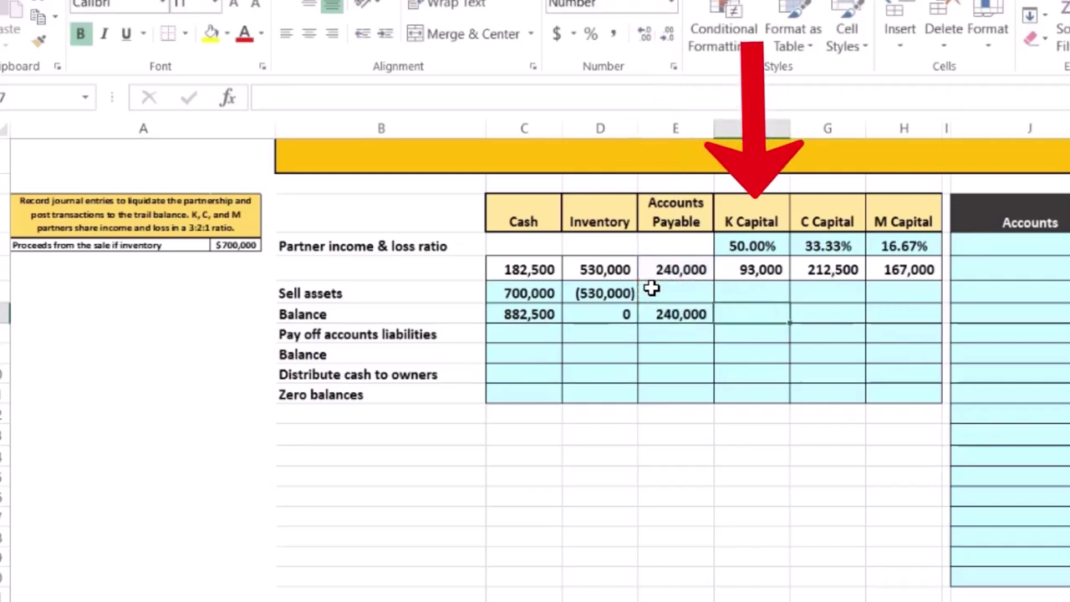
key("Up")
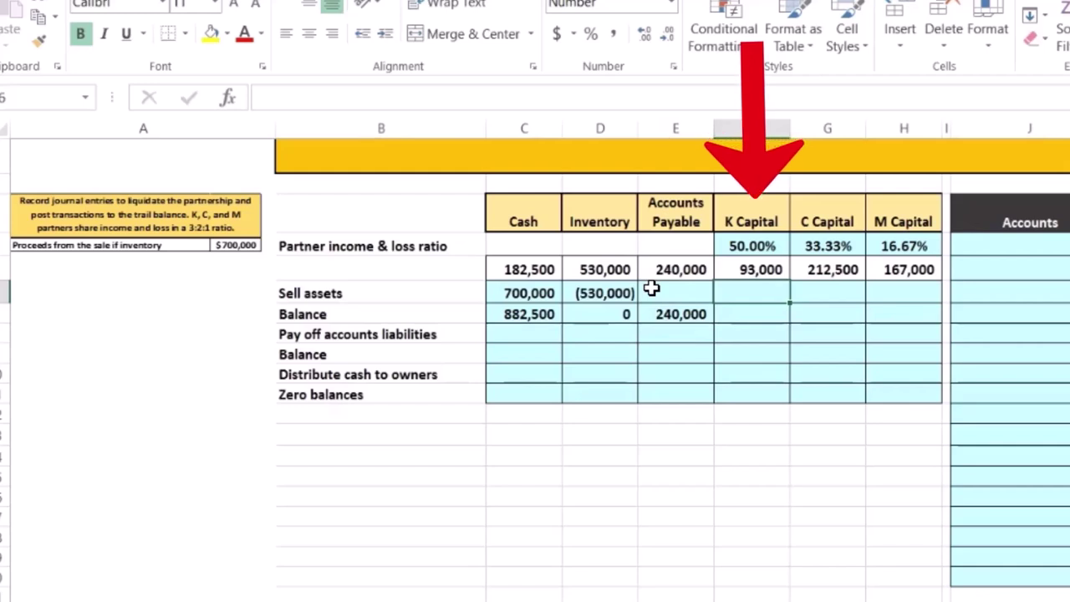
left_click_drag(528, 290, 590, 308)
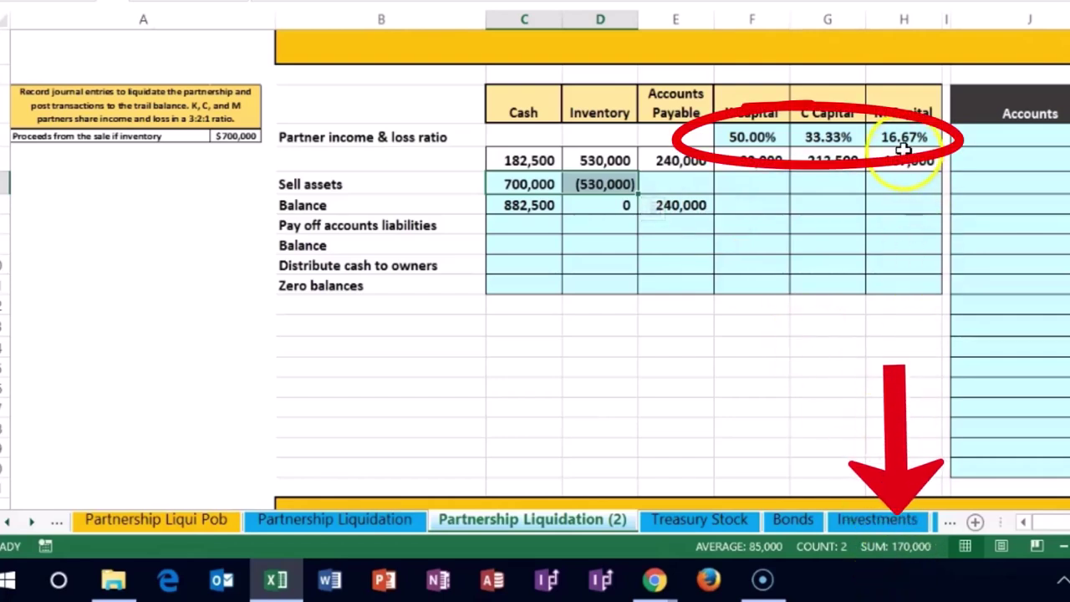
Step: Calculate K Capital's share of the gain on the Sell assets line in F6 with =SUM(C6:D6)*F4
left_click(760, 179)
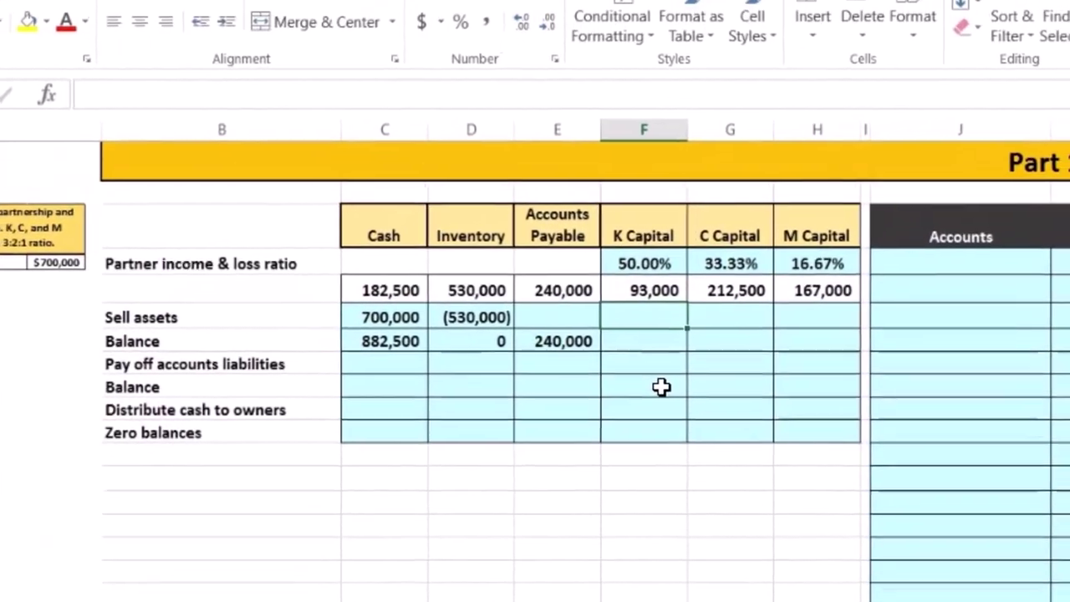
type("=")
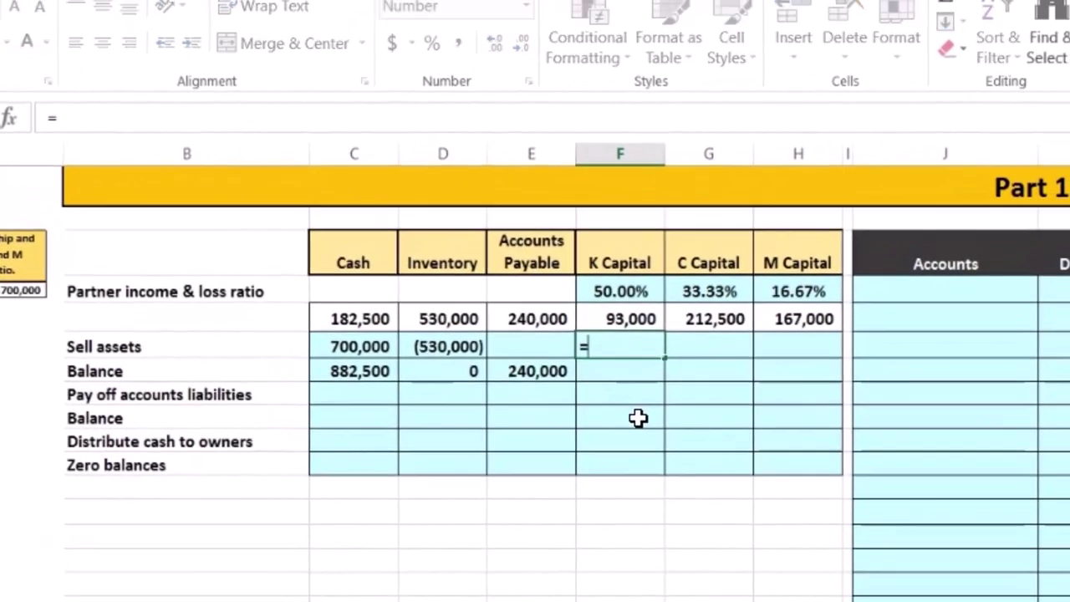
type("sum(")
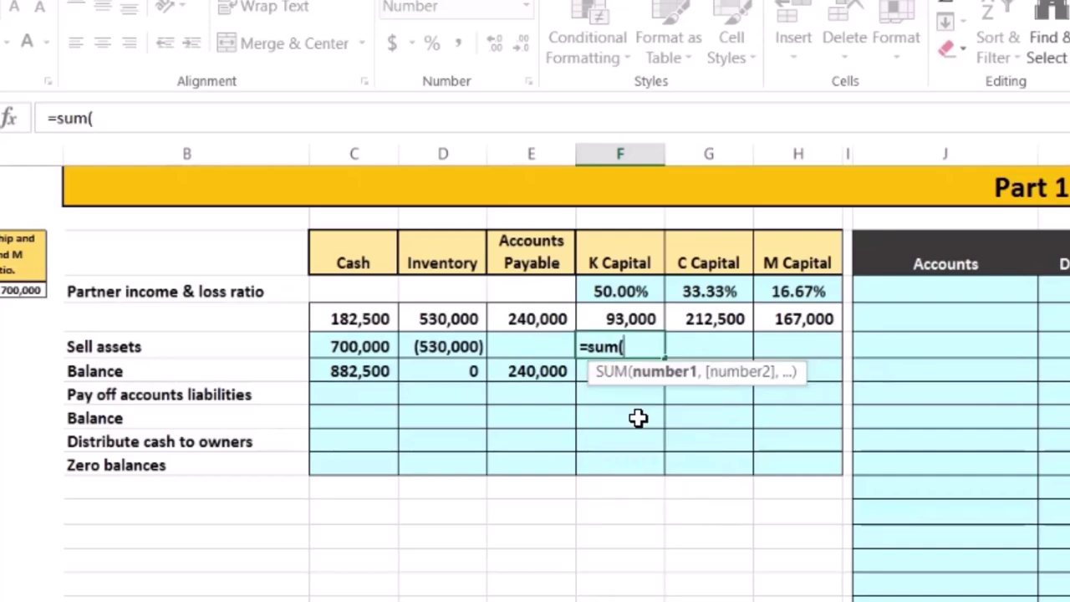
mouse_move(335, 350)
left_mouse_down()
mouse_move(370, 339)
mouse_move(430, 346)
left_mouse_up()
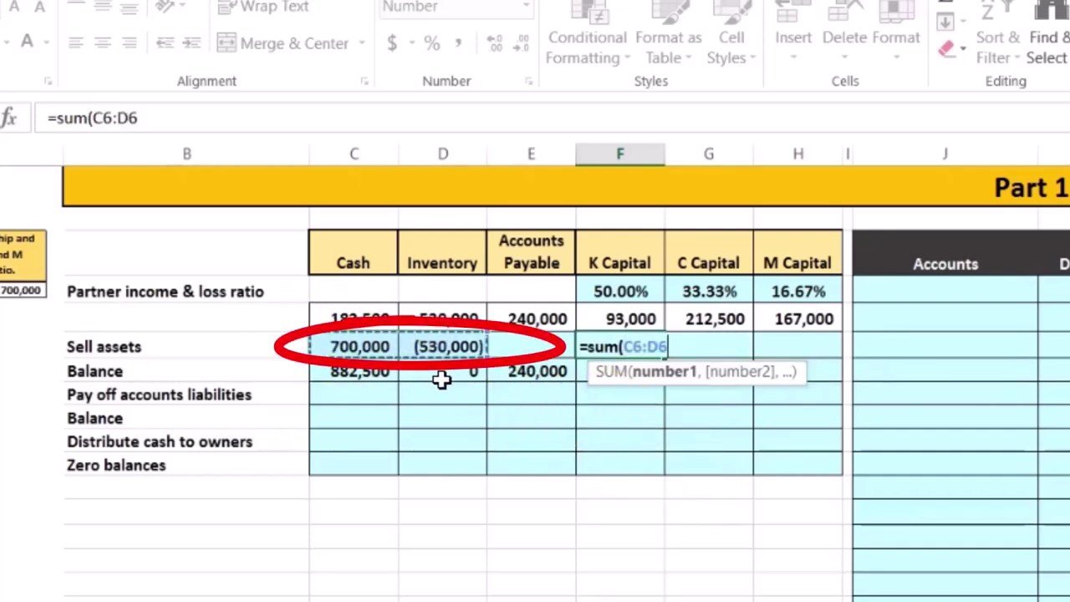
type(")*")
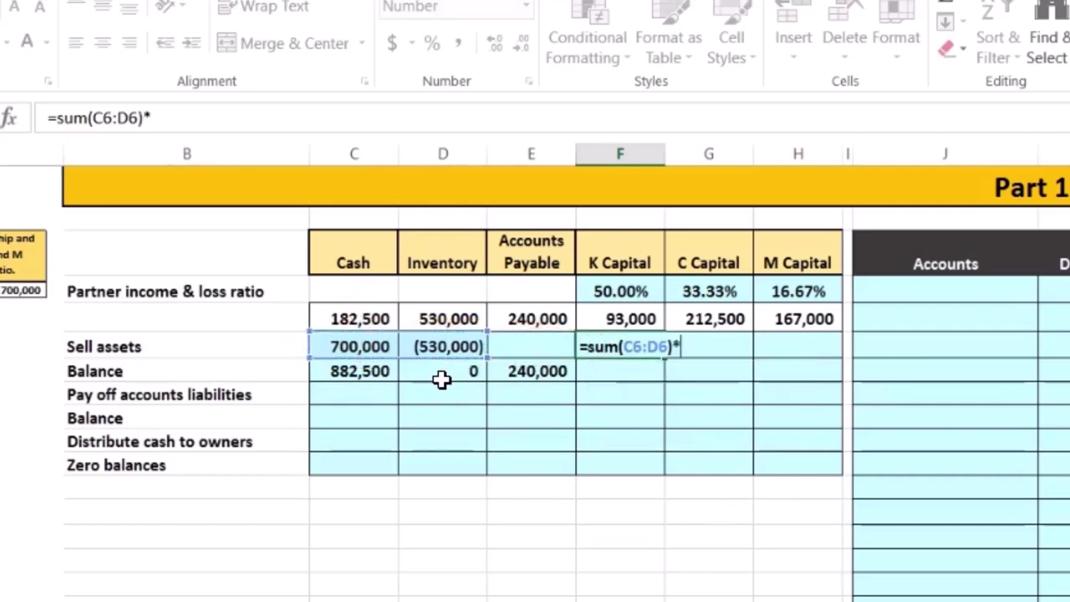
left_click(615, 290)
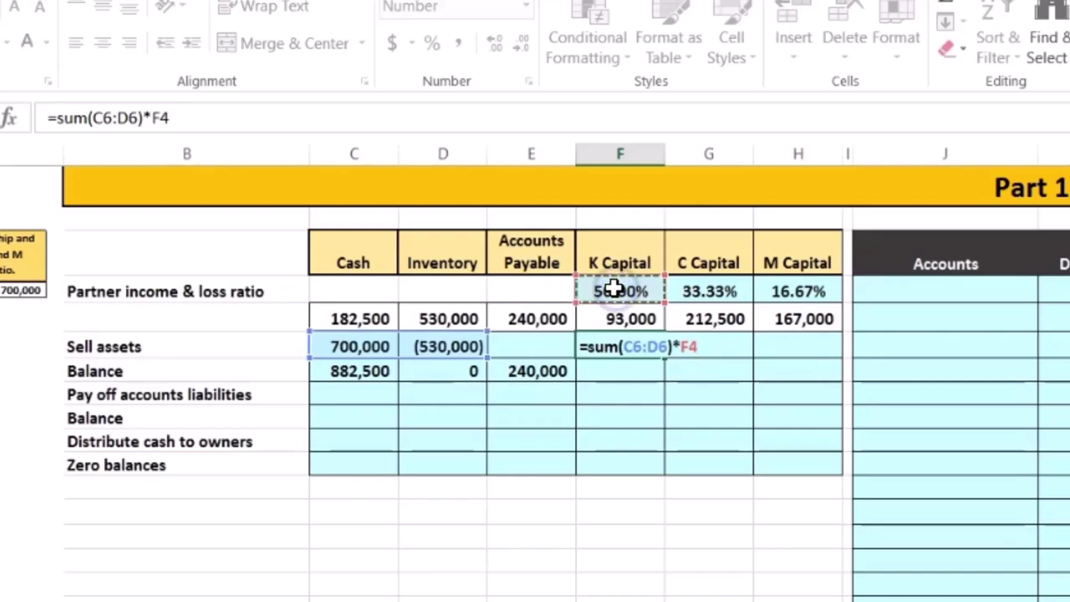
key("Return")
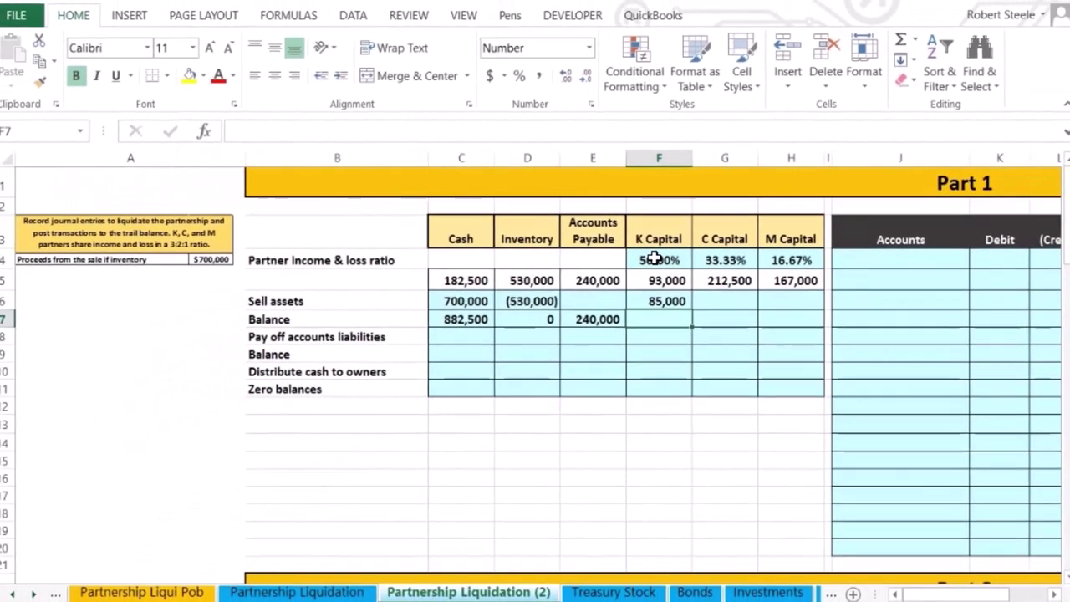
Step: Open Calculator and check K's share by computing 700000 - 530000 times 0.5, then return to the Excel worksheet
key("XF86Calculator")
left_click_drag(418, 10, 907, 32)
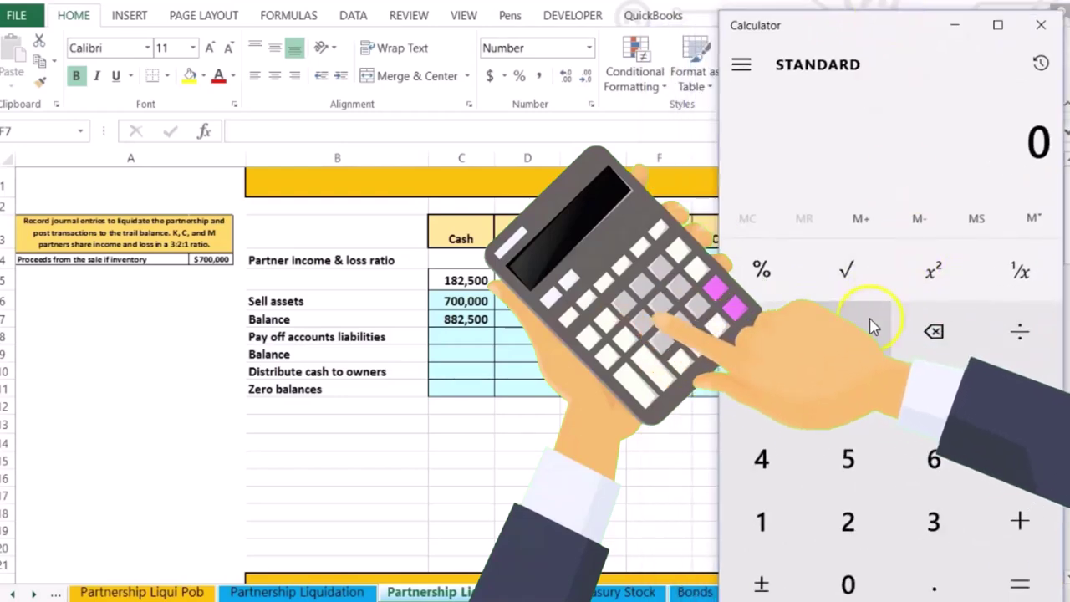
type("7000000")
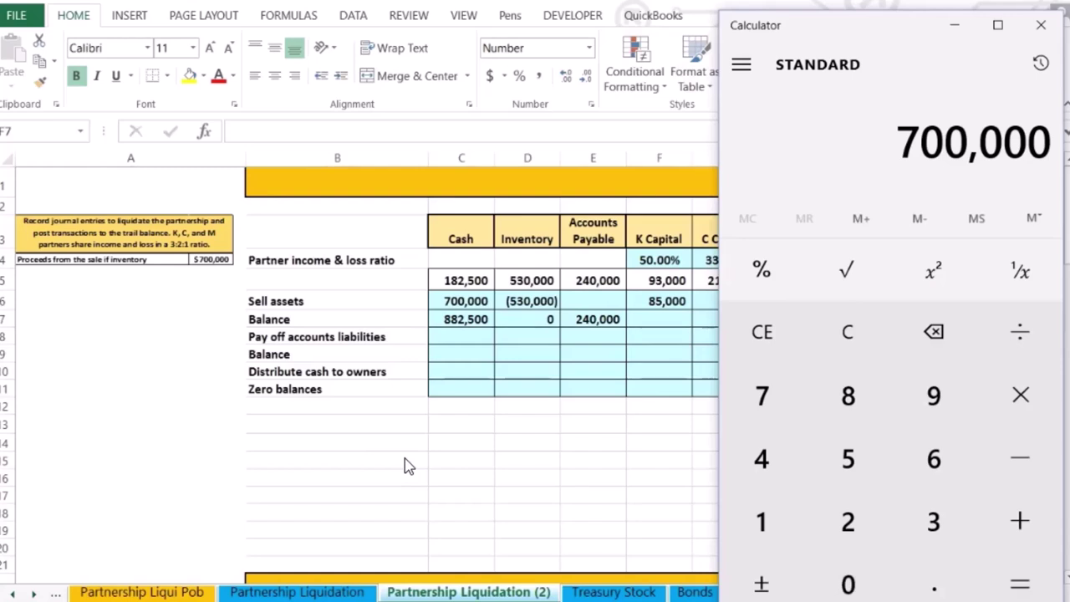
type("530000 ×")
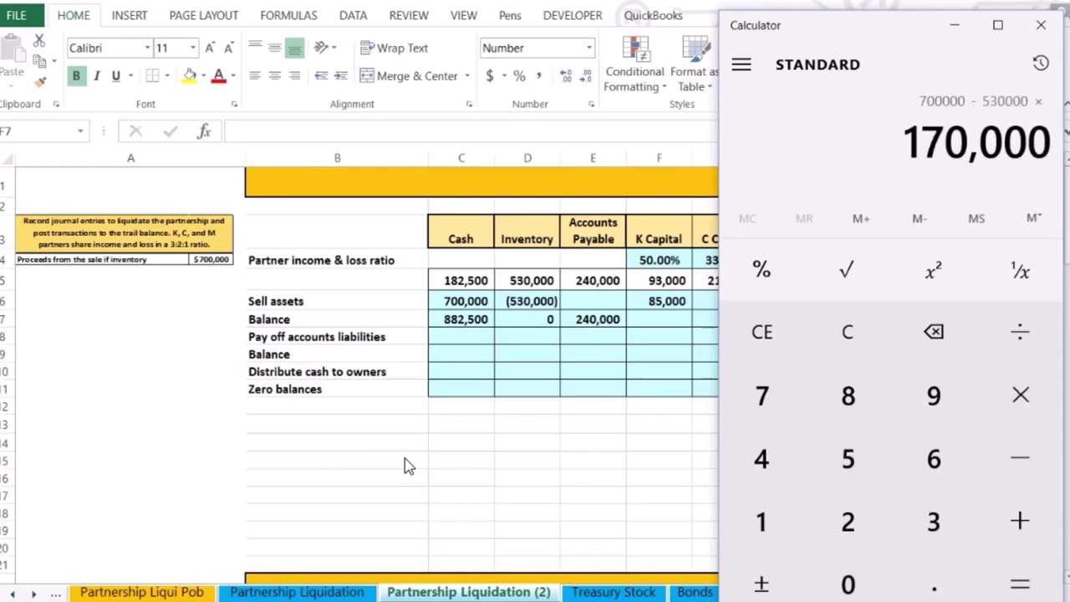
type(".5")
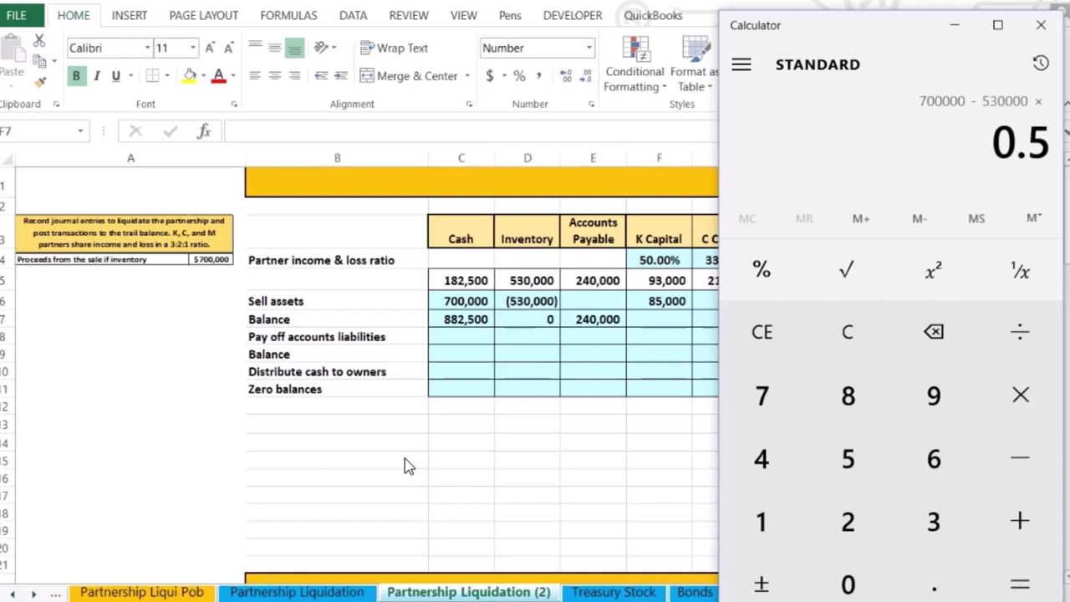
key("Return")
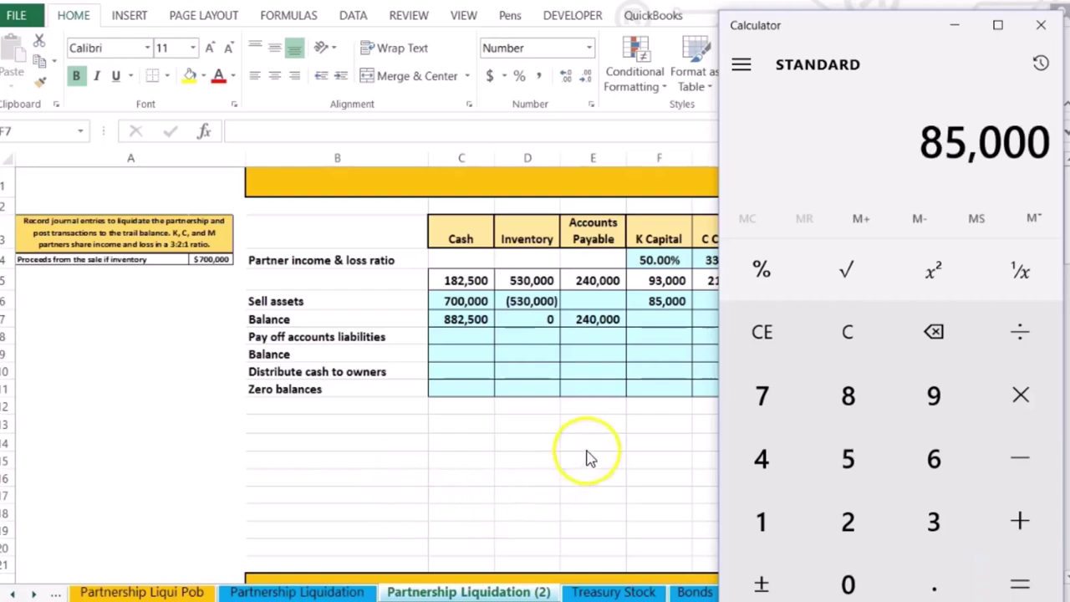
left_click(633, 404)
Step: Calculate C Capital's share of the gain on the Sell assets line in G6 with =SUM(C6:D6)*G4
left_click(708, 308)
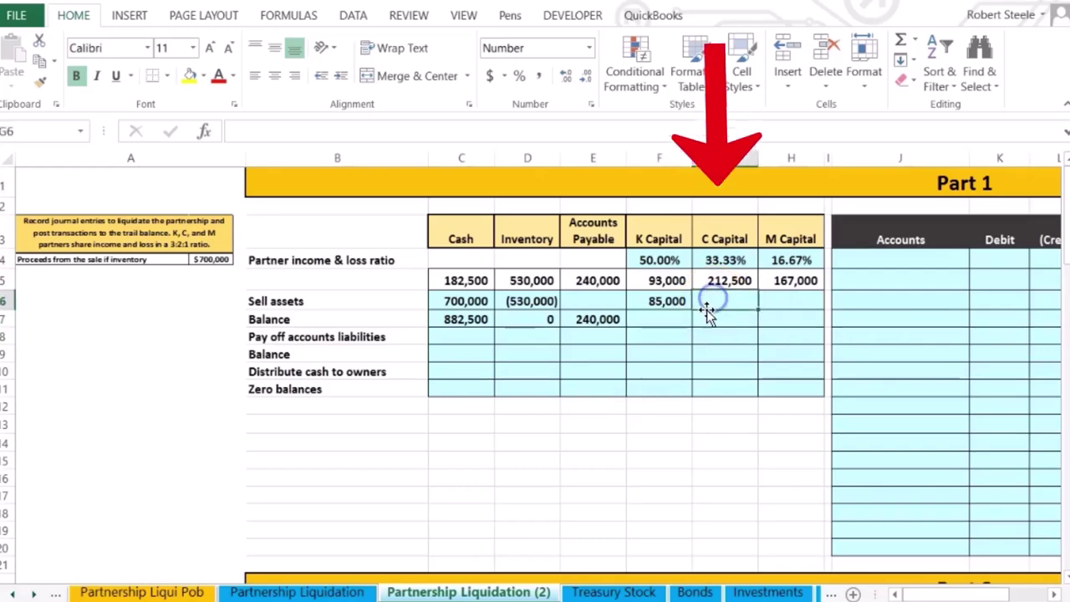
type("=")
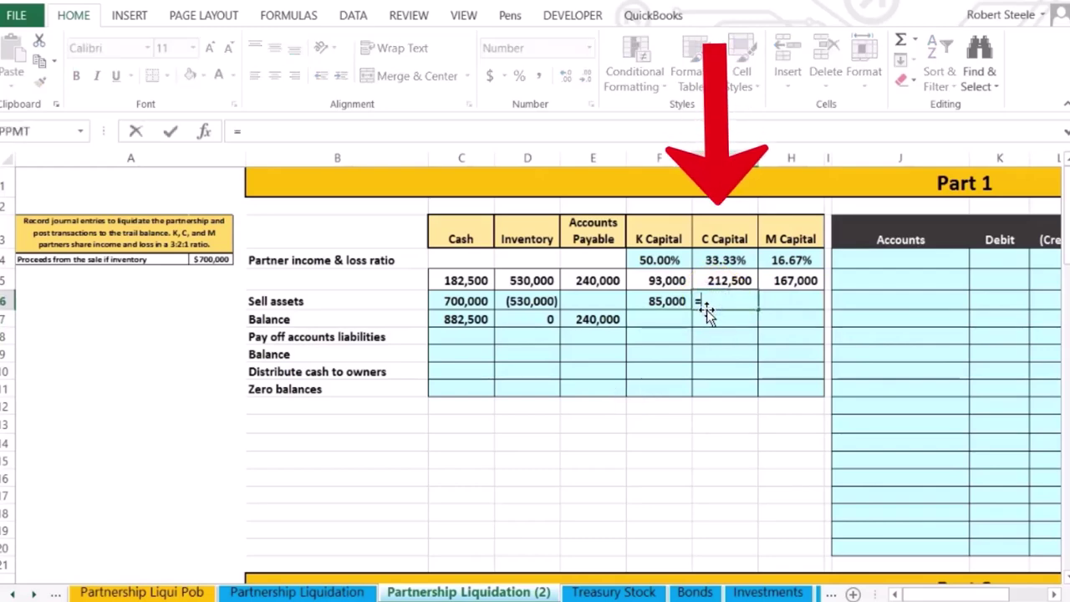
type("sum(")
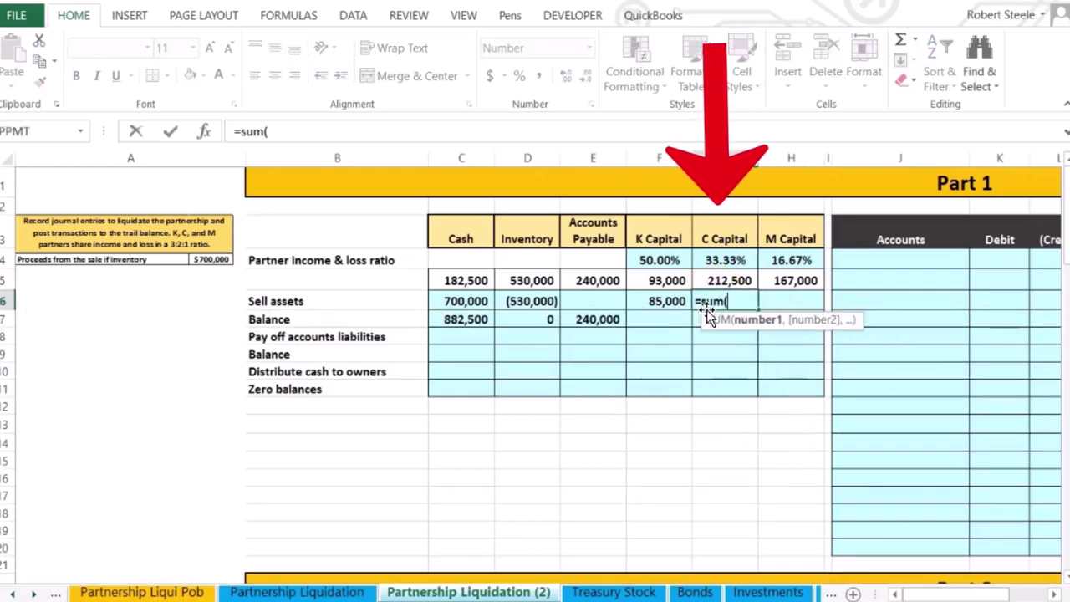
left_click_drag(479, 297, 510, 300)
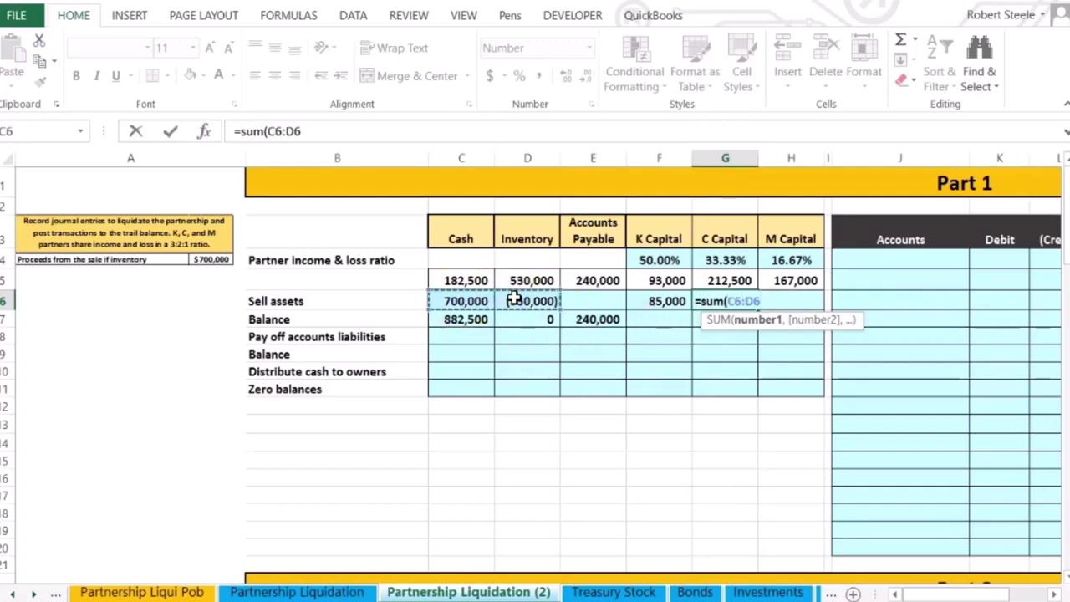
left_click_drag(514, 298, 514, 298)
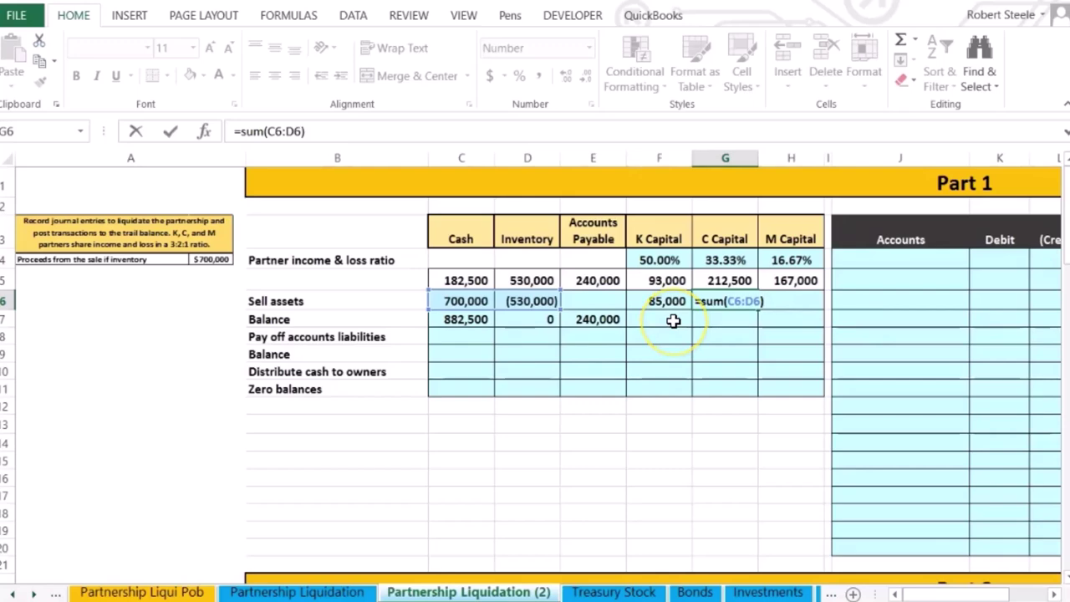
left_click(728, 260)
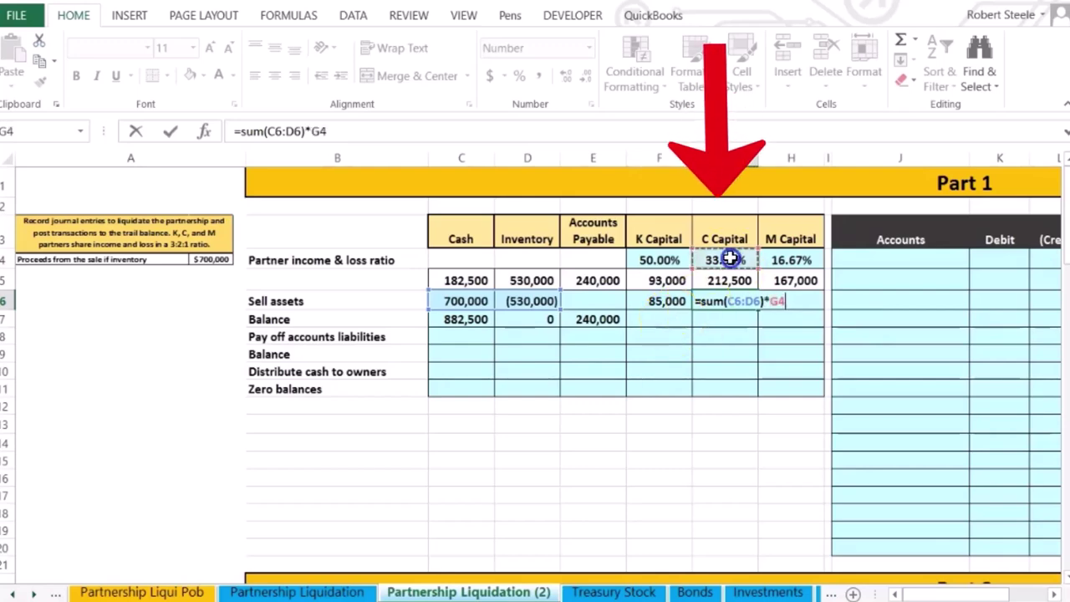
key("Return")
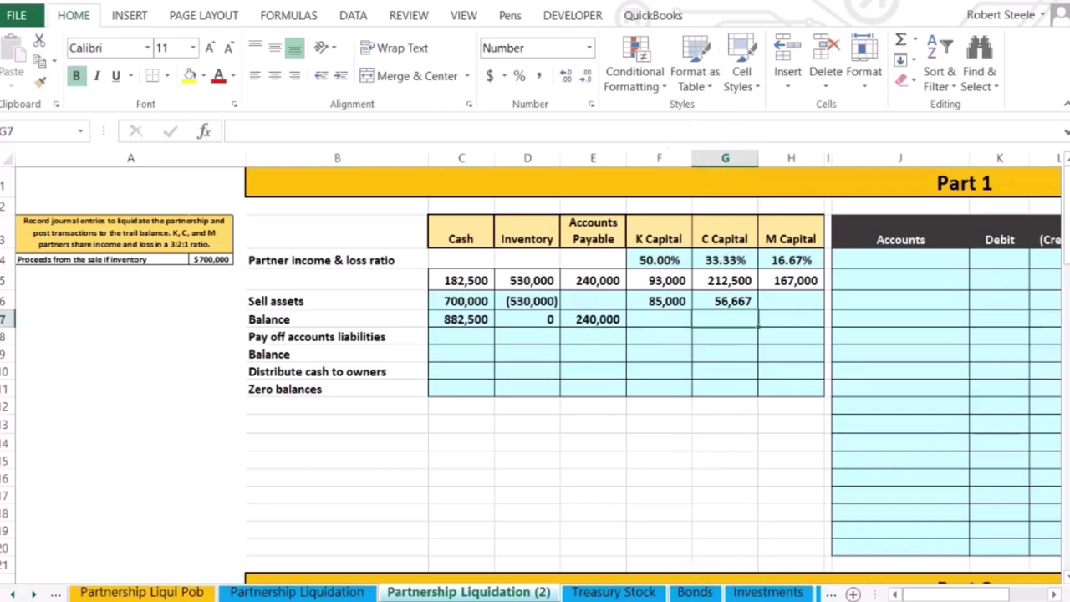
Step: Switch to Calculator and recompute the total gain on the sale as 700000 - 530000
key("alt+Tab")
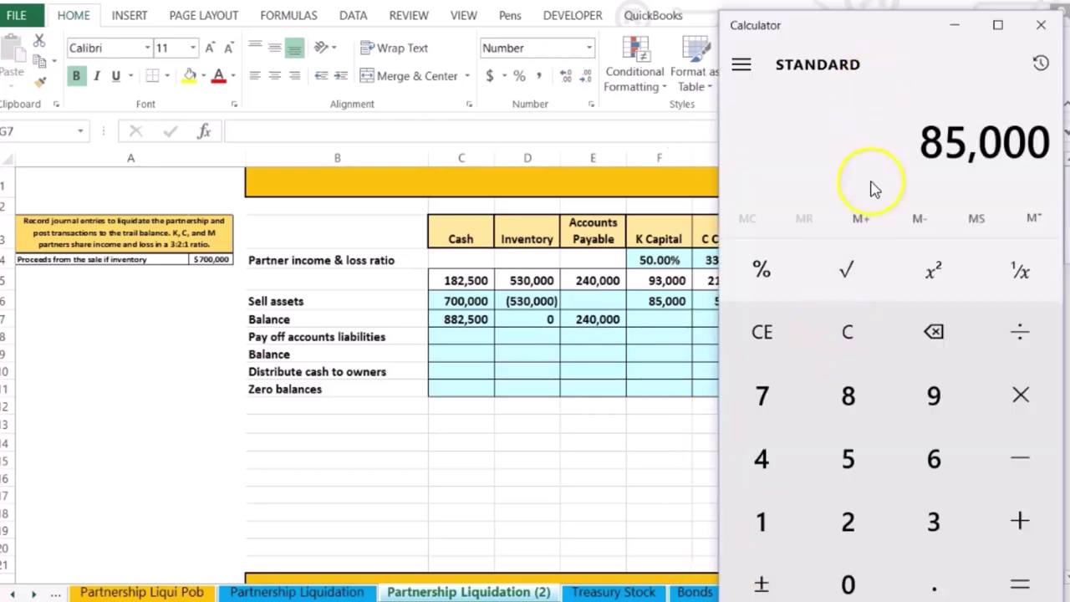
left_click(870, 334)
type("700000 ")
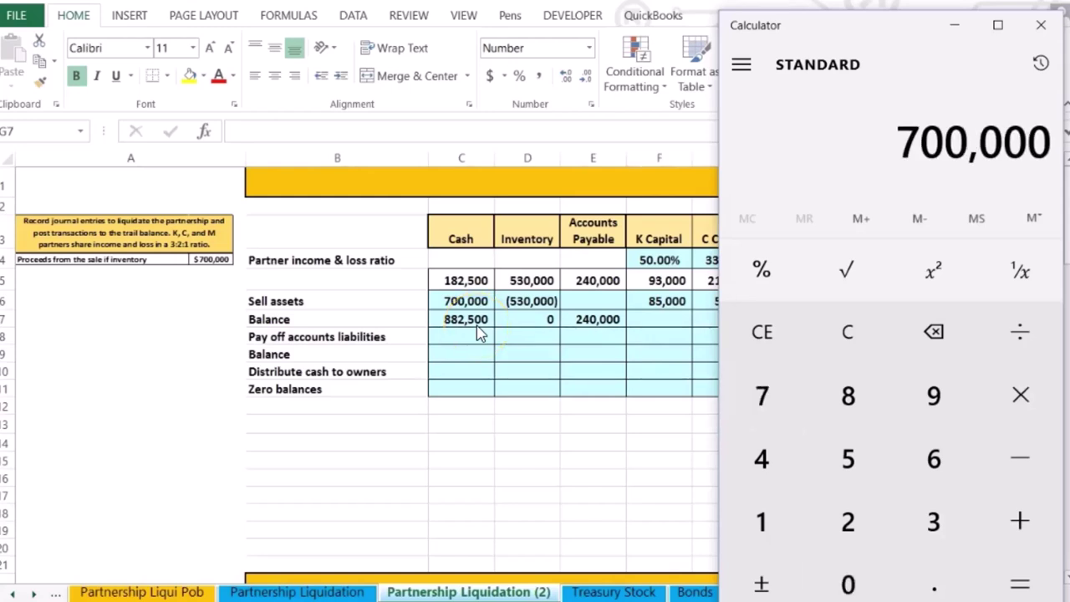
type("- 530,00")
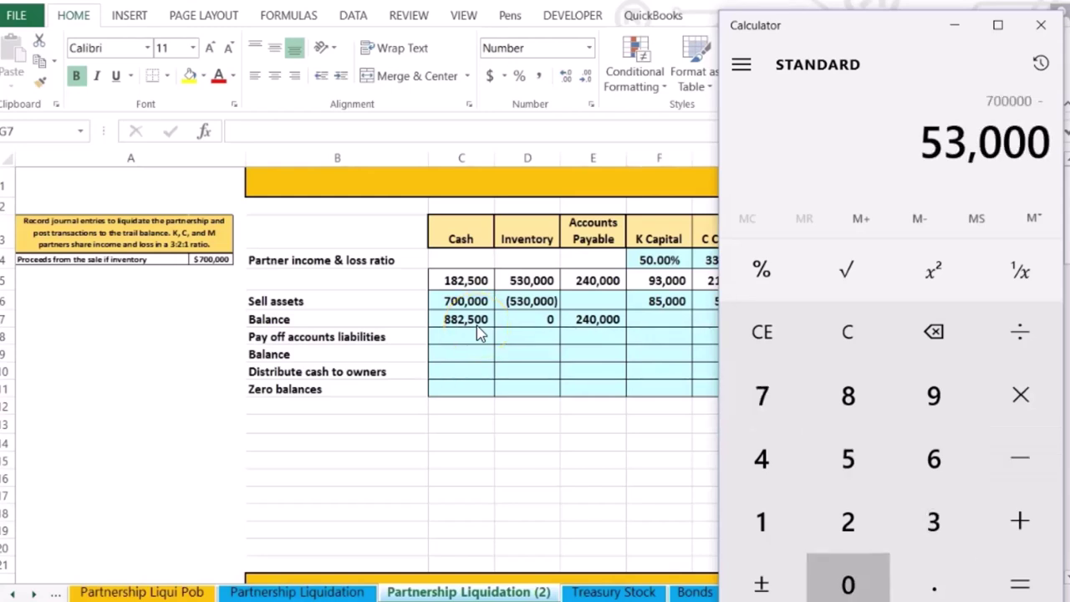
type("0")
key("Return")
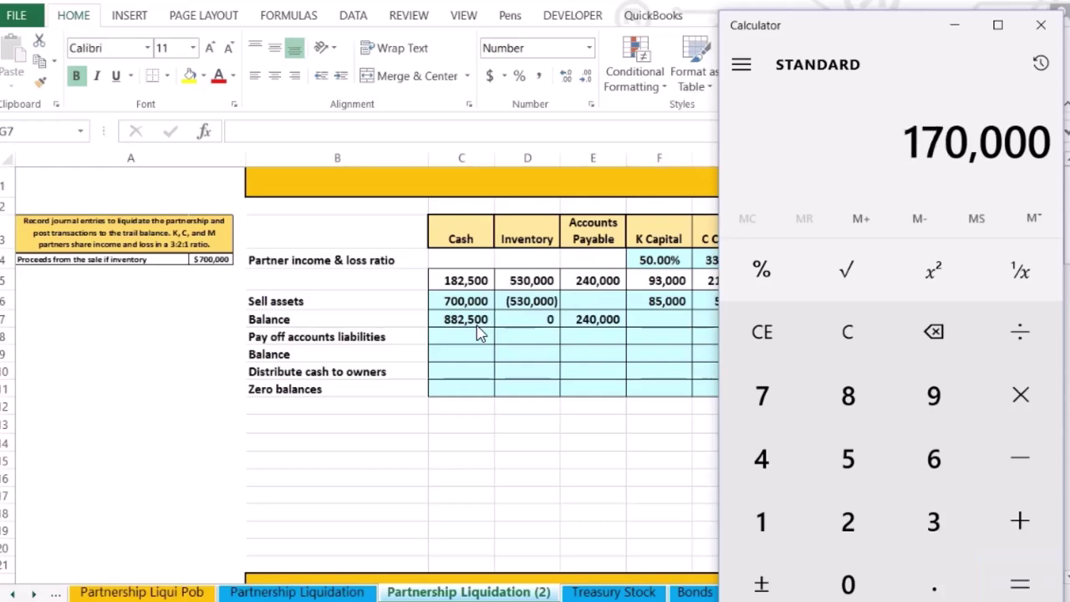
Step: Multiply the computed gain by 0.3333, close Calculator, and review the formulas behind C's ratio in G4 and gain share in G6
left_click_drag(855, 29, 443, 5)
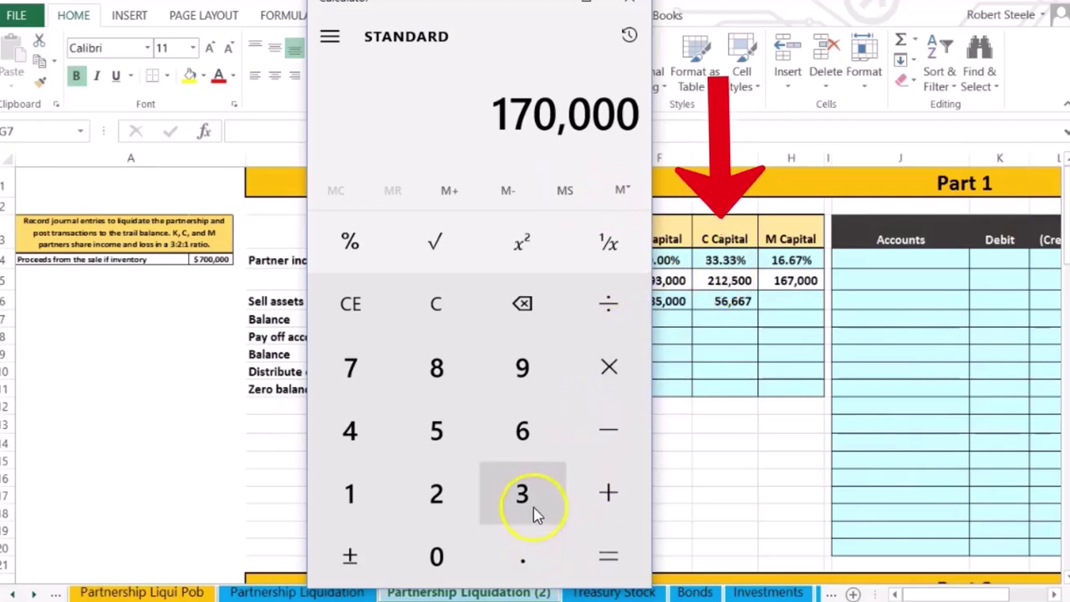
type(".")
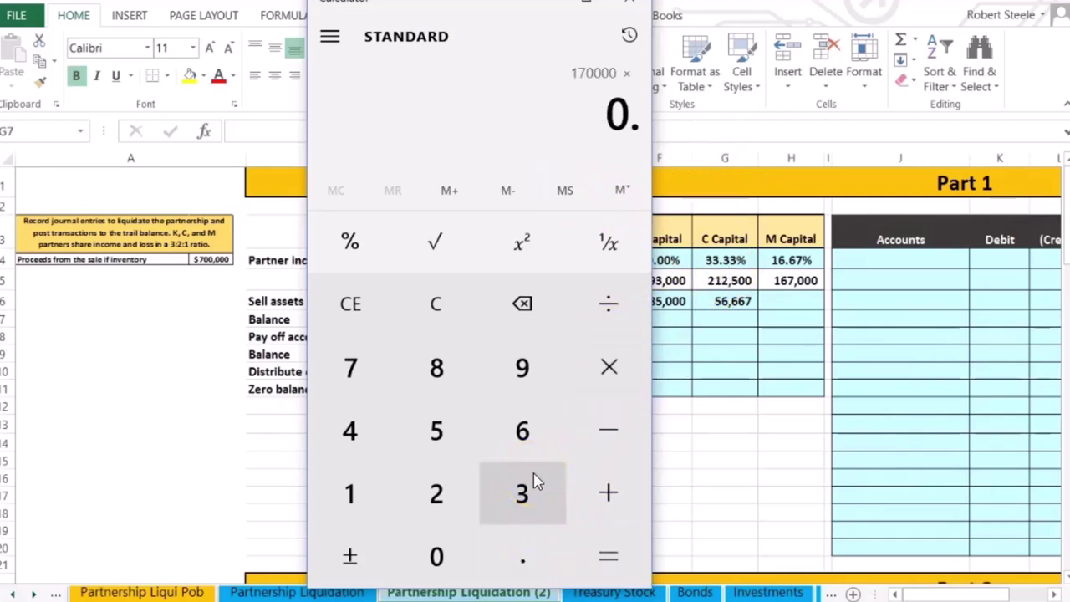
type("3333")
key("Return")
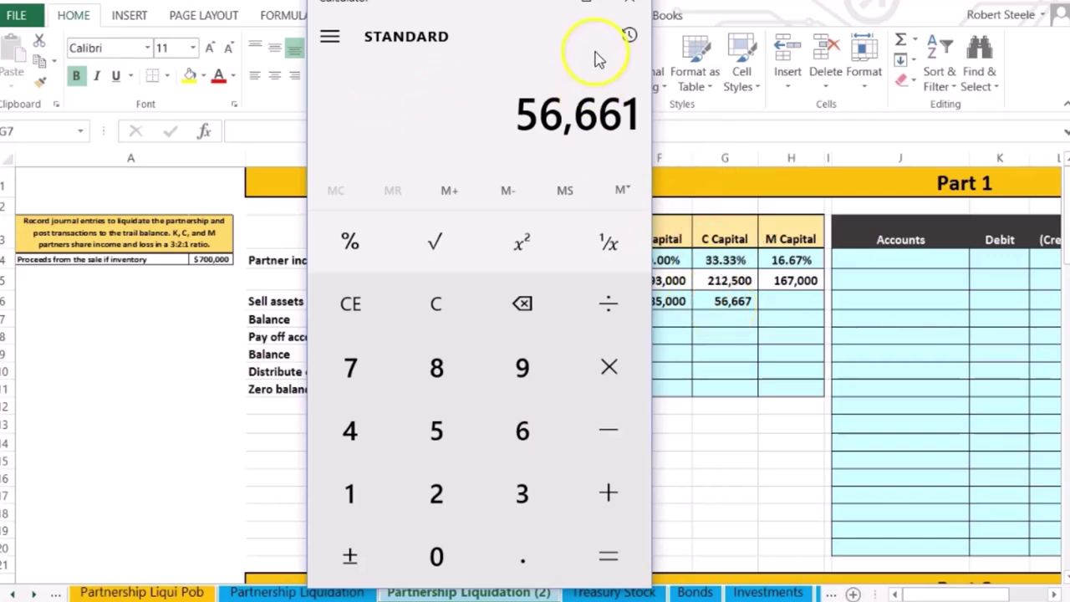
left_click(627, 3)
left_click(727, 262)
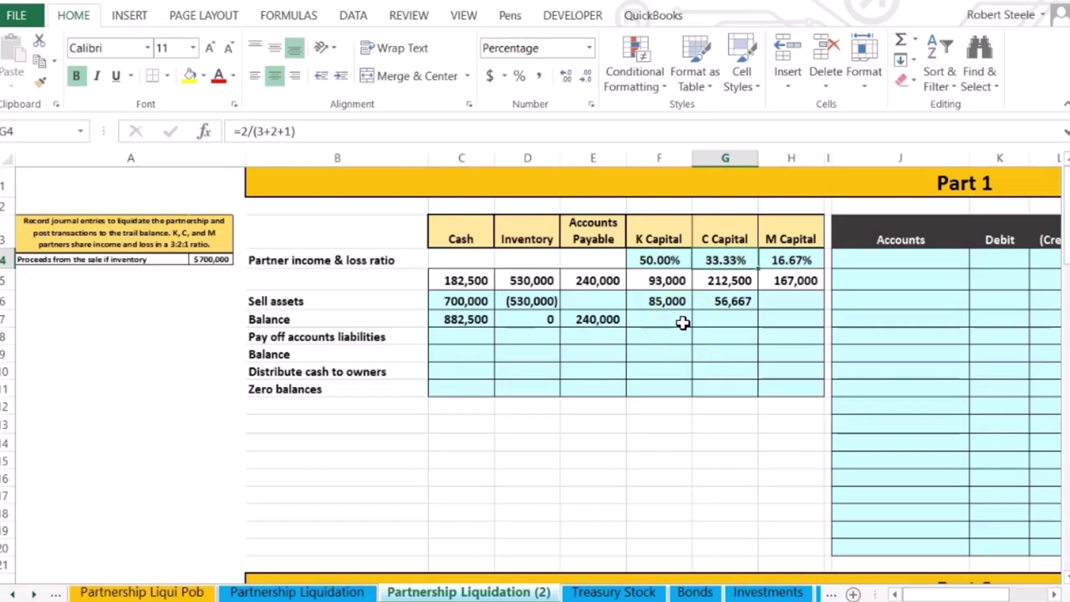
left_click(721, 303)
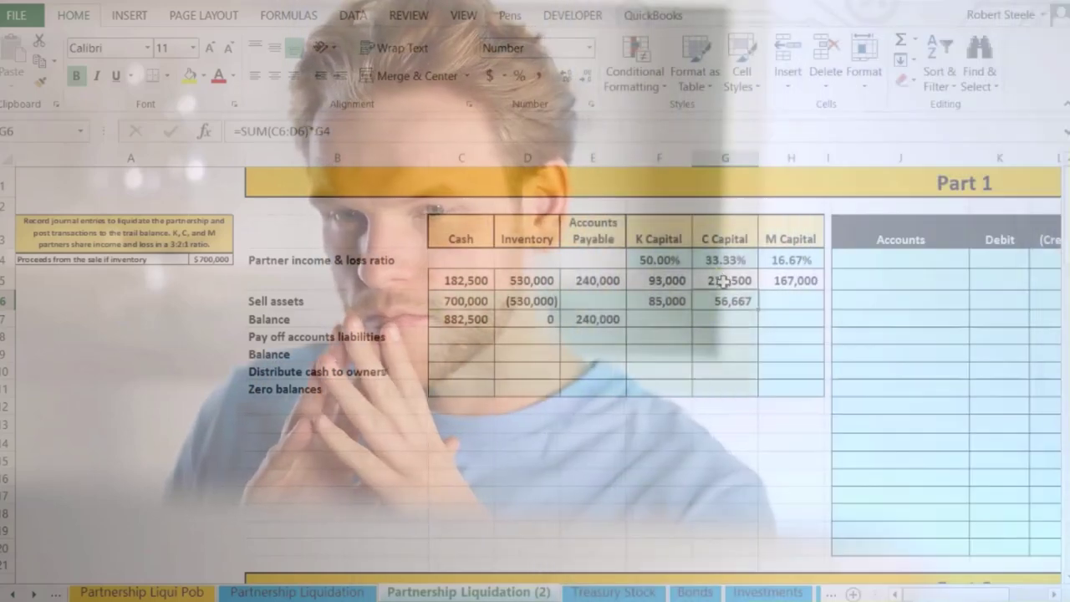
Step: Calculate M Capital's share of the gain on the Sell assets line in H6 with =SUM(C6:D6)*H4
left_click(777, 301)
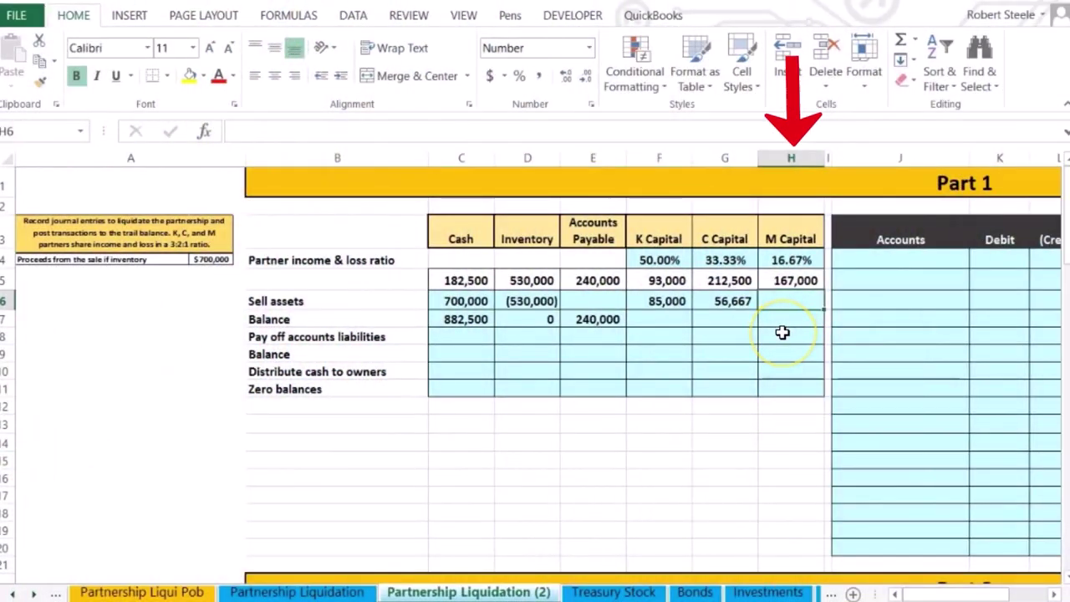
type("=sum")
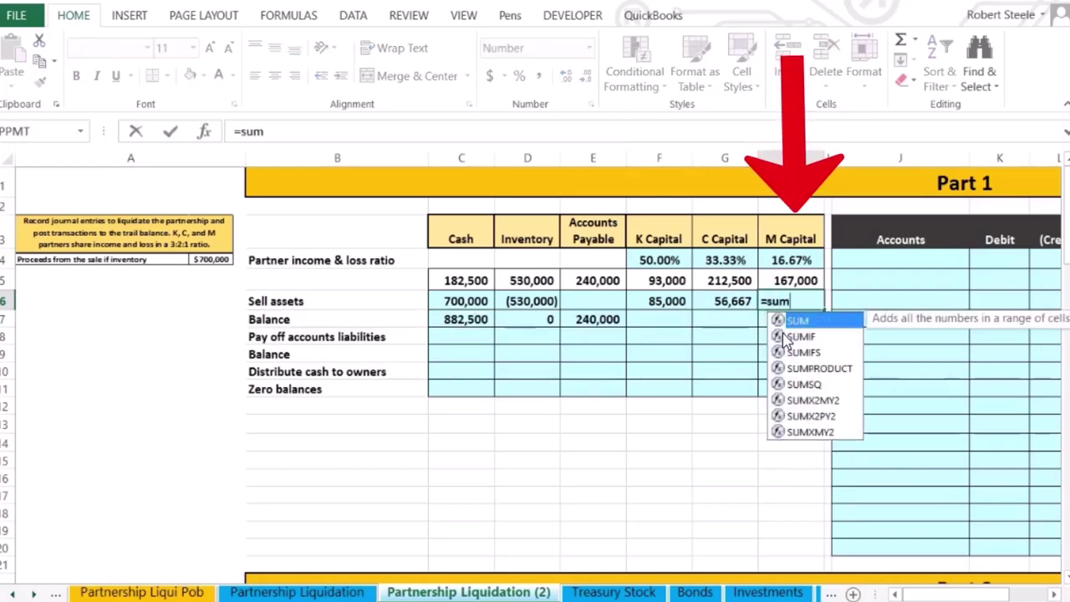
type("(")
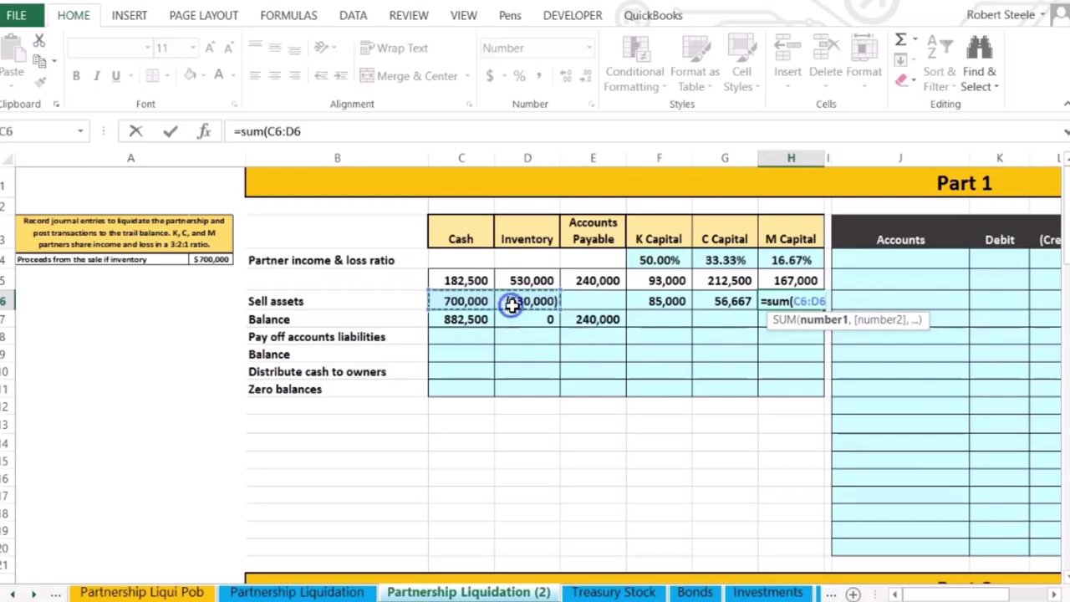
type("*")
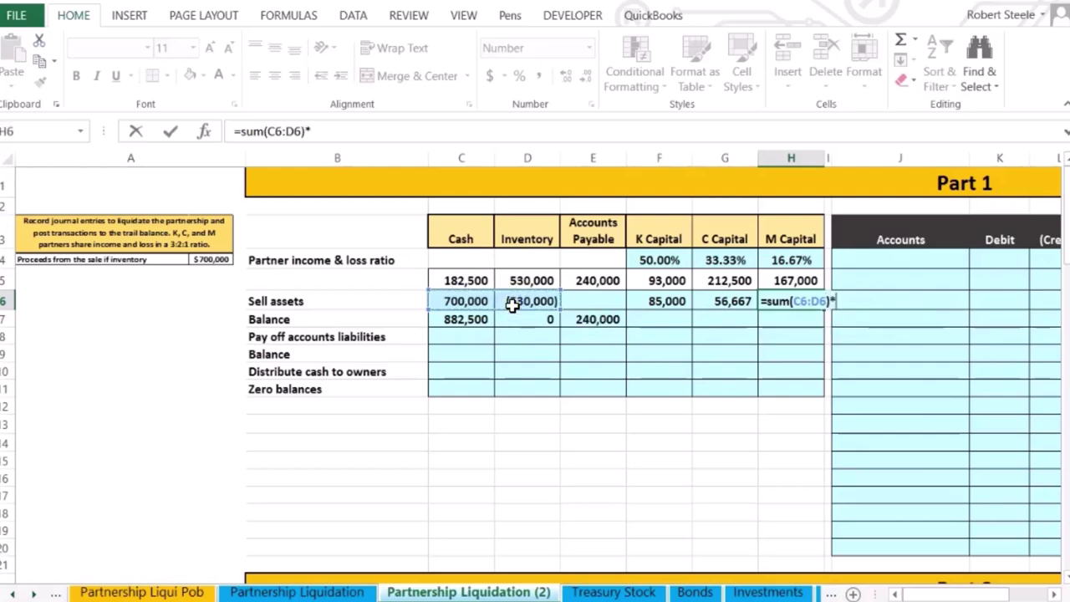
type("h4")
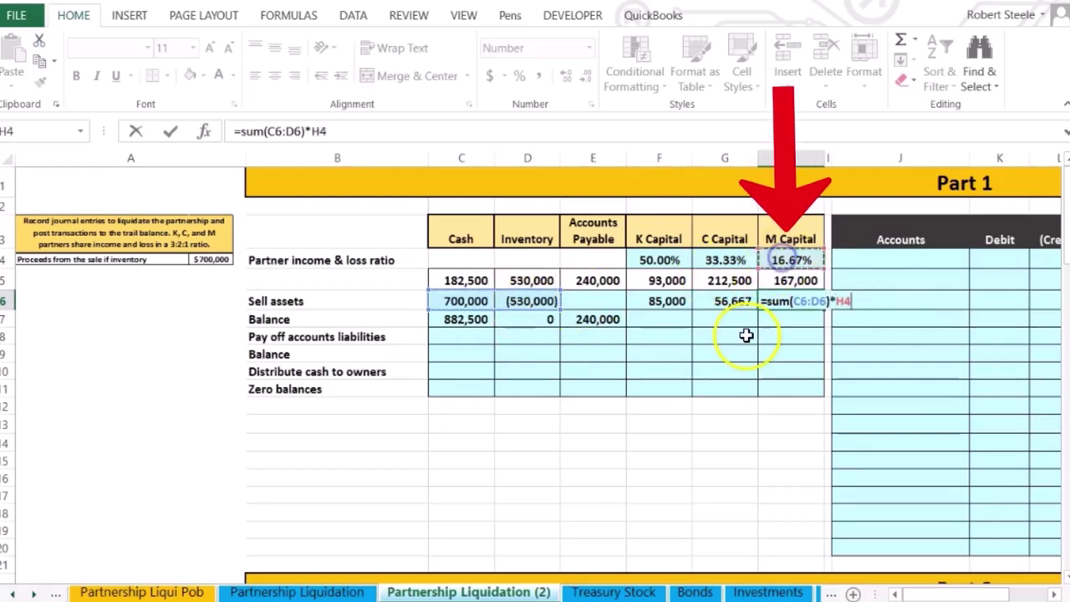
key("Return")
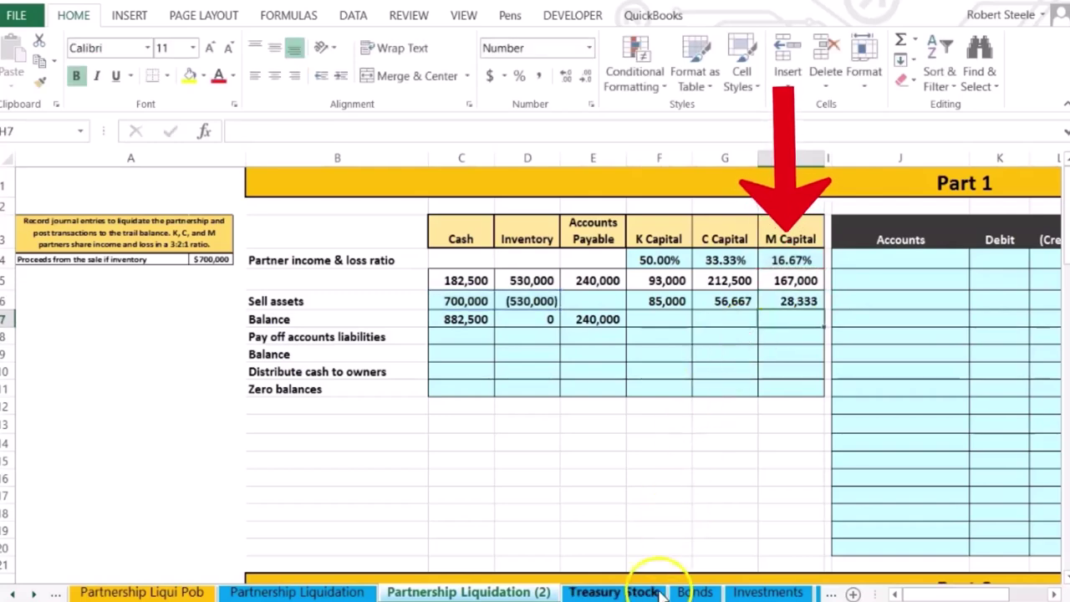
Step: Switch to Calculator to multiply the gain of 700000 - 530000 by 0.1667, and return to Excel to review M's ratio formula in H4
key("XF86Calculator")
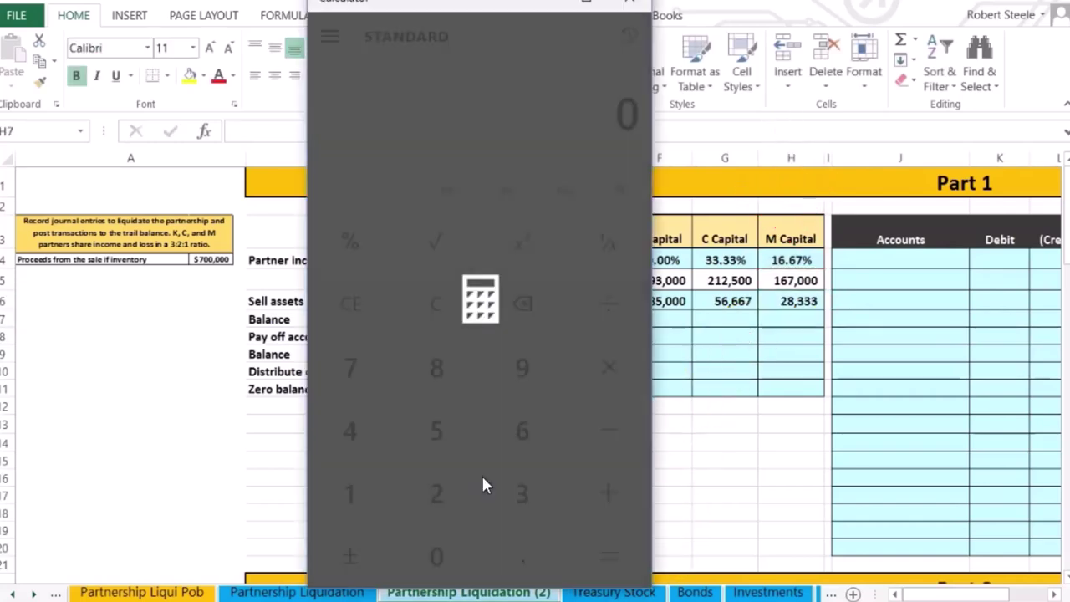
left_click_drag(477, 4, 213, 5)
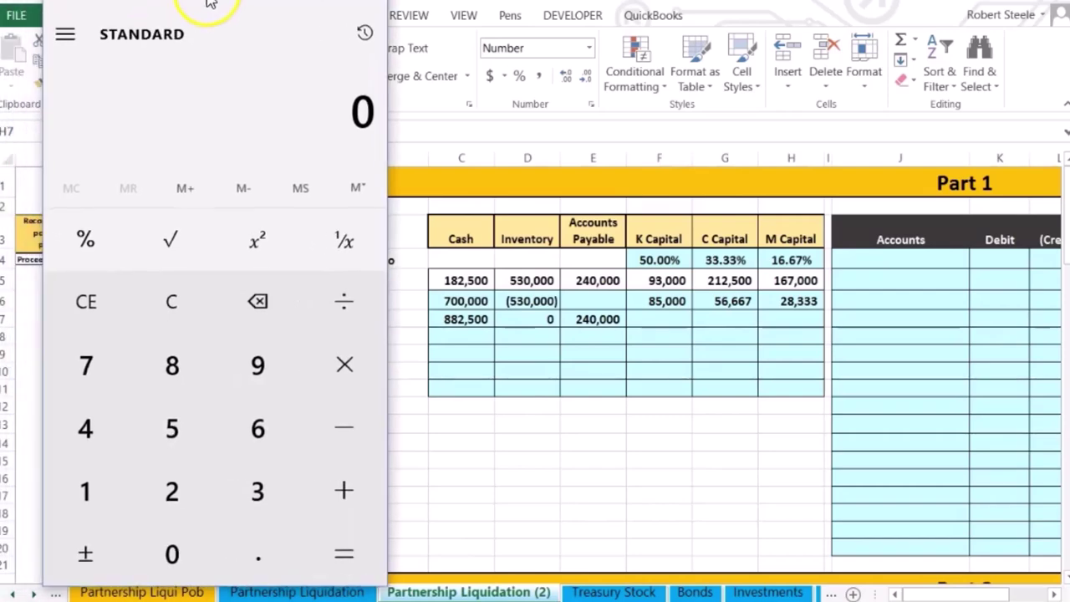
type("7000")
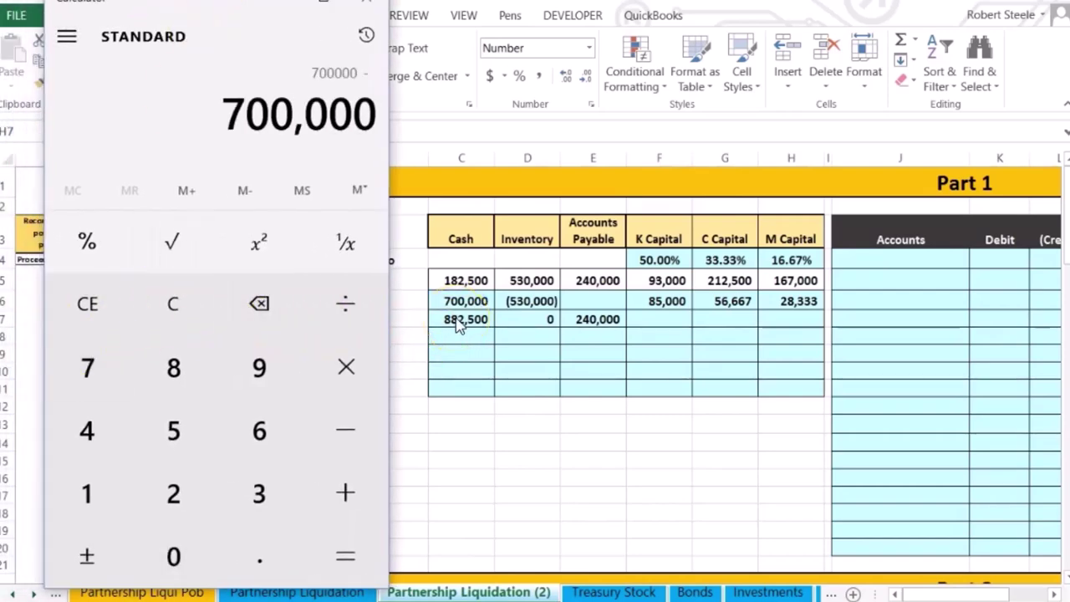
type("530000")
key("Return")
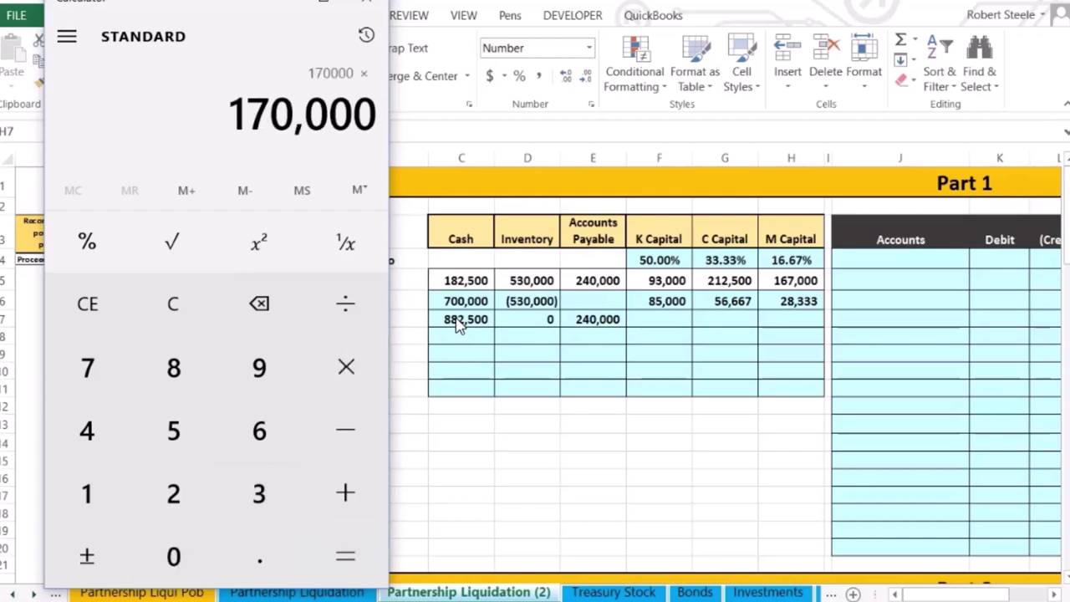
type(".1667")
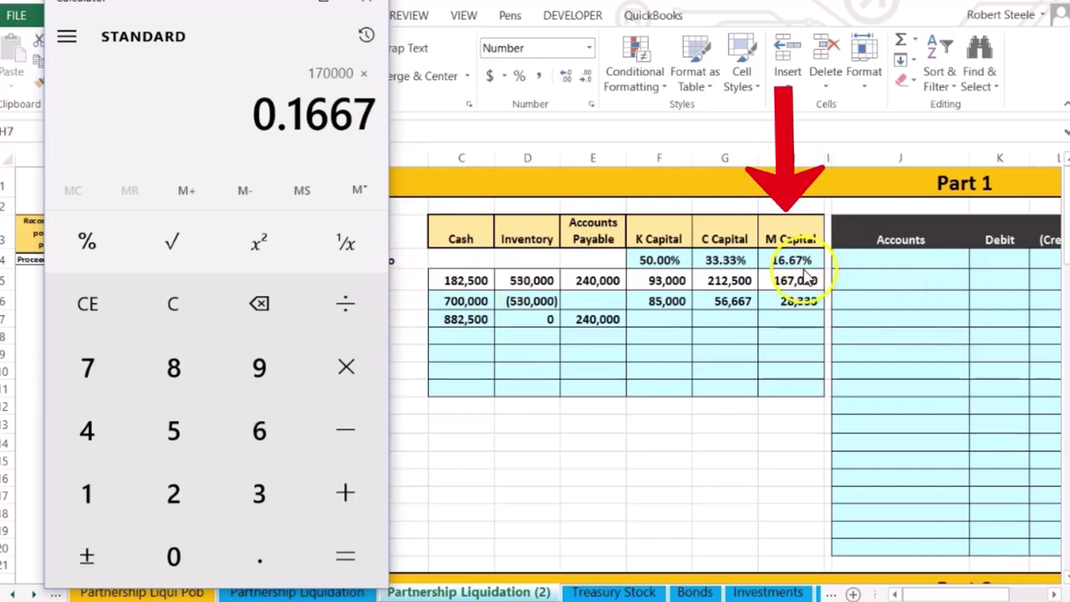
key("Return")
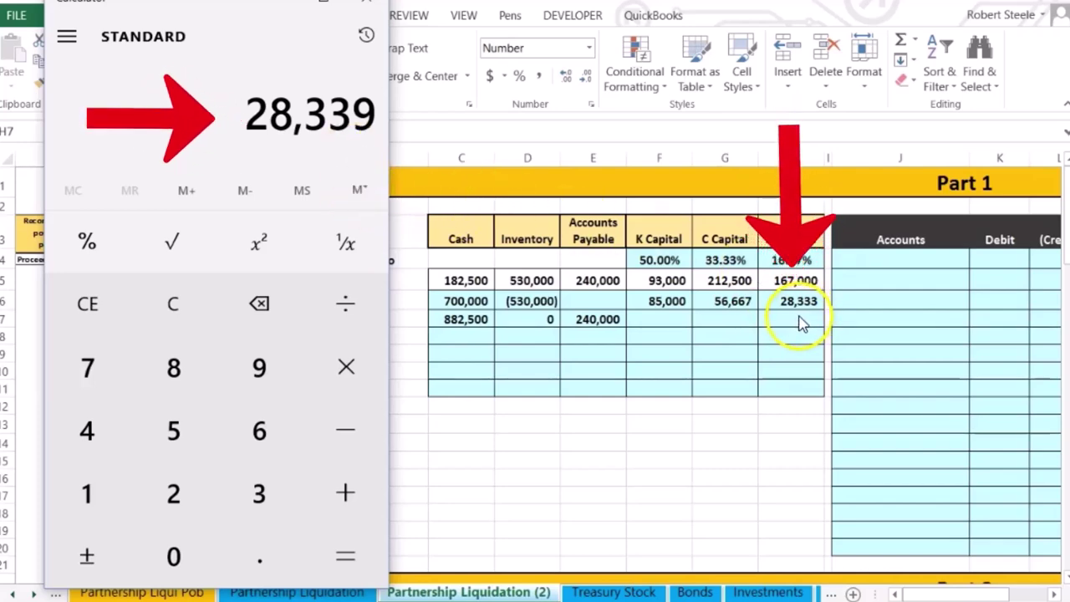
key("alt+Tab")
left_click(792, 259)
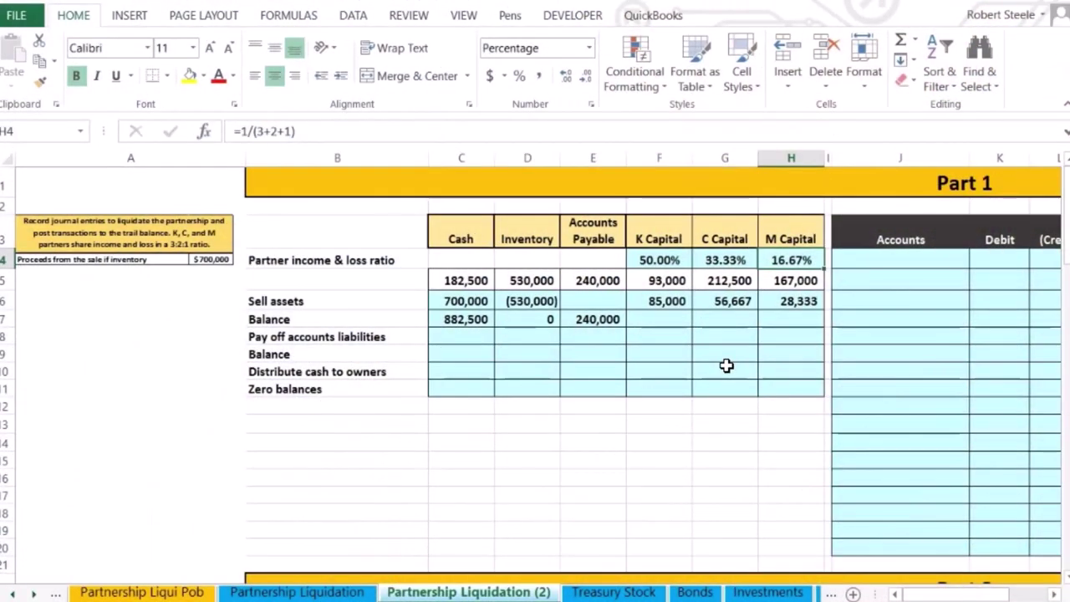
Step: Calculate K Capital's balance after the asset sale in F7 with =F5+F6
key("Down")
key("Down")
key("Down")
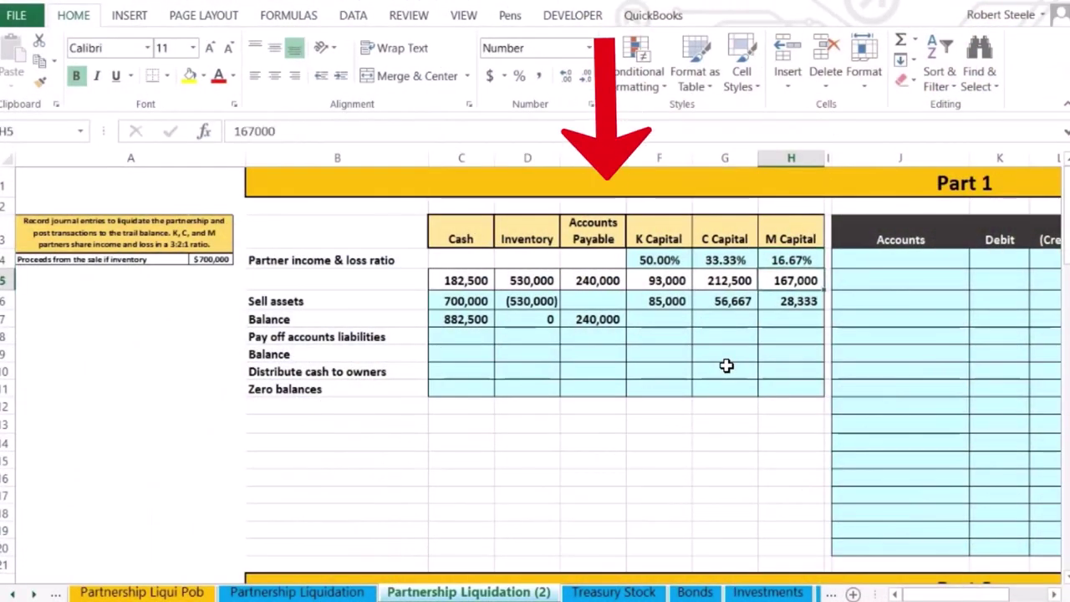
key("Left")
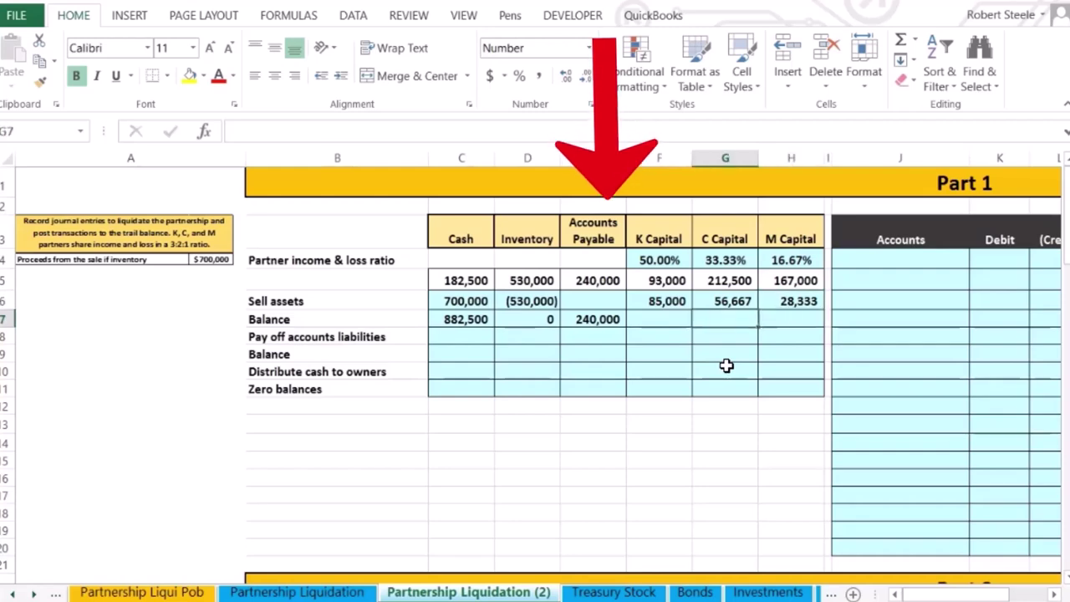
key("Left")
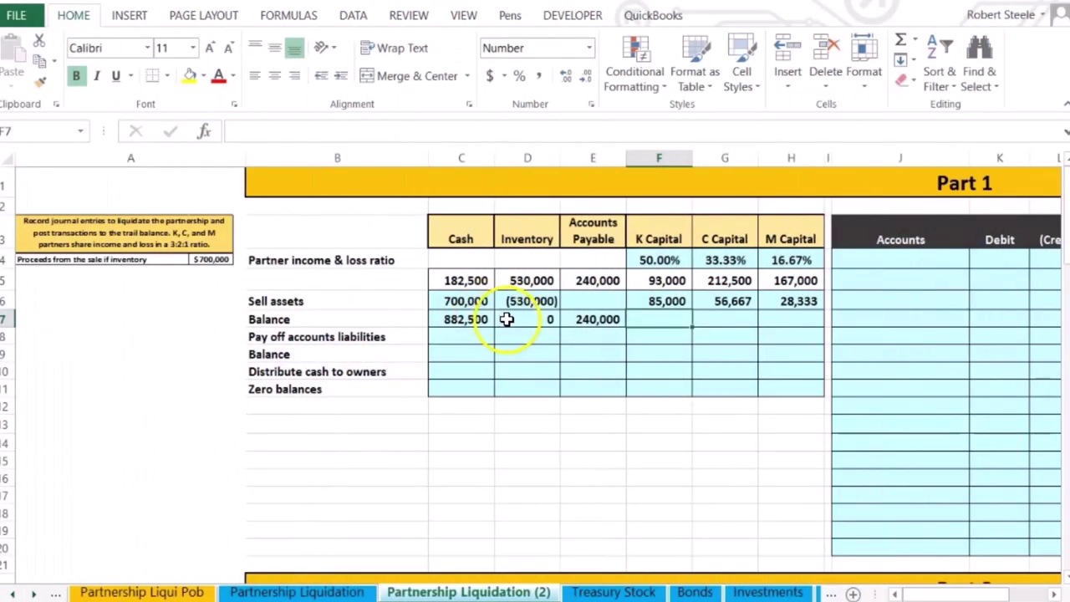
type("=")
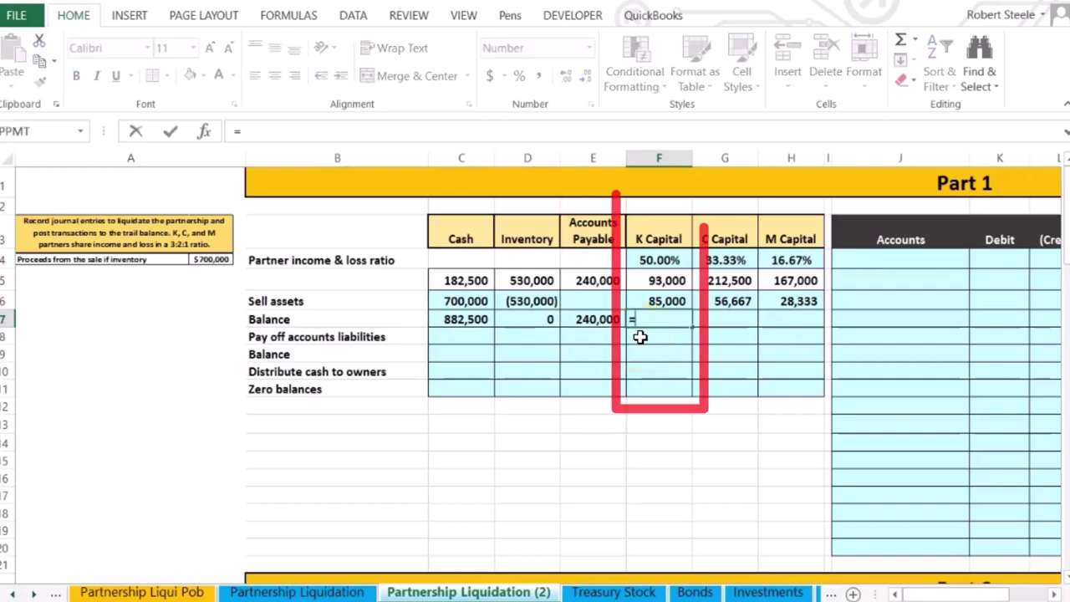
left_click(656, 281)
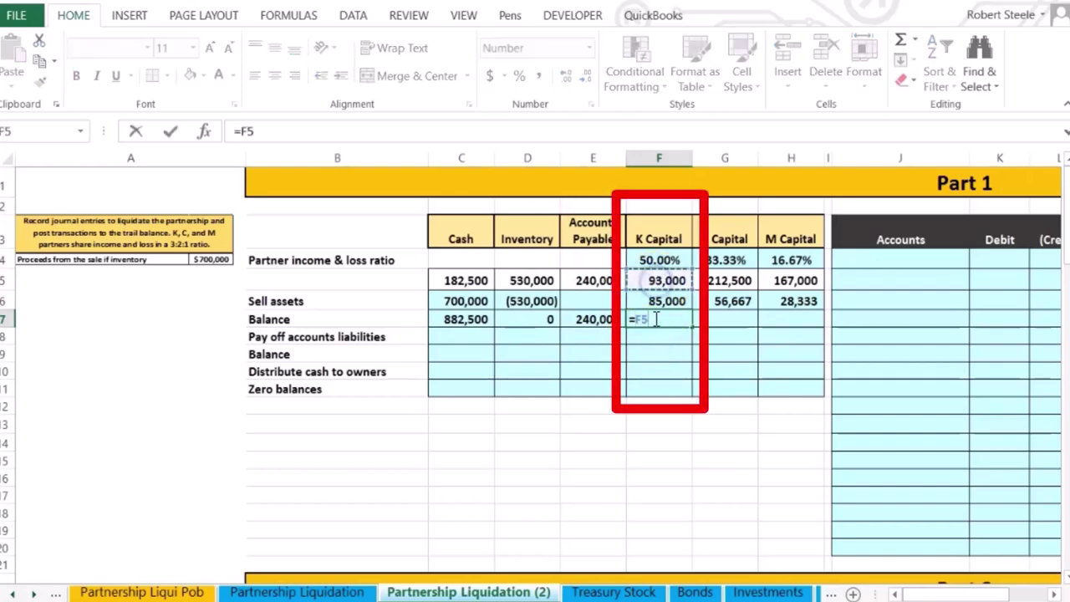
type("+")
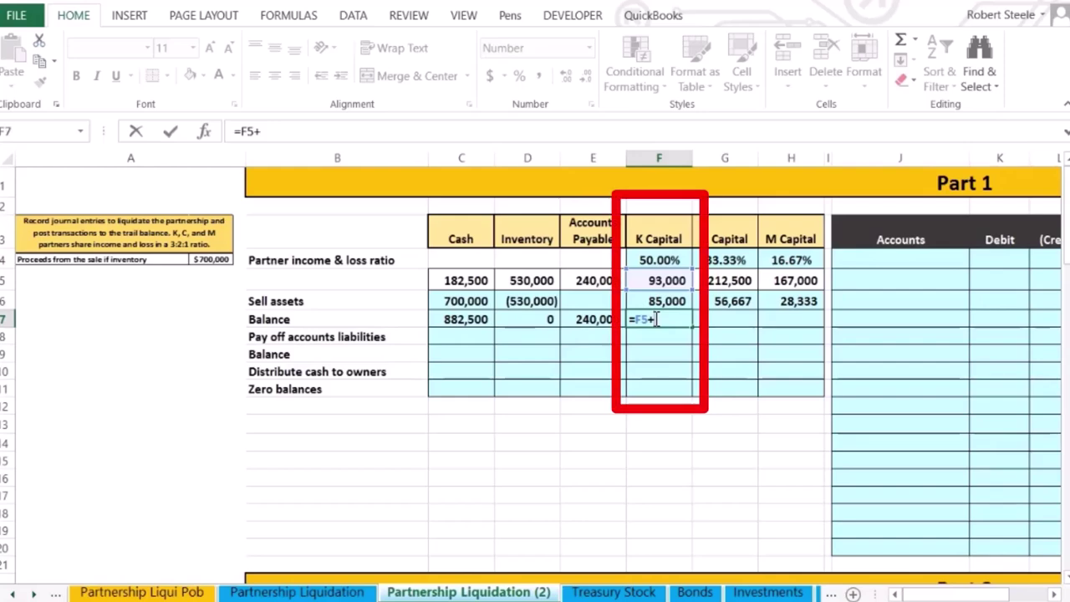
left_click(659, 301)
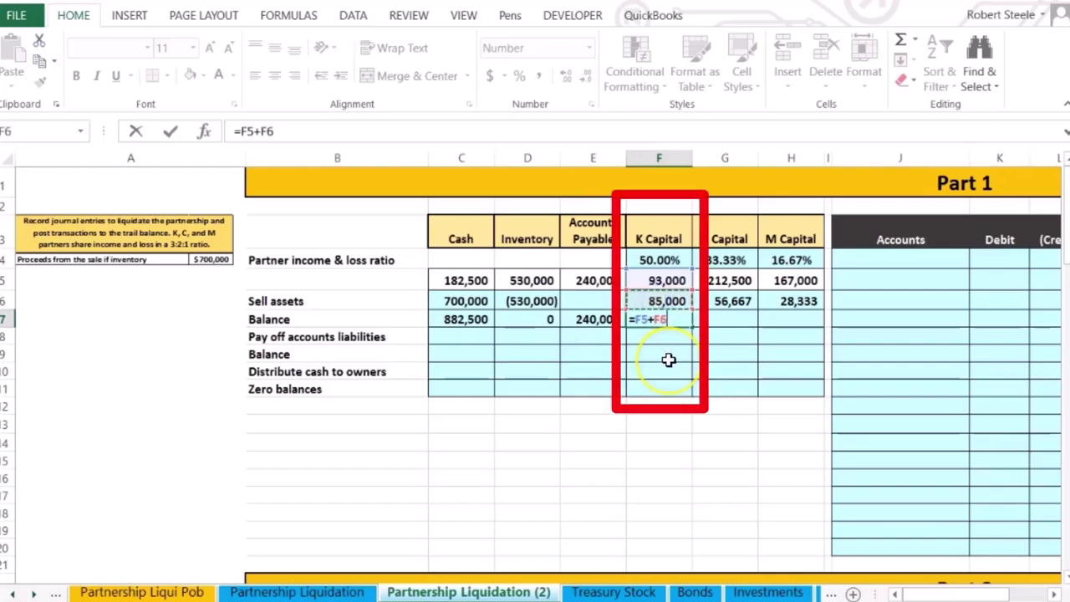
key("Return")
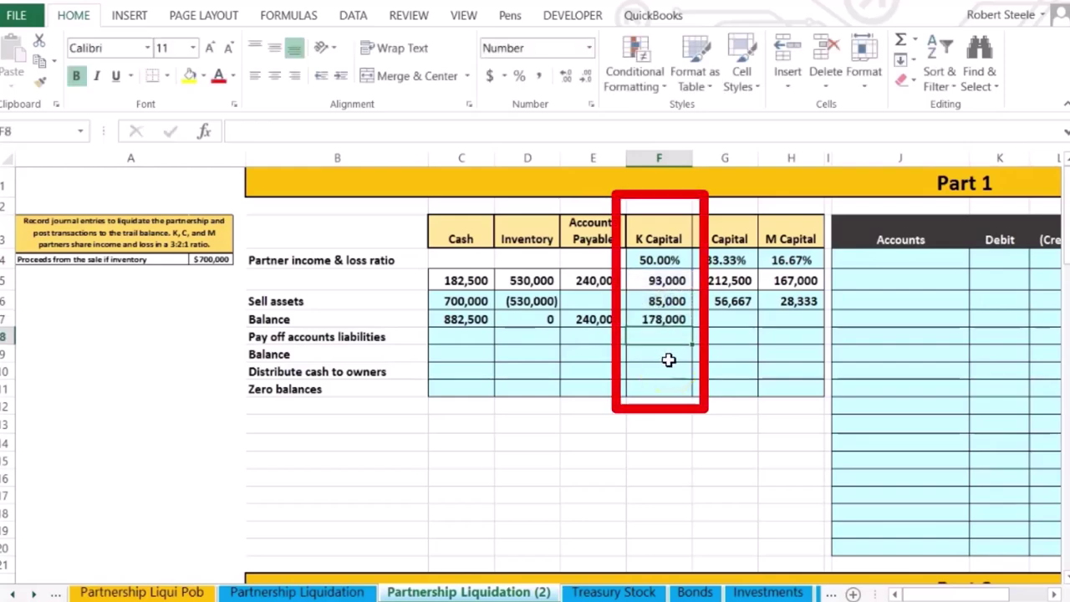
Step: Calculate C Capital's balance after the asset sale in G7 with =G5+G6
left_click(714, 320)
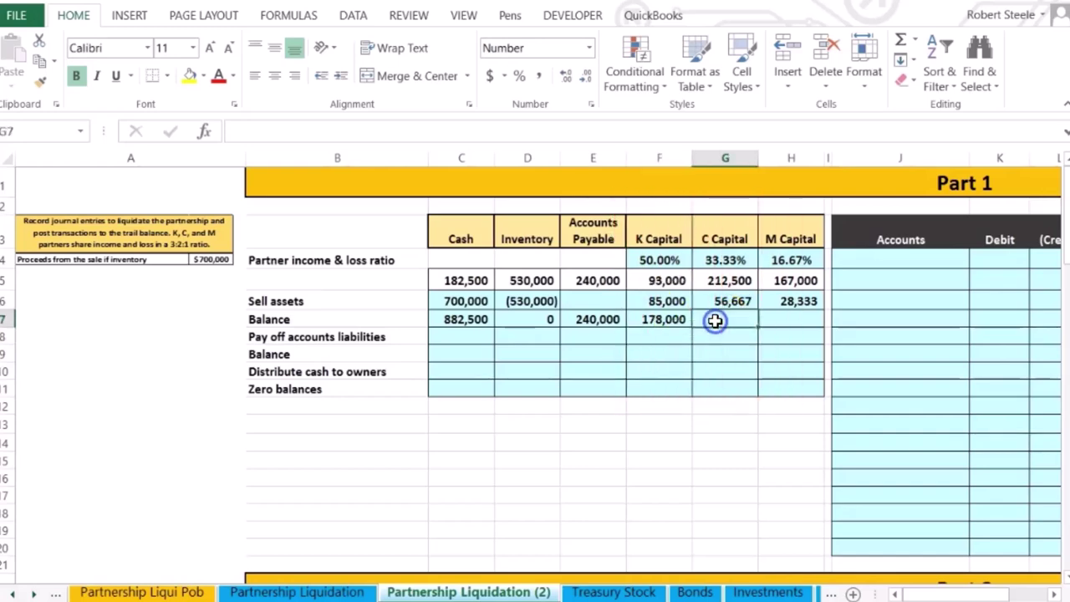
type("=")
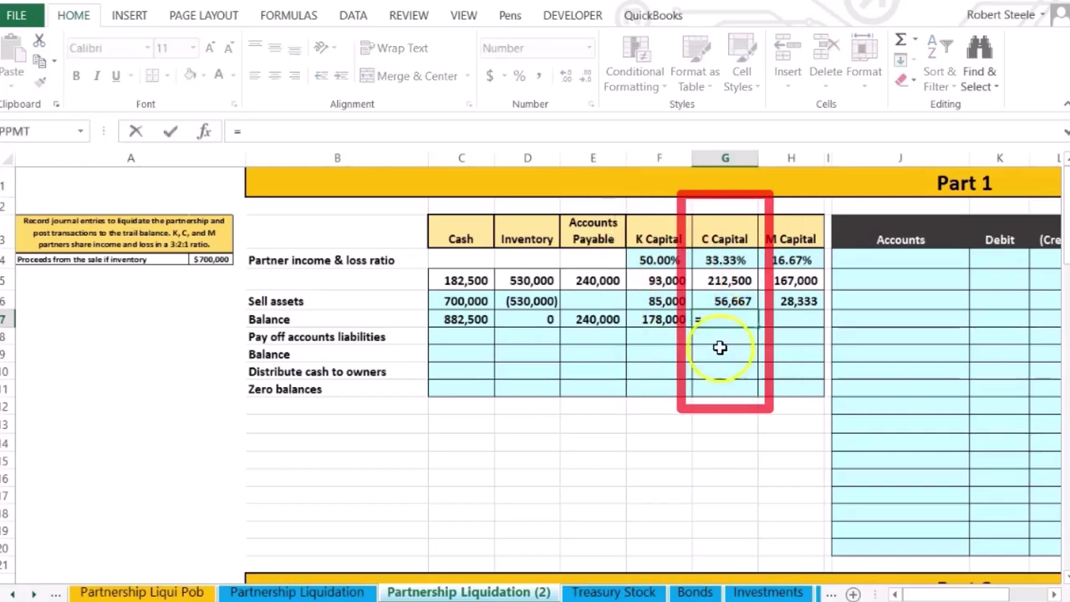
left_click(722, 281)
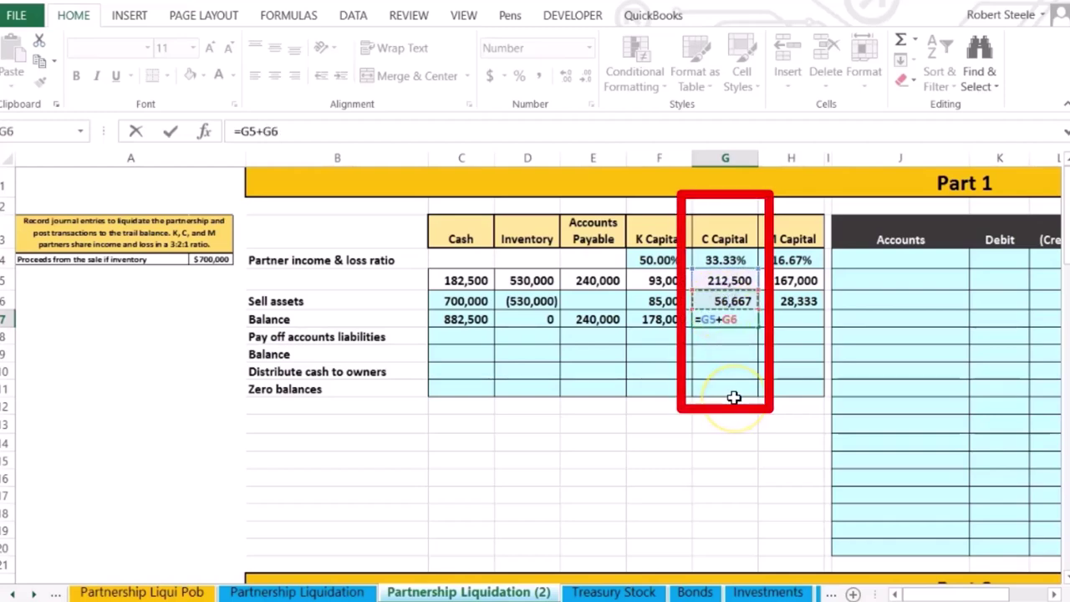
key("Return")
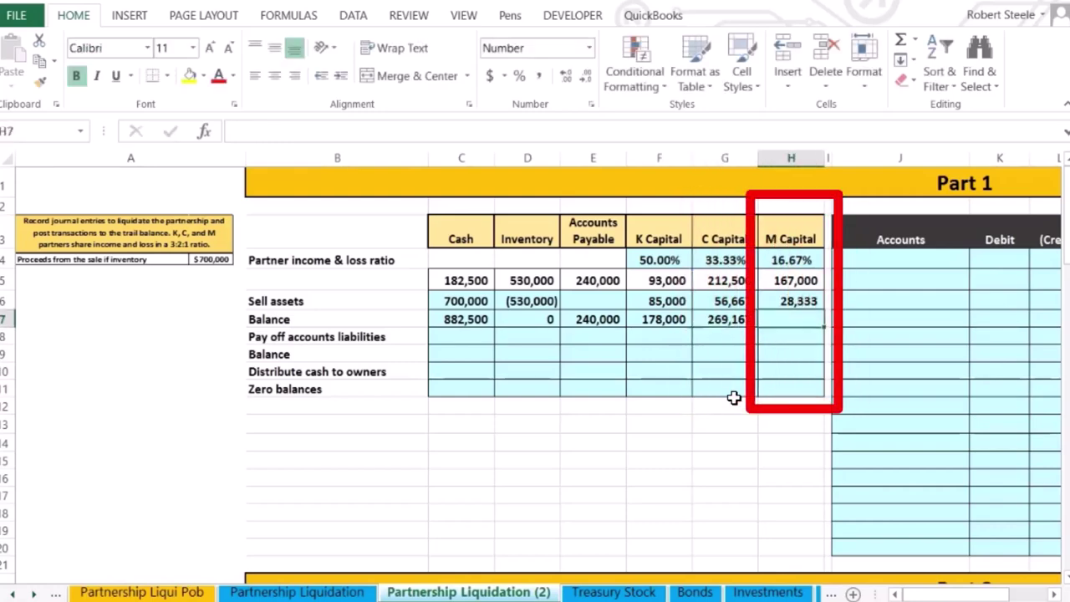
Step: Calculate M Capital's balance after the asset sale in H7 with =H5+H6
type("=")
left_click(803, 284)
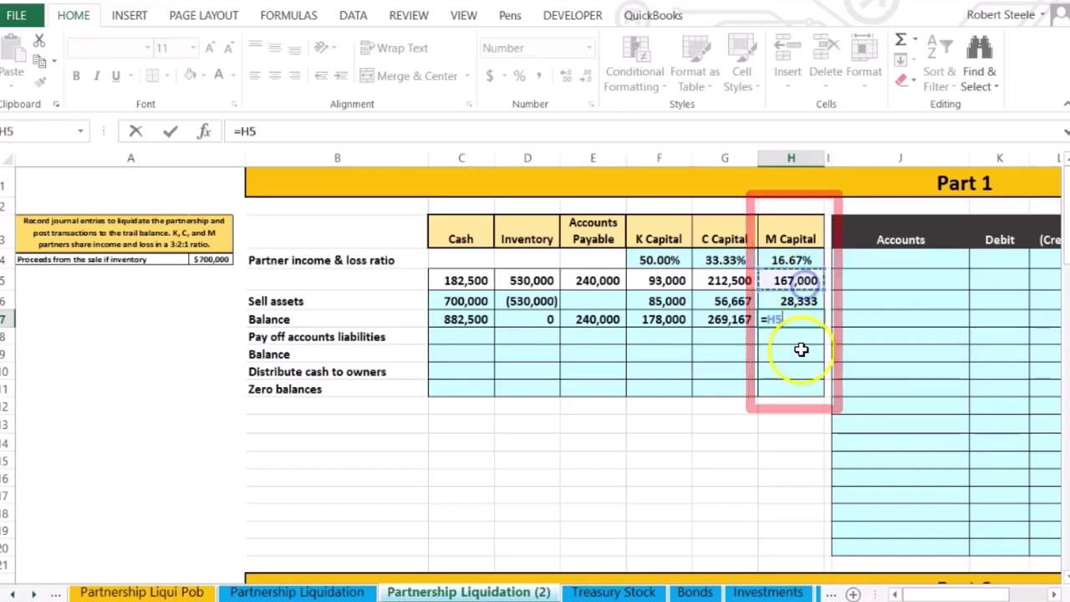
type("+")
left_click(800, 299)
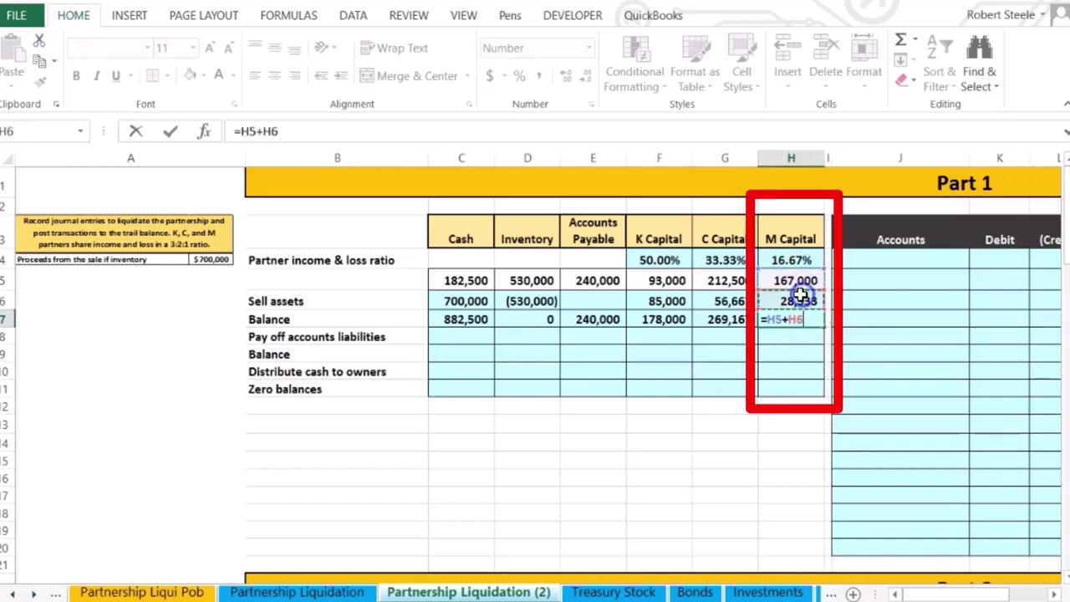
key("Return")
Step: Examine the cash and inventory amounts on the Sell assets line and the beginning cash balance in the trial balance
mouse_move(368, 283)
left_mouse_down()
mouse_move(243, 321)
mouse_move(623, 316)
left_mouse_up()
left_click(460, 301)
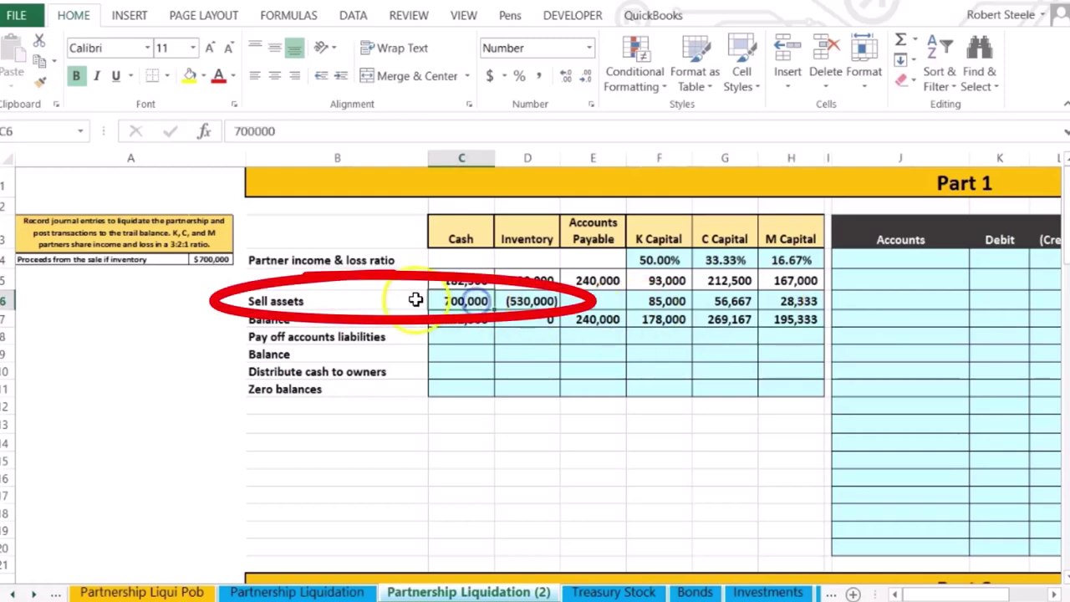
left_click(414, 298)
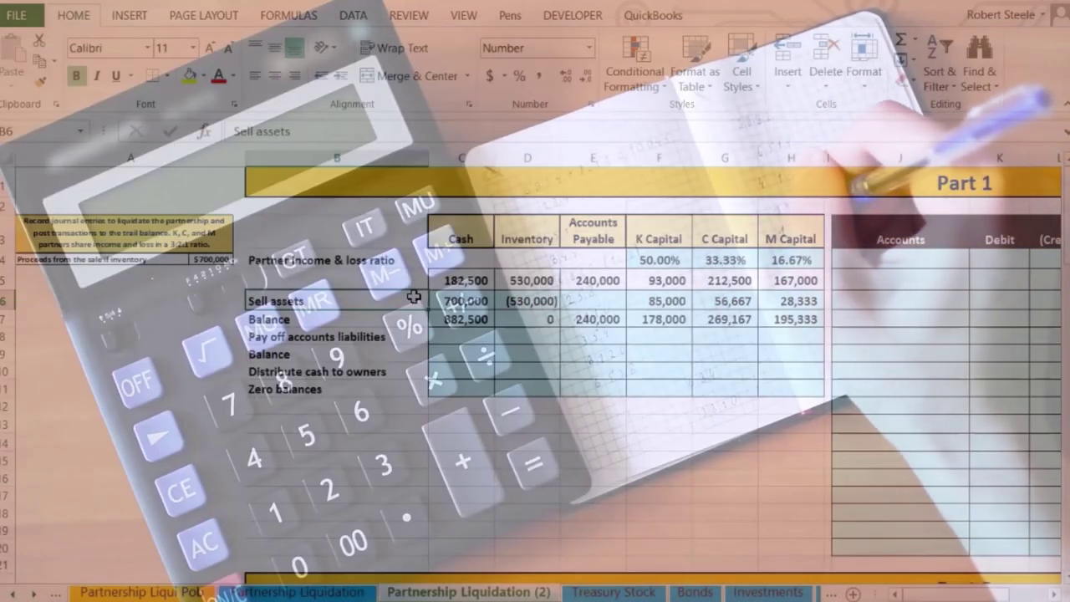
key("Right")
key("Right")
key("Right")
key("Right")
key("Right")
key("Right")
key("Right")
key("Right")
key("Right")
key("Right")
key("Right")
key("Right")
key("Right")
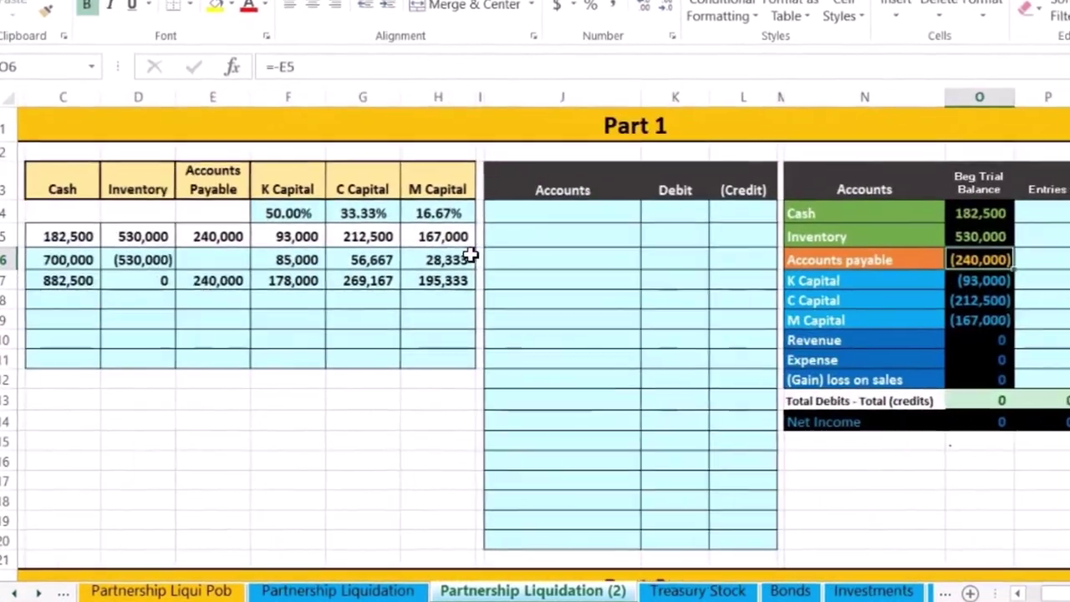
key("Right")
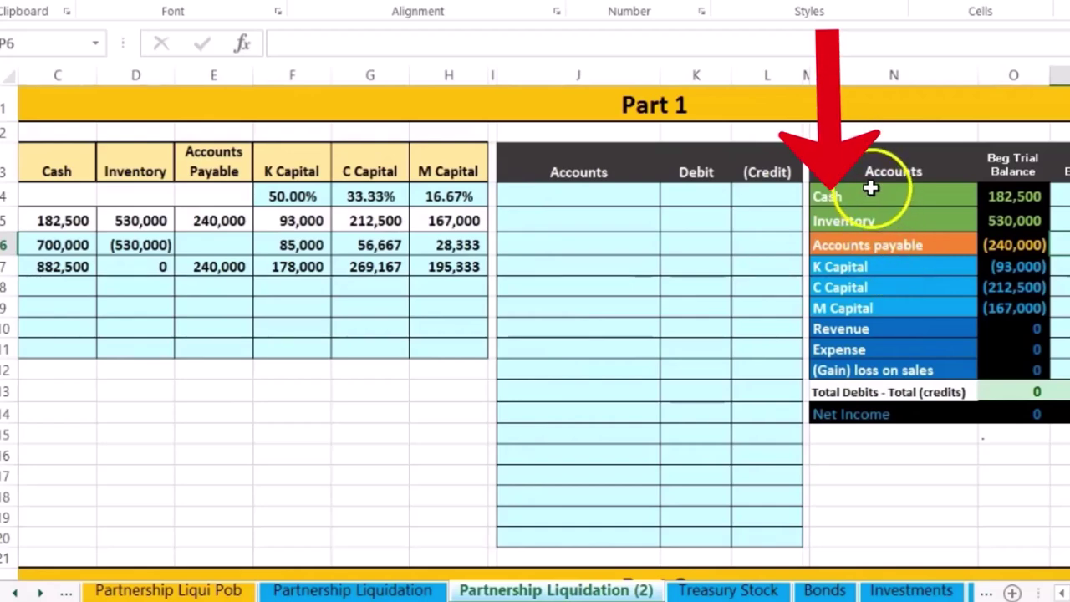
left_click_drag(871, 196, 1009, 195)
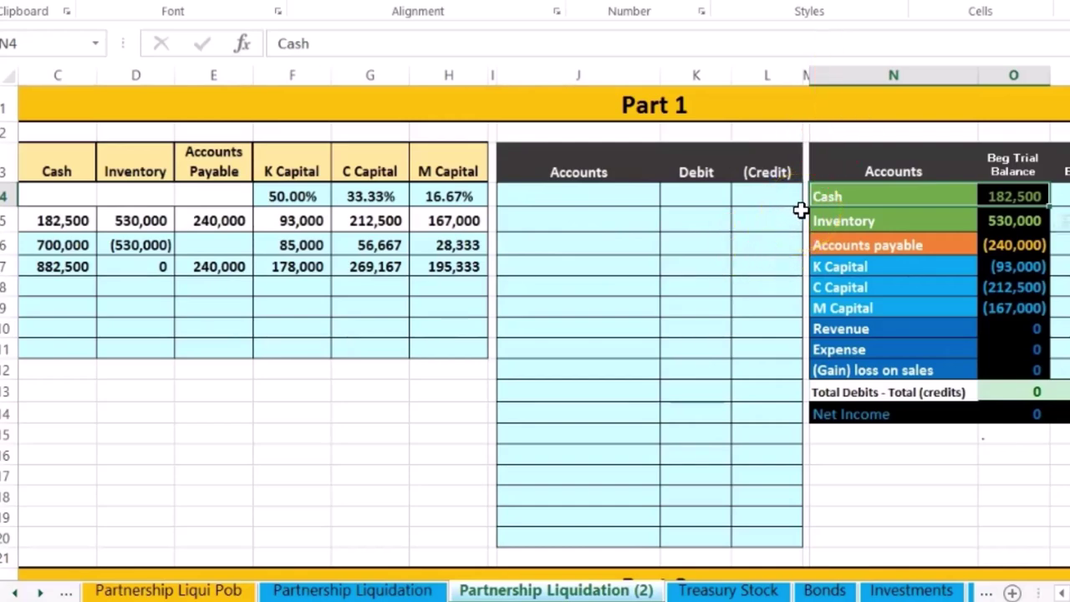
Step: Copy the Cash account name from N4 of the trial balance into journal cell J4 as values only
left_click(969, 193)
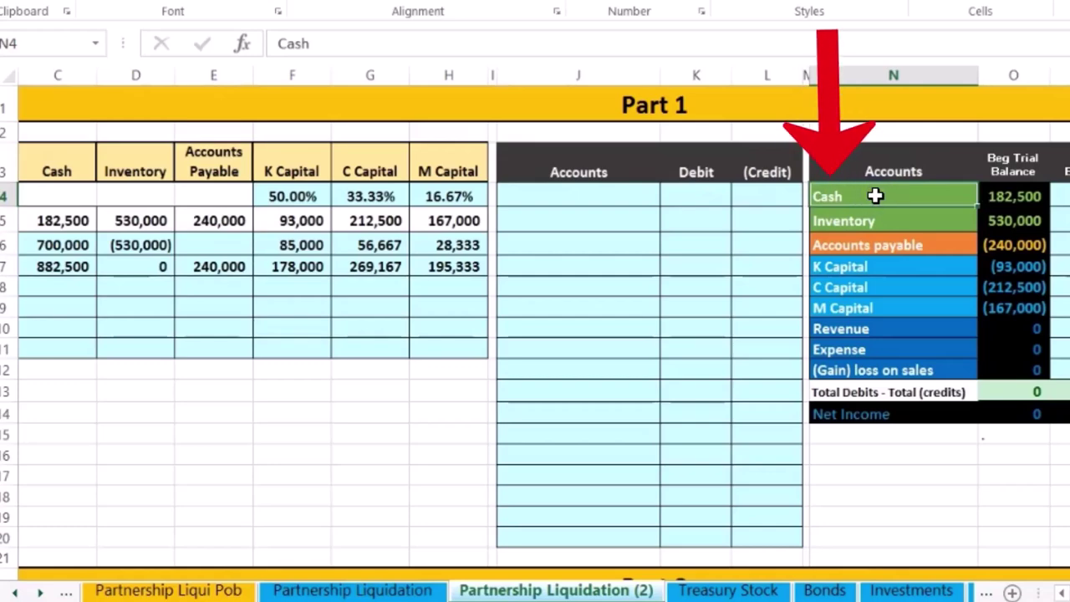
right_click(875, 195)
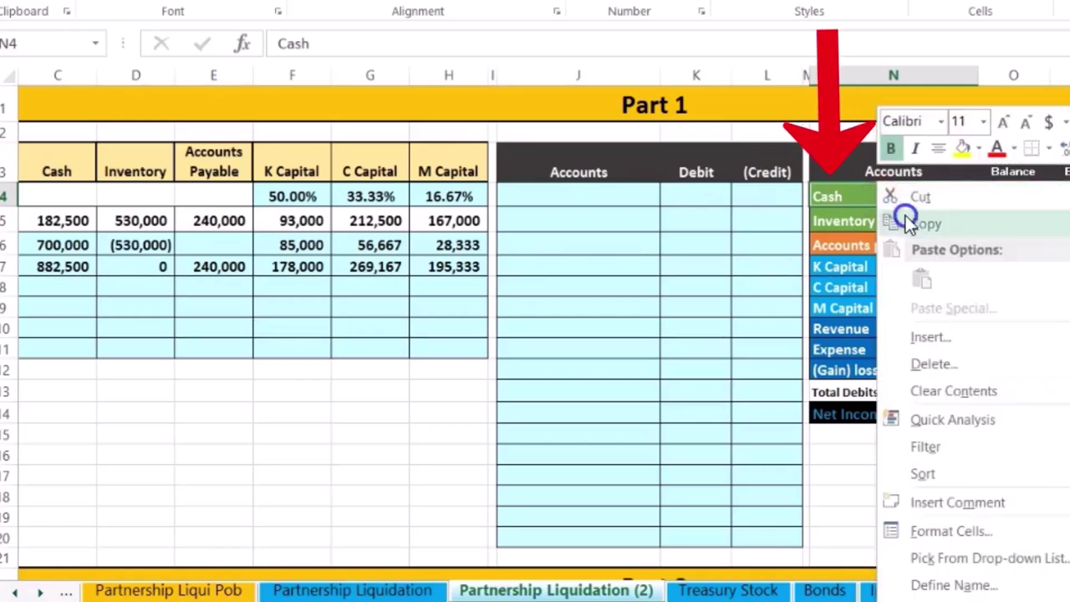
left_click(902, 221)
left_click(570, 191)
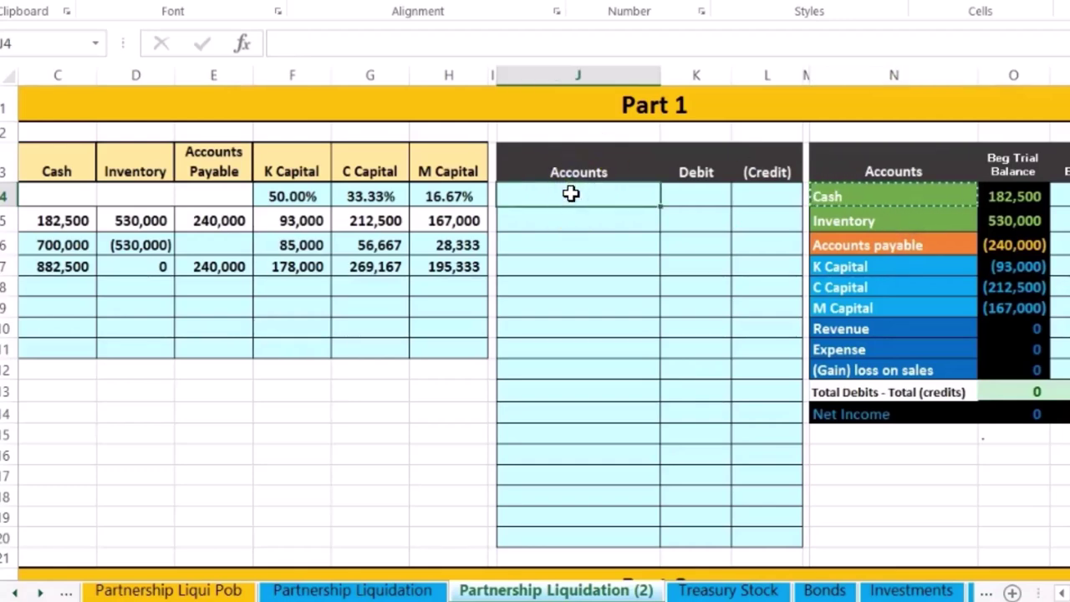
right_click(571, 193)
left_click(650, 280)
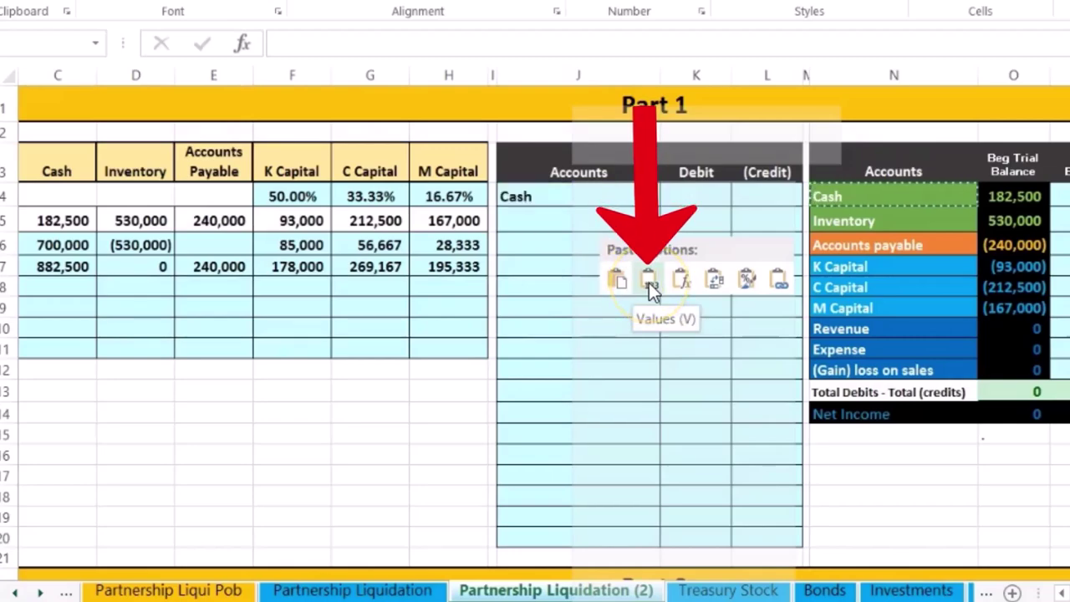
left_click(651, 290)
Step: Enter a 700,000 debit for Cash in K4 of the journal entry
left_click(683, 194)
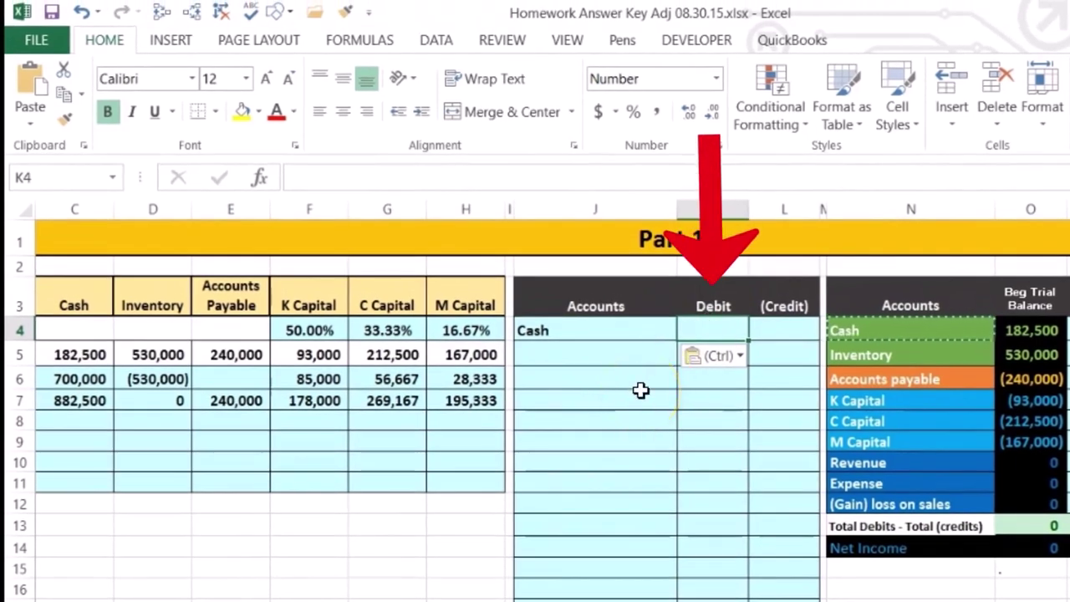
key("F2")
type("700,")
type("00000")
key("Return")
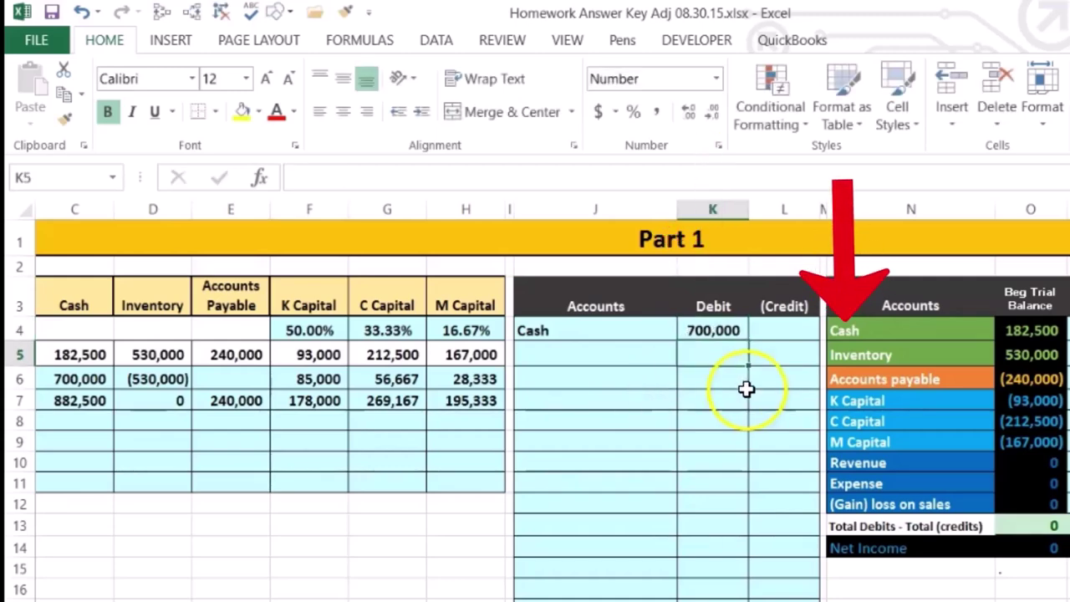
Step: Copy the Inventory account name from N5 of the trial balance into journal cell J5 as values only
left_click(879, 352)
left_click(1014, 355)
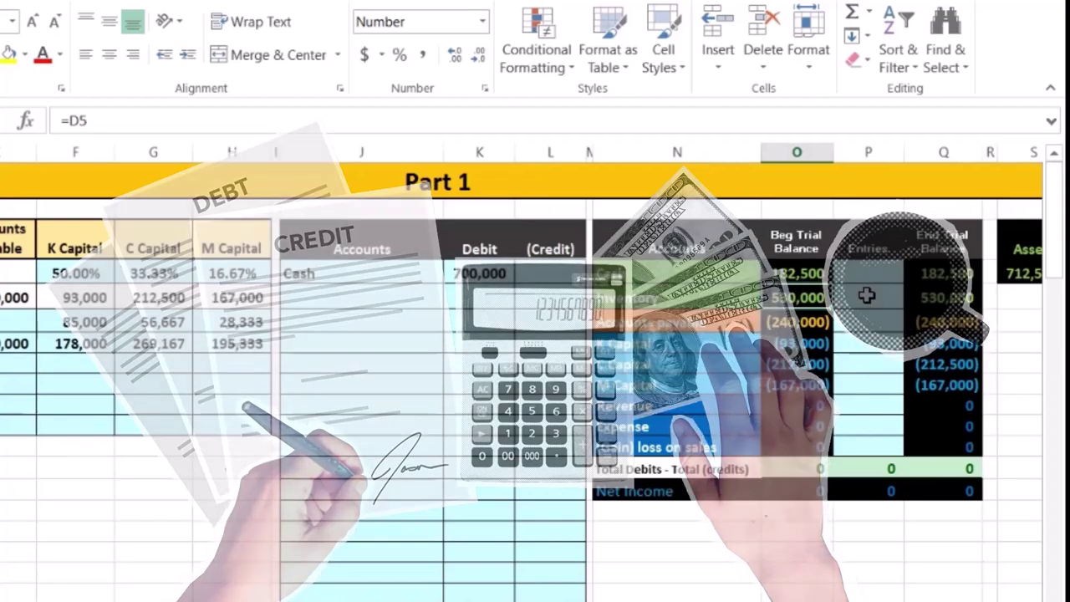
left_click(695, 288)
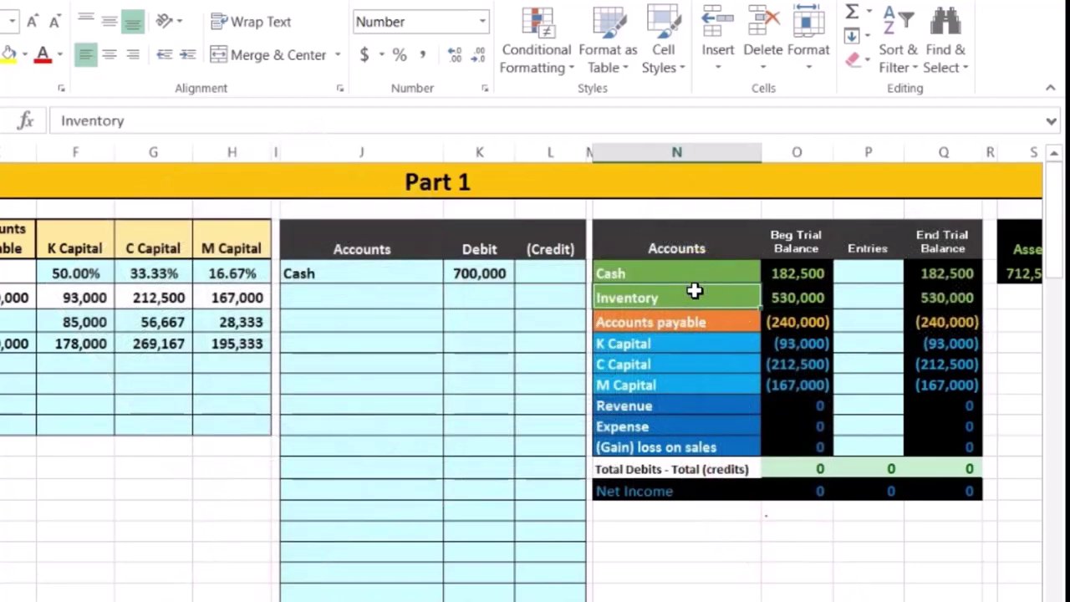
right_click(695, 290)
left_click(726, 301)
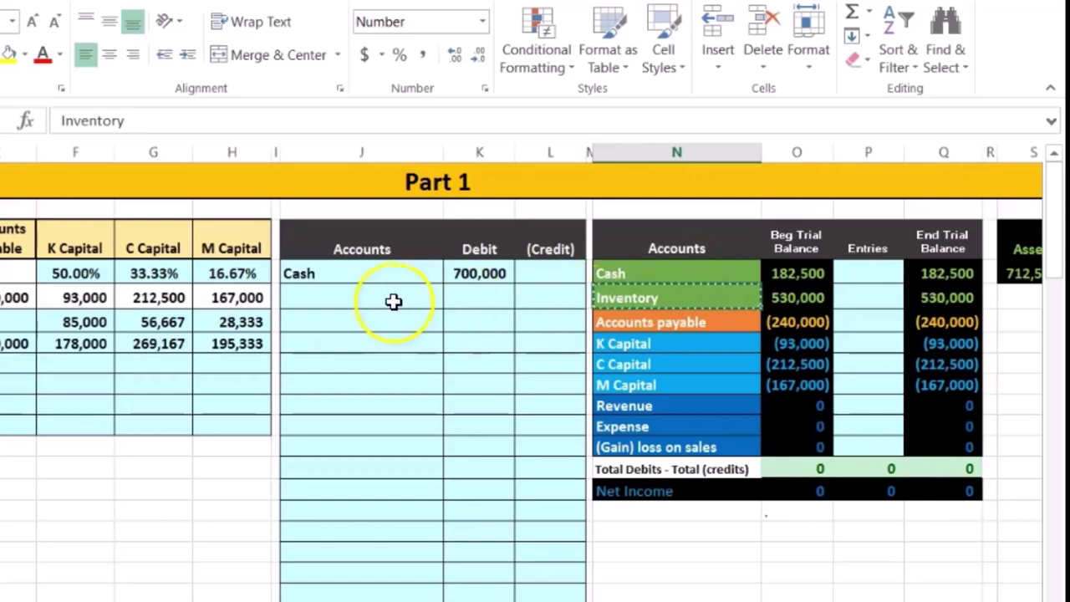
left_click(370, 297)
right_click(370, 295)
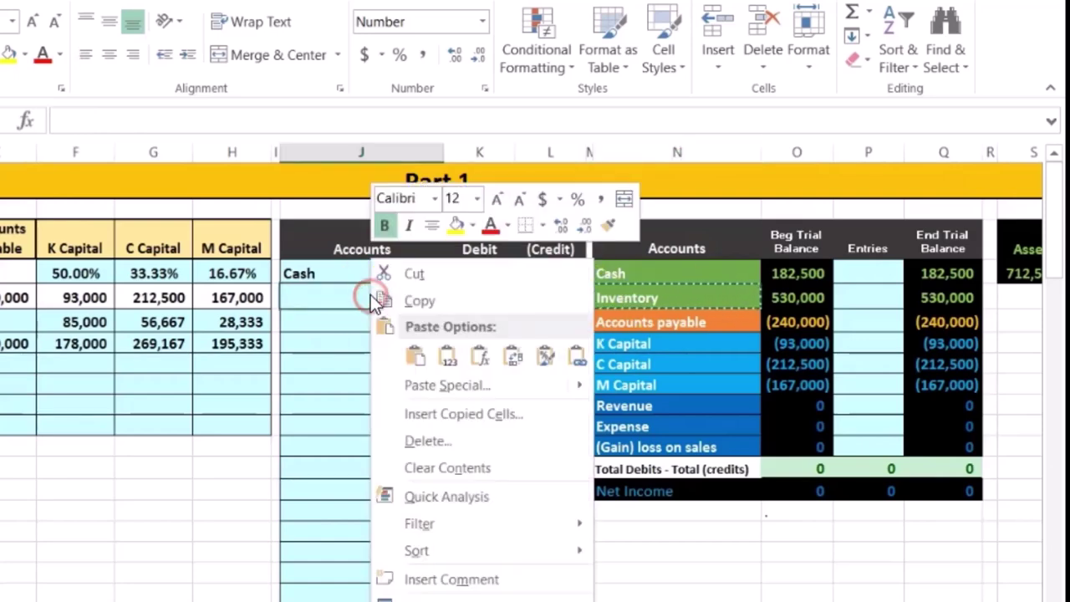
left_click(446, 357)
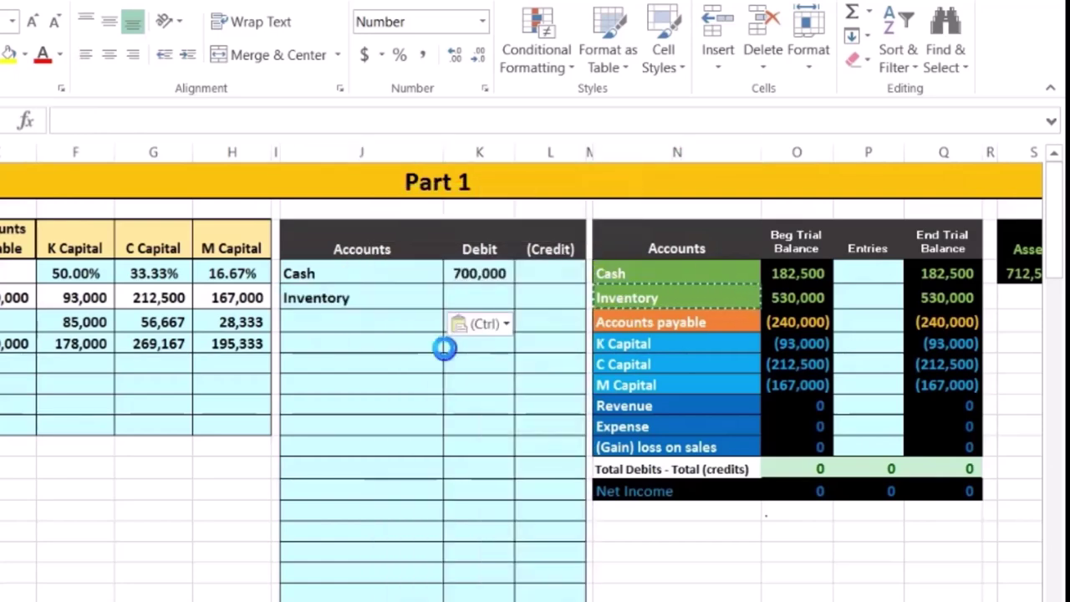
Step: Enter a credit of -530000 for Inventory in L5 of the journal entry
left_click(543, 297)
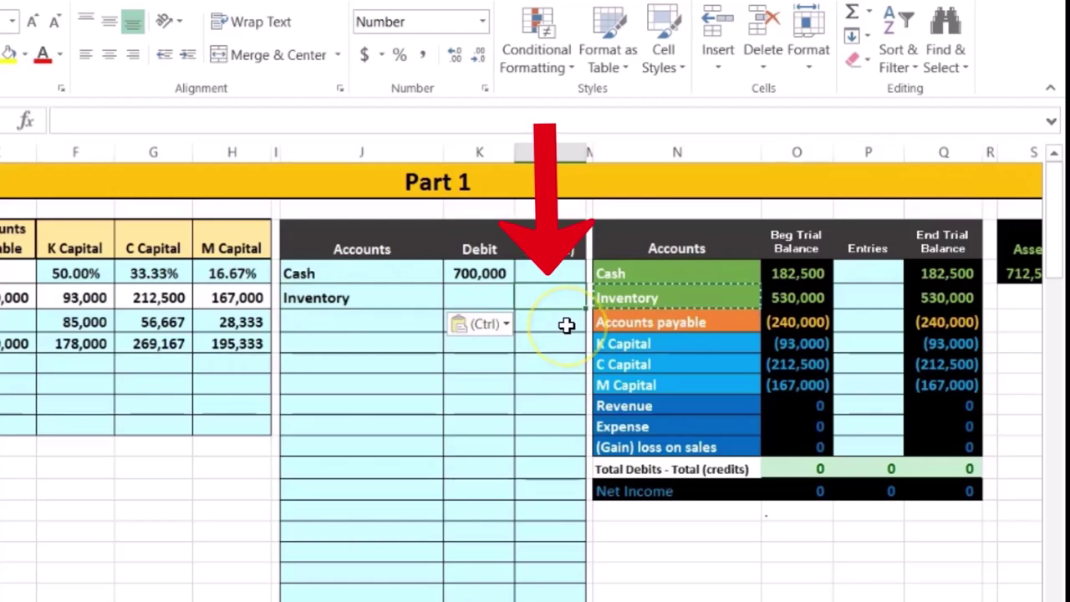
type("-530000")
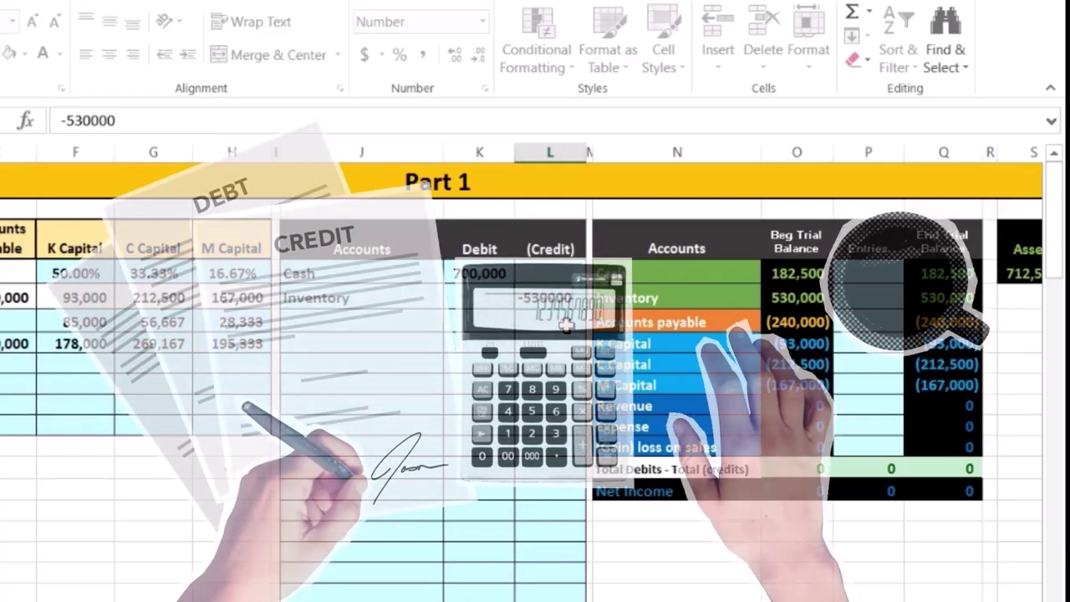
key("Return")
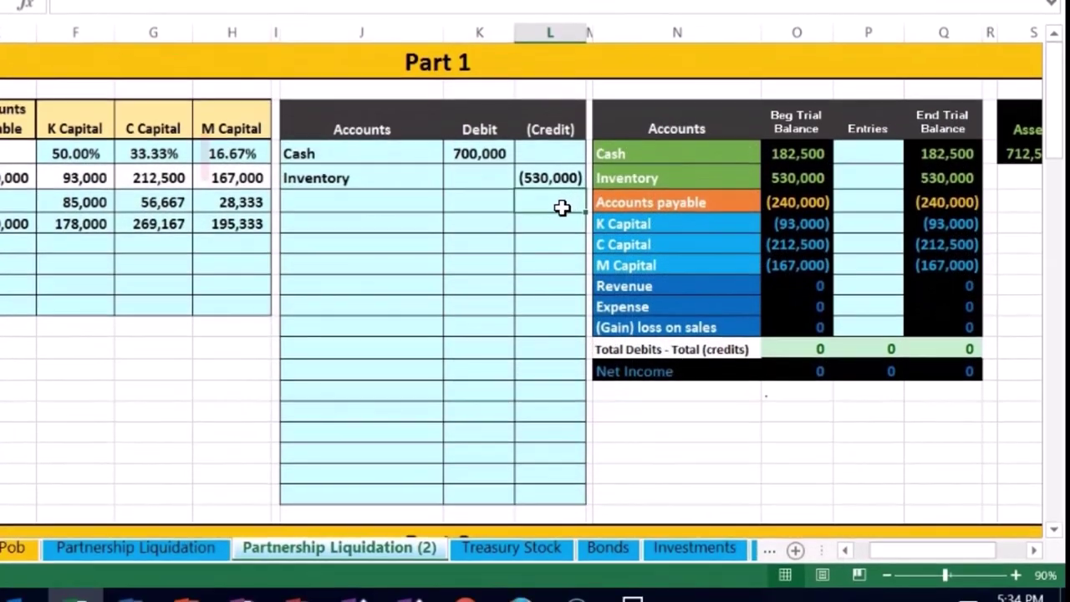
Step: Check the net sum of the journal entry's debit and credit amounts across K4:L5
left_click(466, 155)
left_click_drag(470, 153, 523, 177)
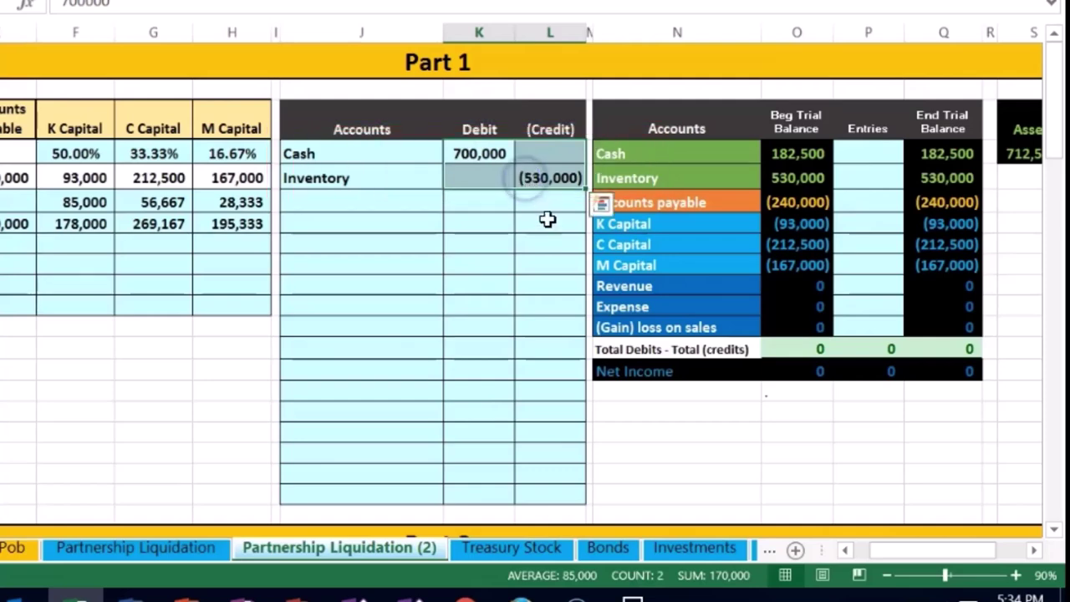